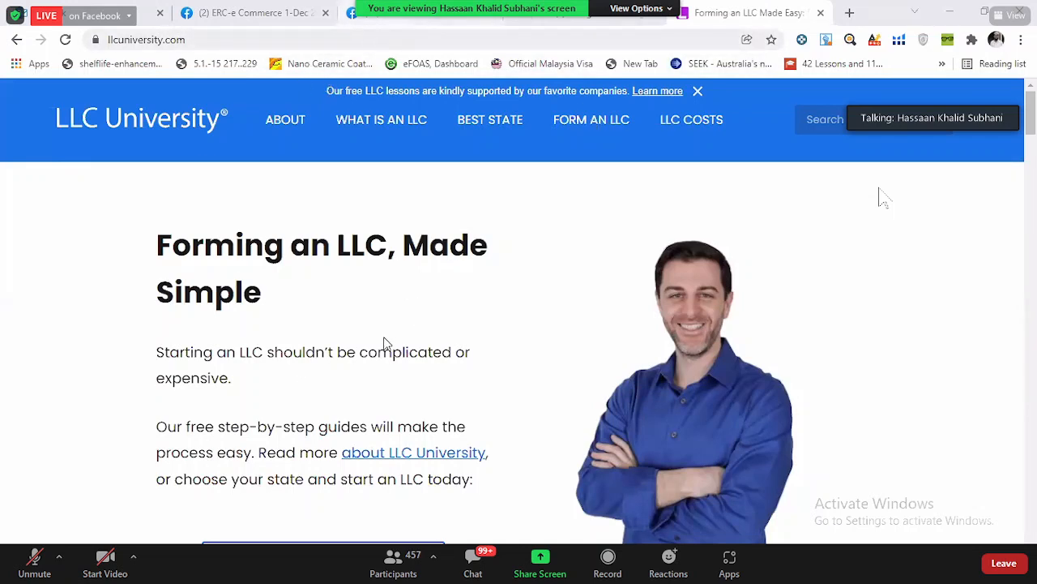
- Open the Wyoming LLC guide from the list of state guides
scroll(387, 384, "down", 5)
scroll(388, 385, "down", 3)
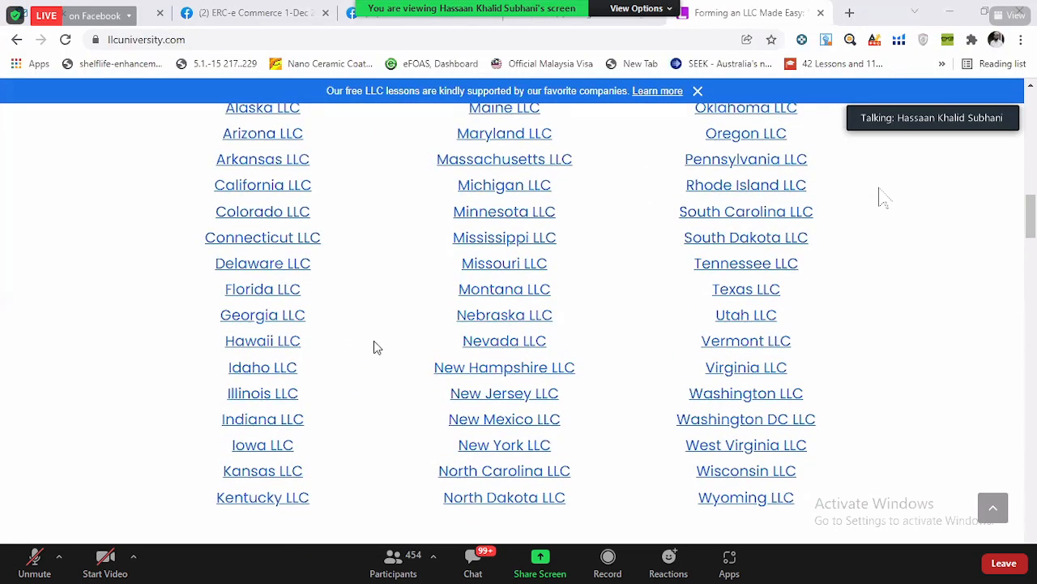
scroll(374, 340, "down", 2)
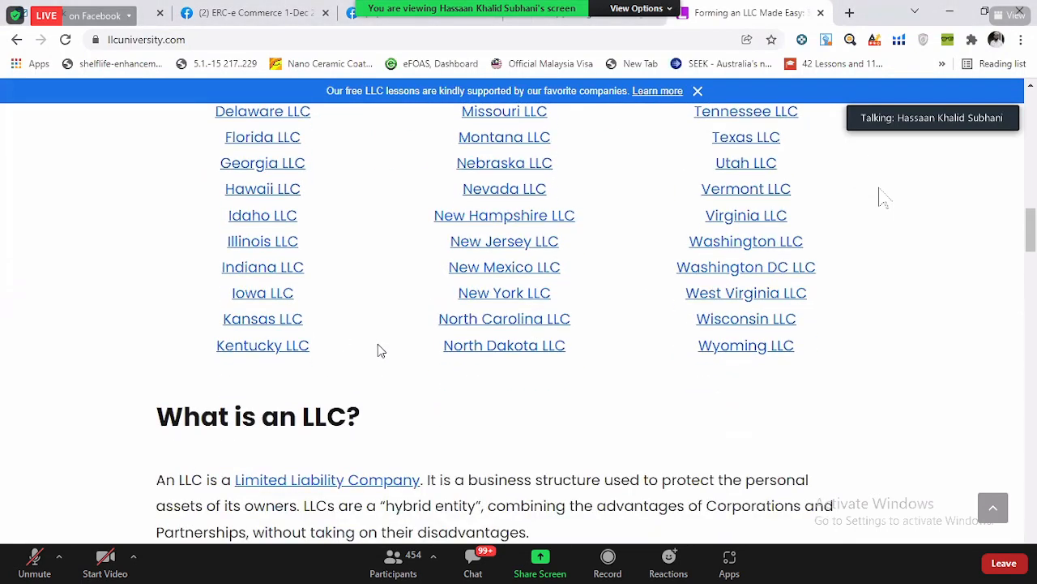
left_click(760, 350)
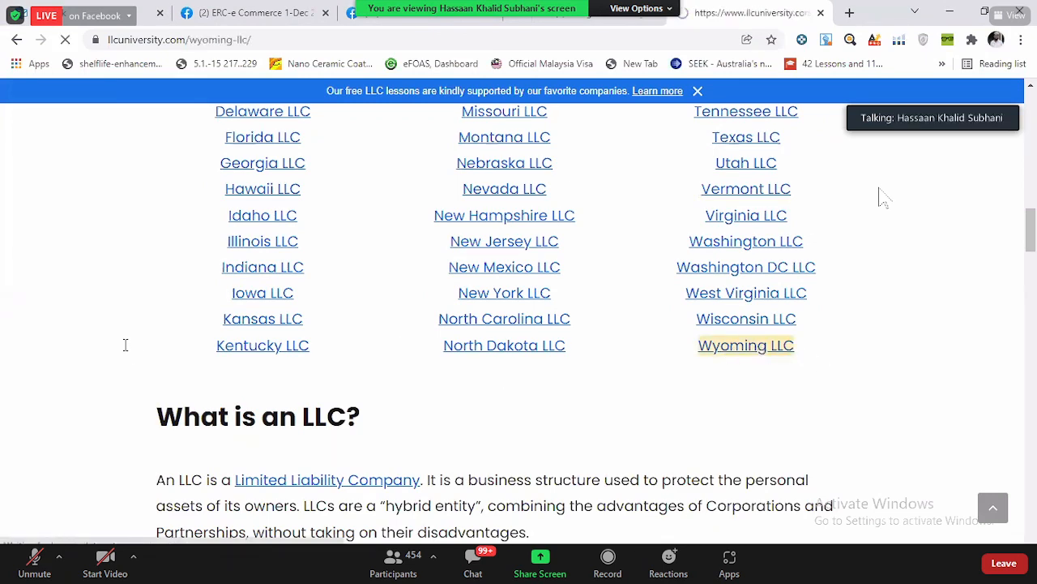
- Check the Wyoming LLC costs and open the Northwest and LegalZoom hiring links in separate new tabs
scroll(128, 343, "down", 4)
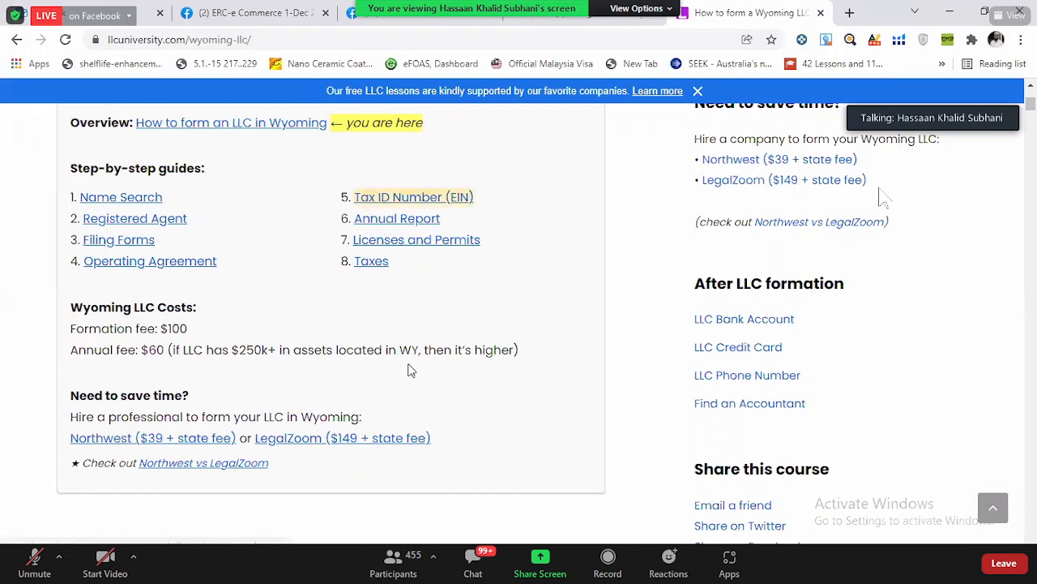
scroll(224, 363, "down", 2)
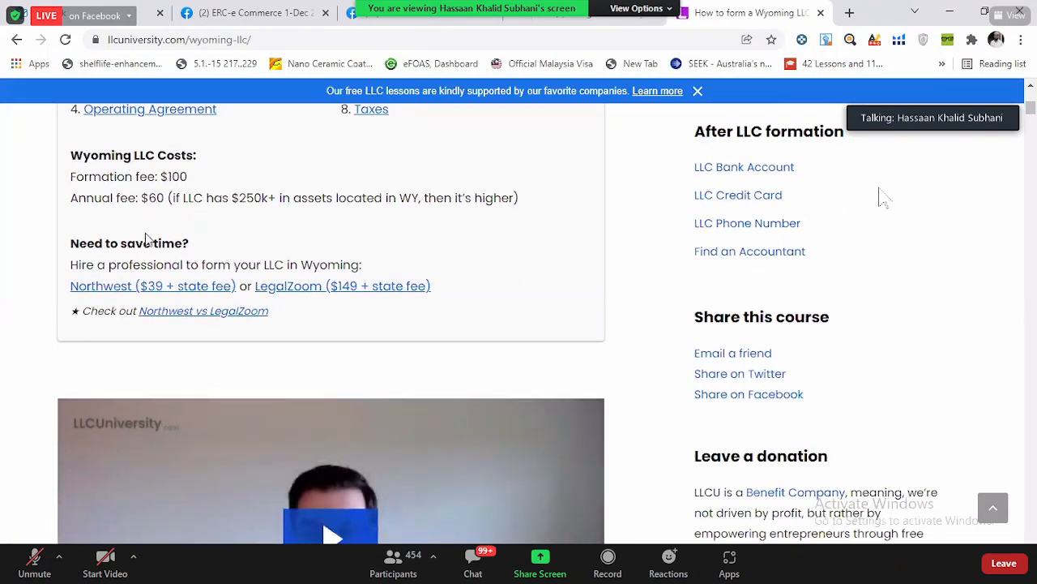
scroll(169, 227, "up", 1)
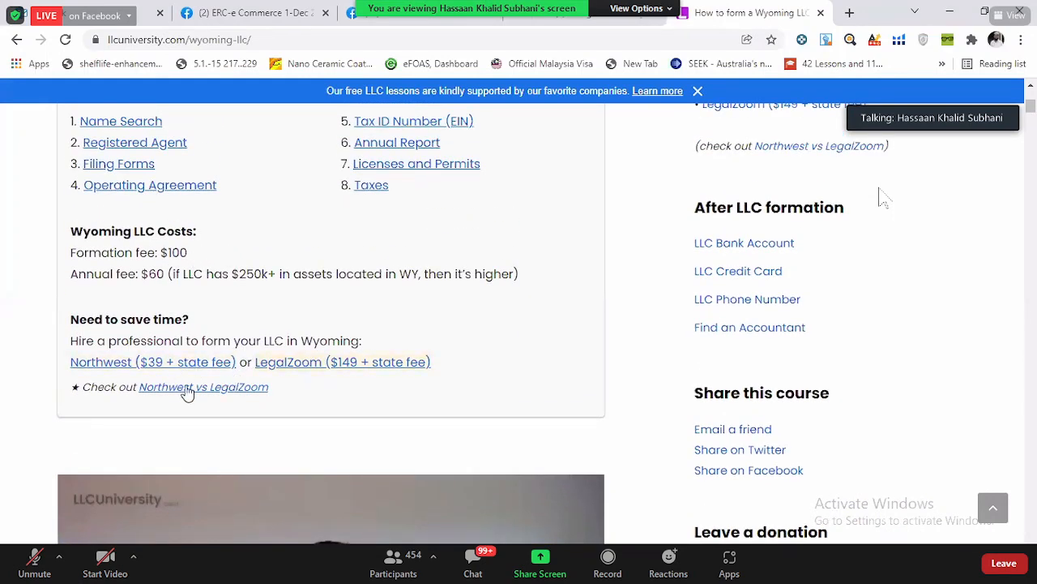
right_click(130, 367)
left_click(194, 374)
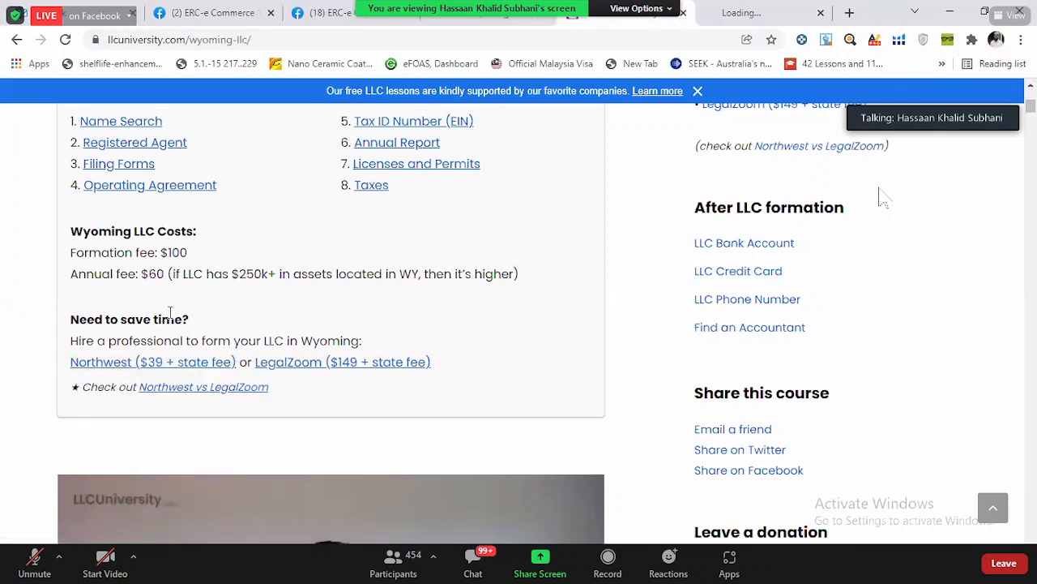
right_click(340, 371)
left_click(381, 375)
- Read the Wyoming guide's overview and its section on LLC name search and naming rules
scroll(442, 356, "down", 1)
scroll(442, 356, "down", 6)
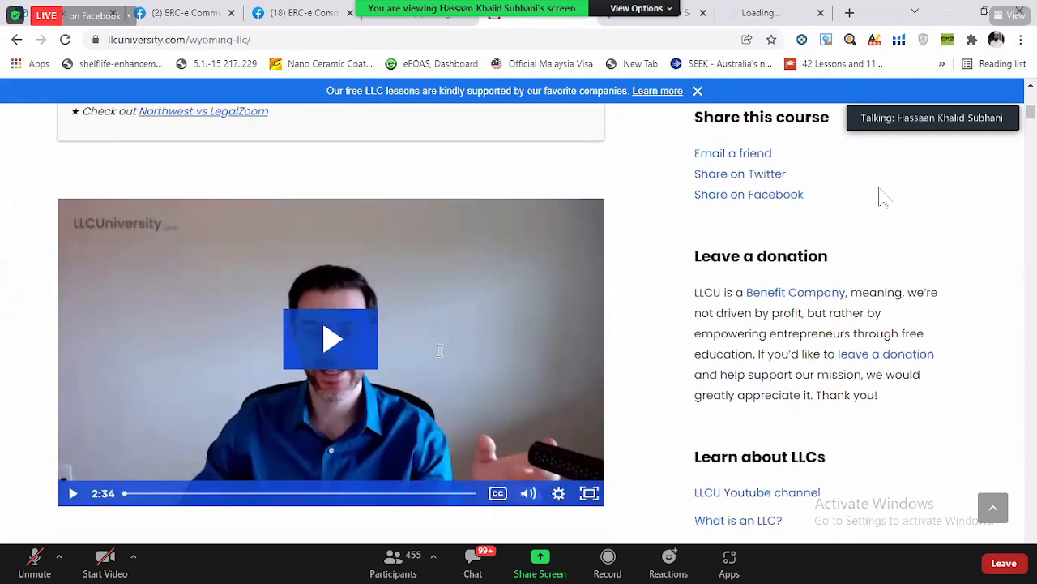
scroll(427, 362, "down", 1)
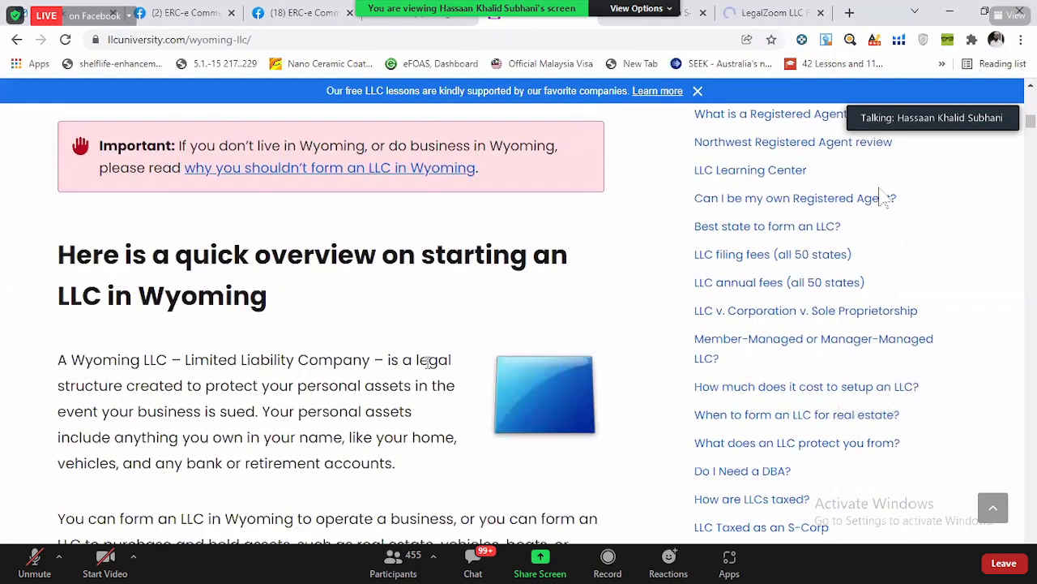
scroll(427, 362, "down", 2)
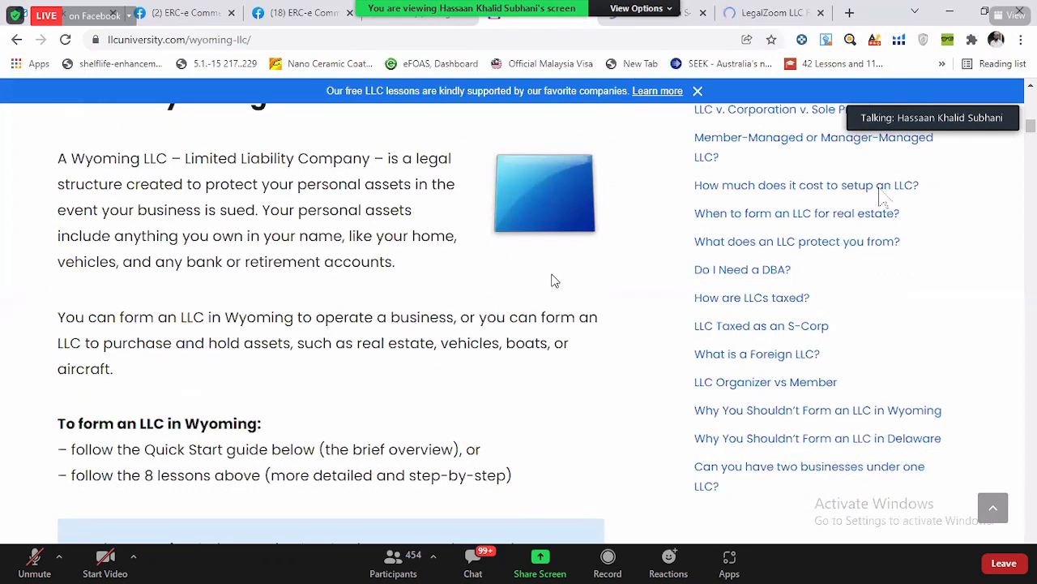
scroll(441, 324, "down", 8)
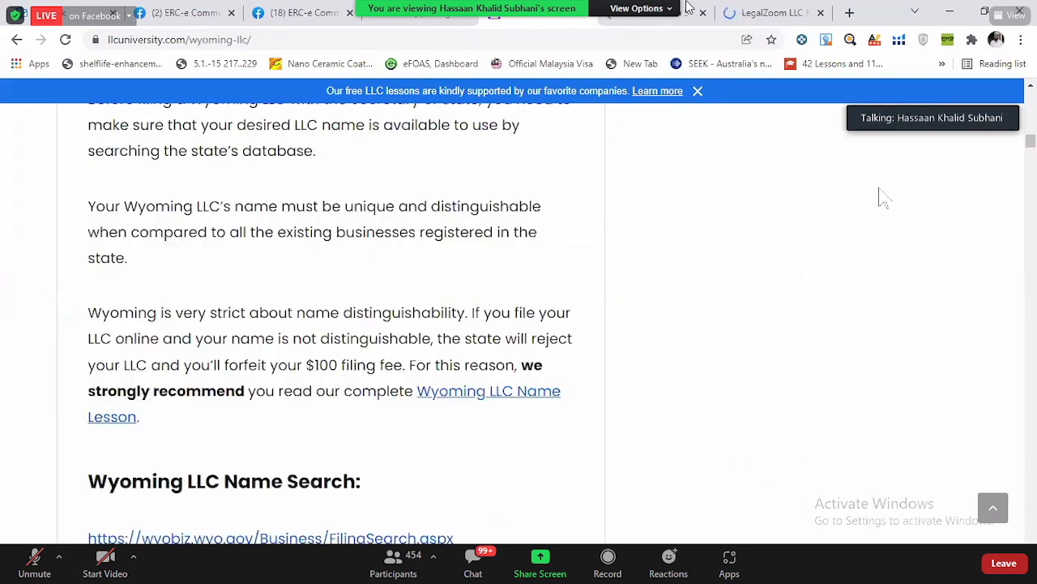
scroll(390, 367, "down", 2)
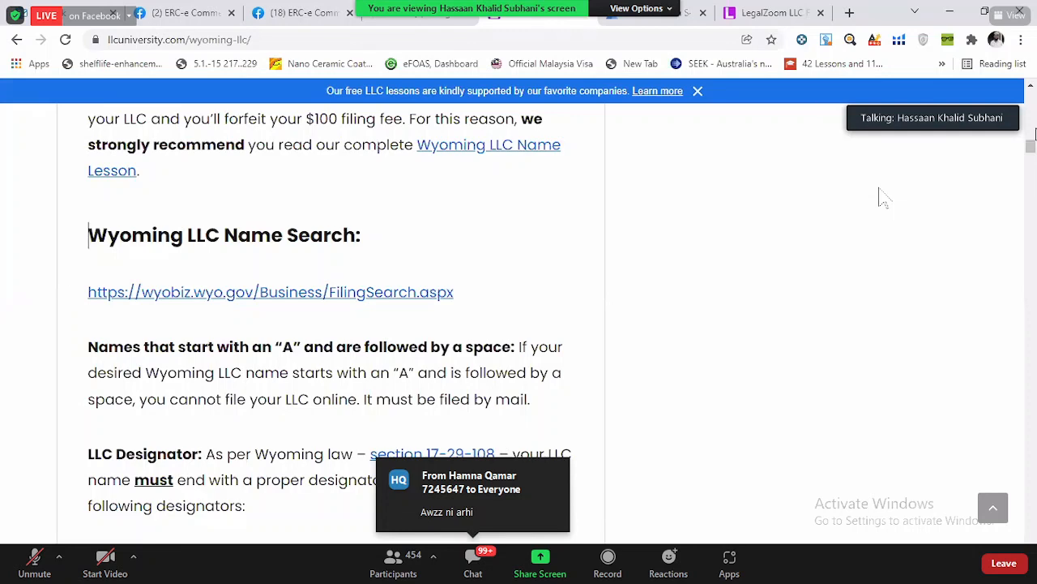
scroll(456, 355, "down", 5)
scroll(457, 355, "down", 3)
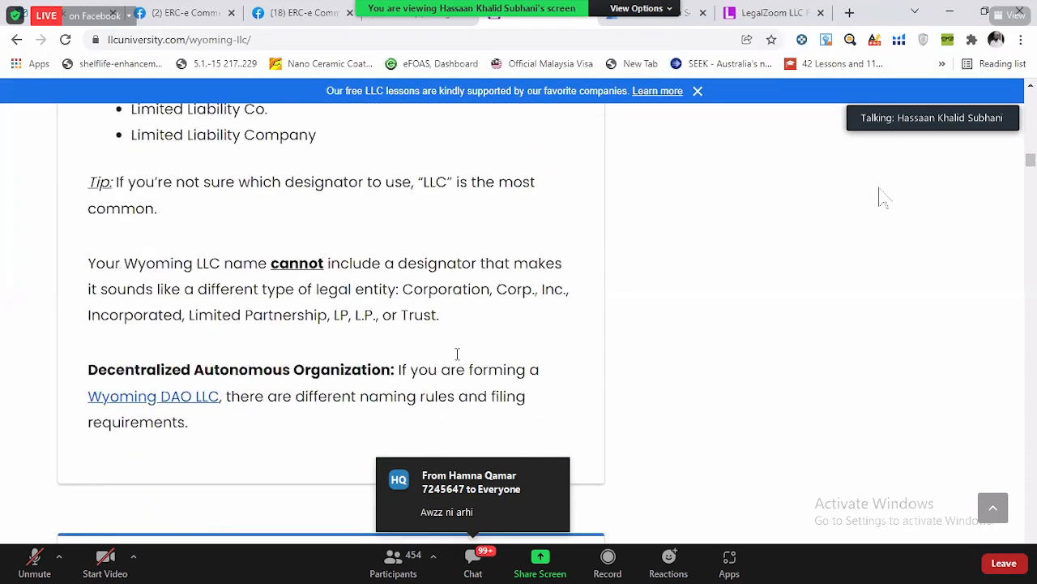
- Examine the guide's sections on the registered agent, Articles of Organization and Operating Agreement for single-member and multi-member LLCs
scroll(431, 428, "down", 15)
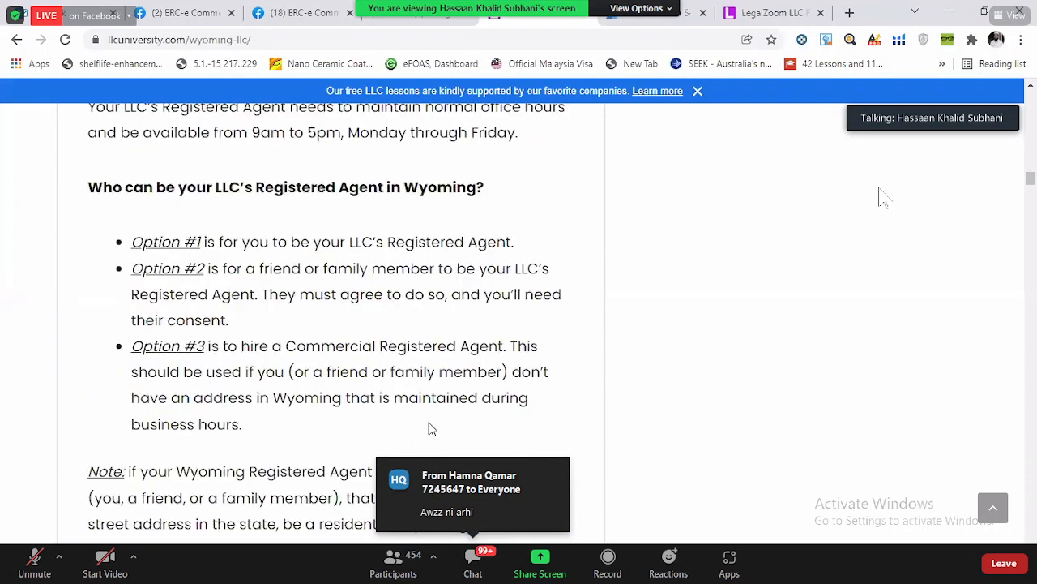
scroll(431, 429, "down", 4)
scroll(427, 430, "down", 4)
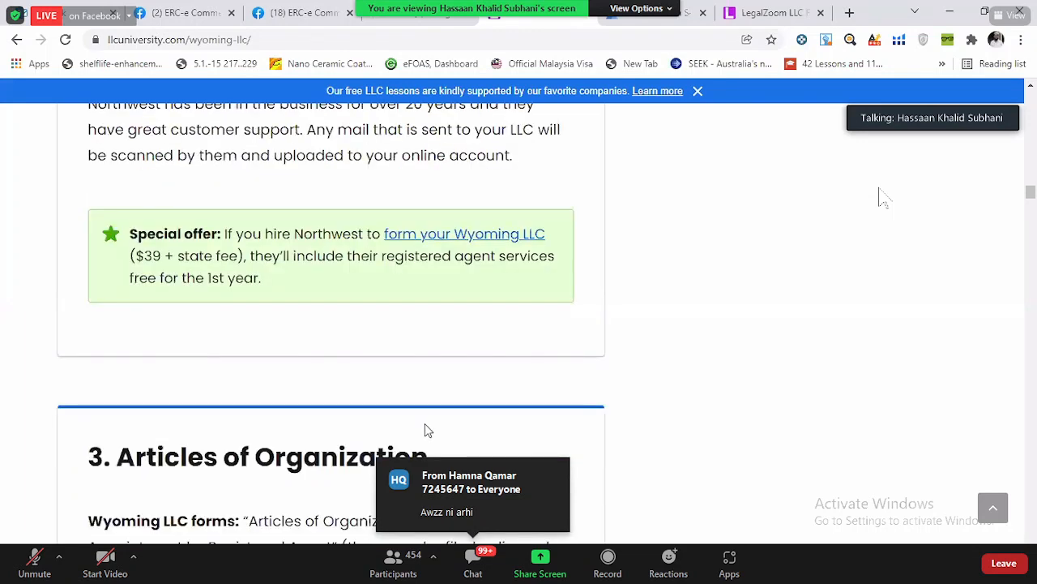
scroll(427, 430, "down", 4)
scroll(187, 232, "down", 8)
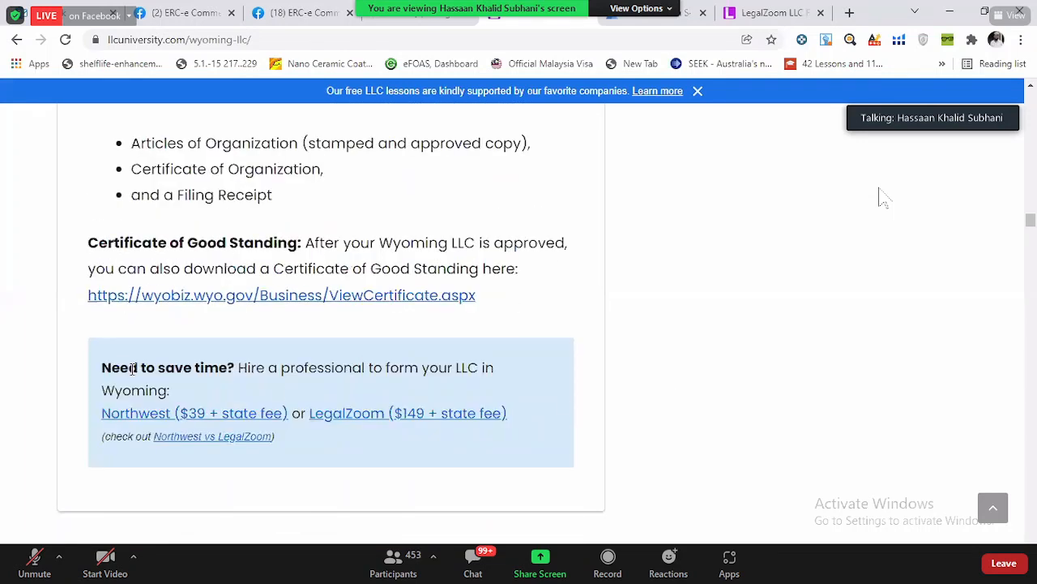
scroll(132, 368, "down", 15)
scroll(259, 332, "up", 3)
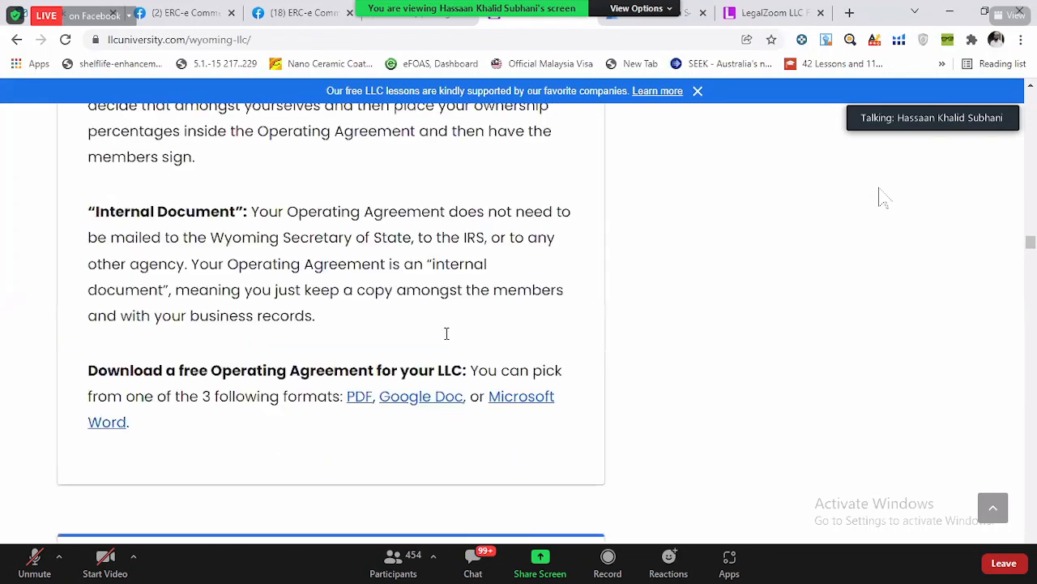
scroll(500, 424, "up", 1)
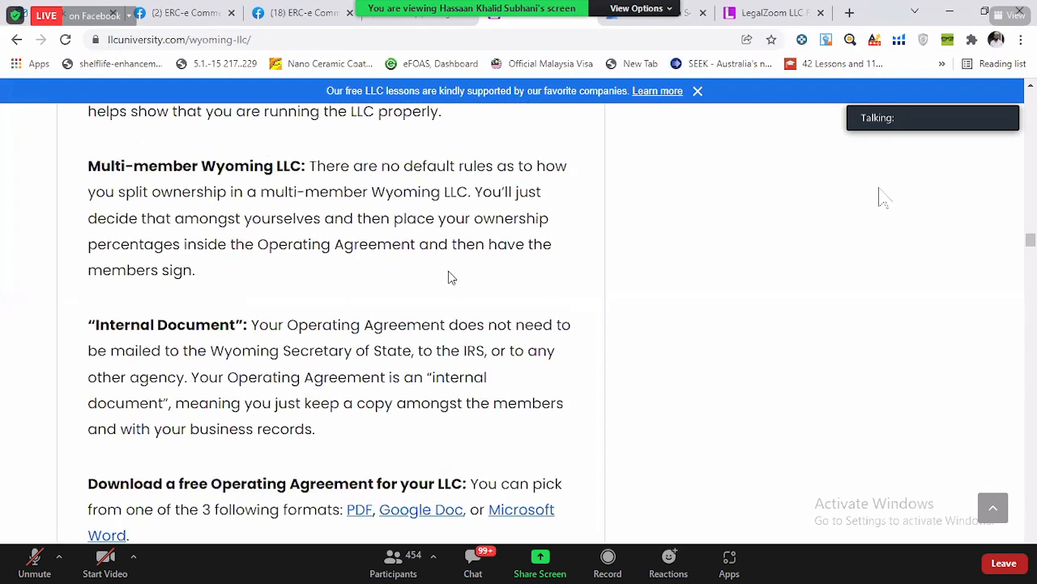
scroll(116, 308, "up", 2)
scroll(313, 303, "up", 1)
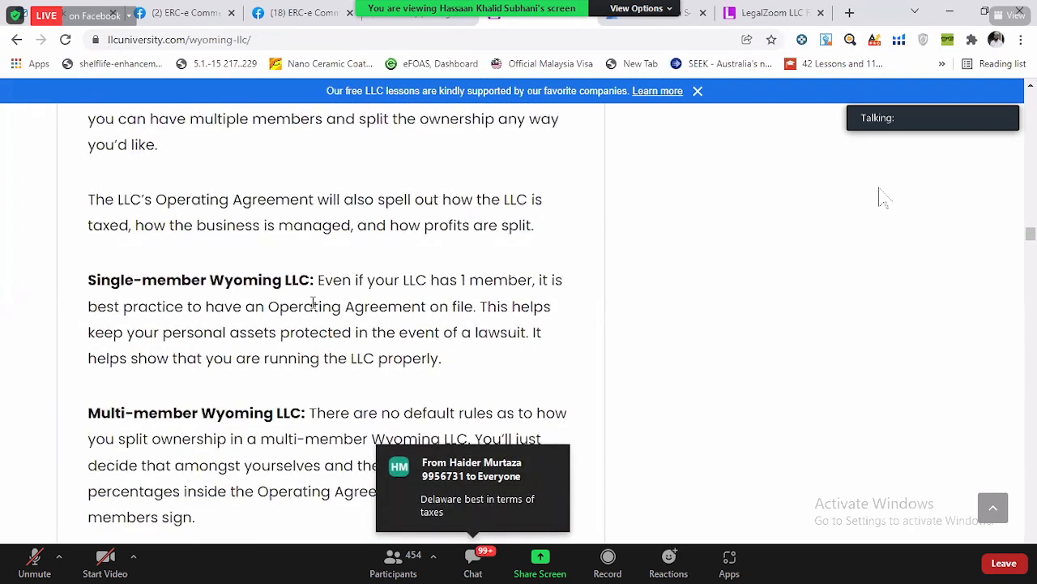
- Examine how to obtain an EIN, including without an SSN, and the Wyoming Annual Report due date and fee details
scroll(313, 302, "down", 14)
scroll(312, 302, "down", 4)
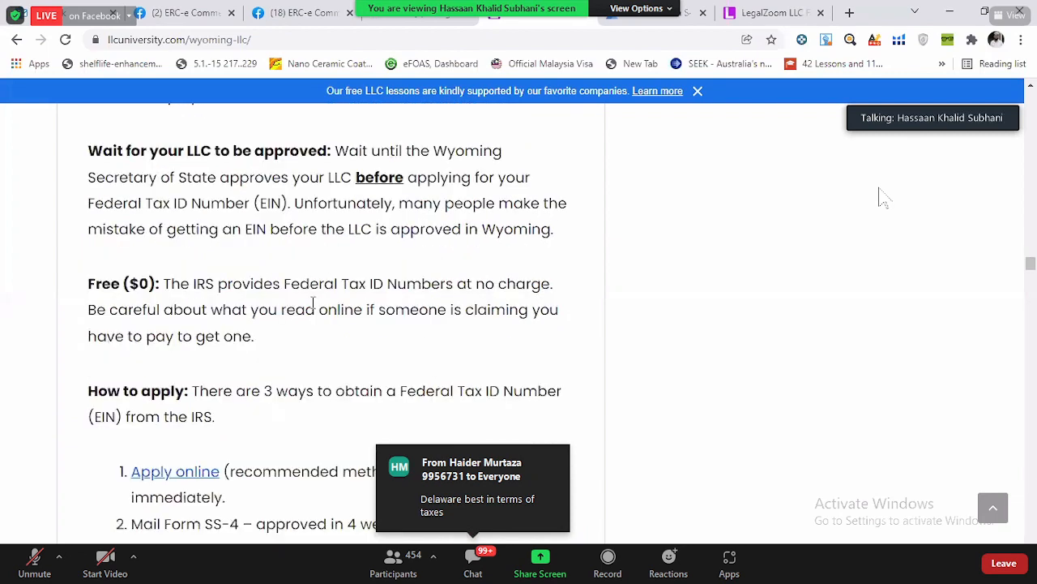
scroll(312, 313, "down", 9)
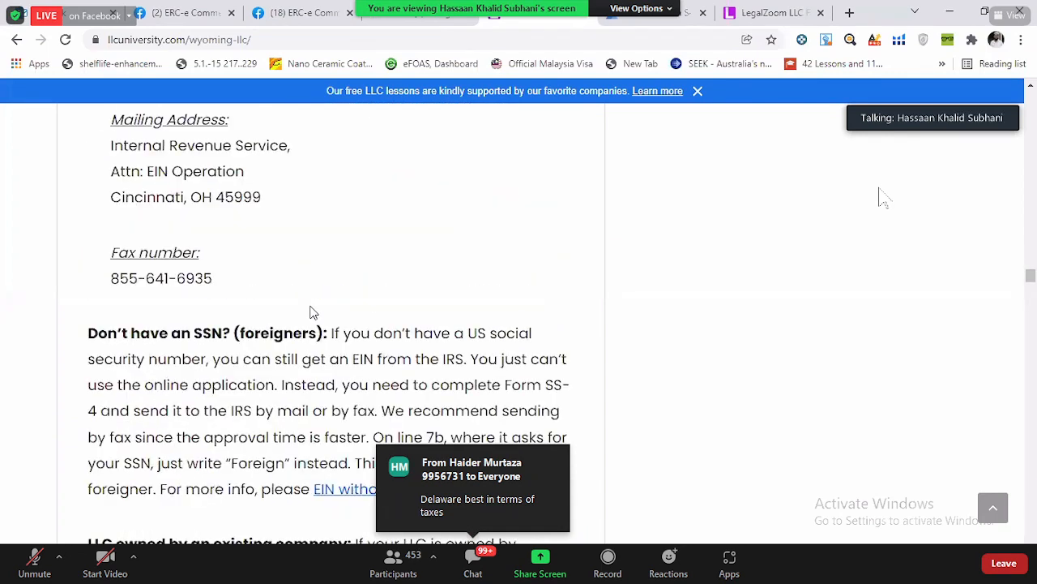
scroll(311, 310, "up", 6)
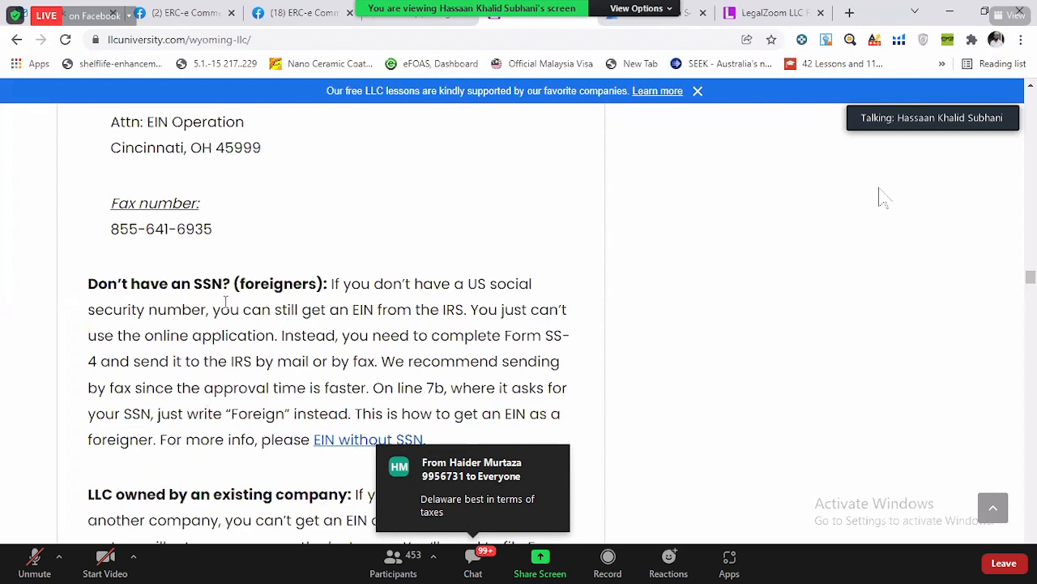
scroll(222, 312, "down", 1)
scroll(73, 327, "down", 4)
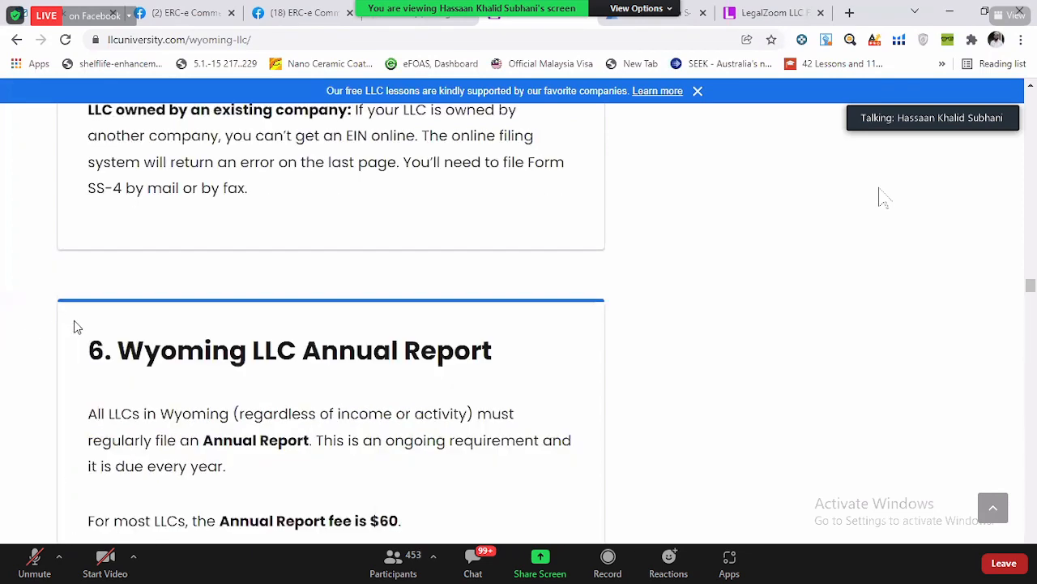
scroll(74, 324, "down", 6)
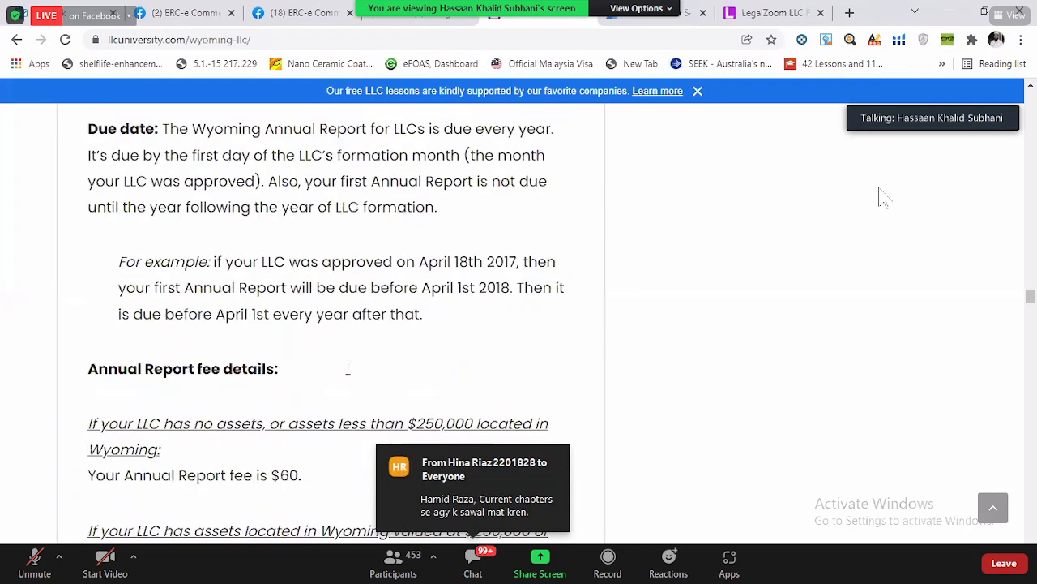
scroll(348, 368, "down", 3)
scroll(413, 122, "down", 1)
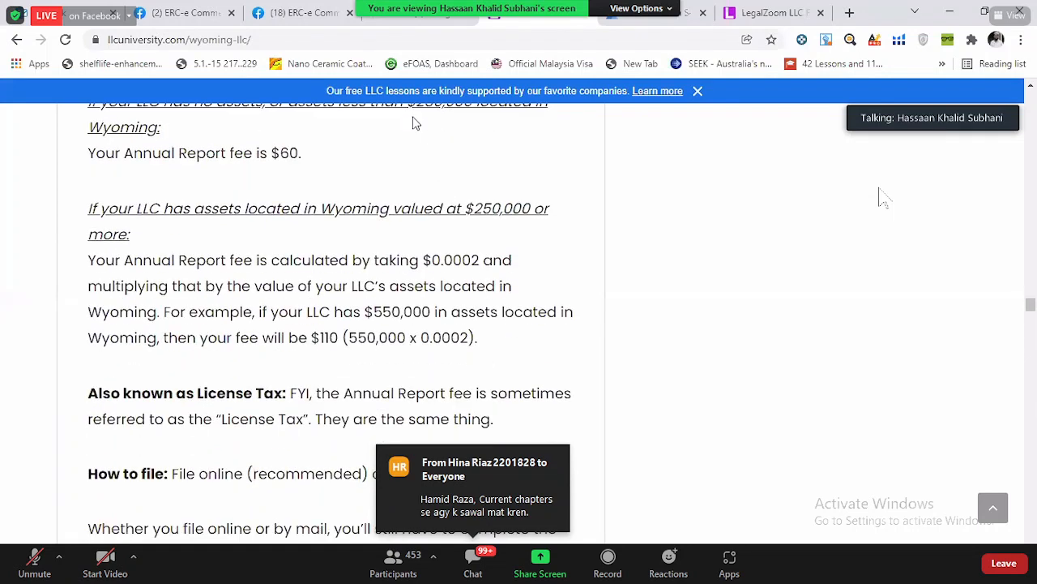
scroll(414, 123, "down", 6)
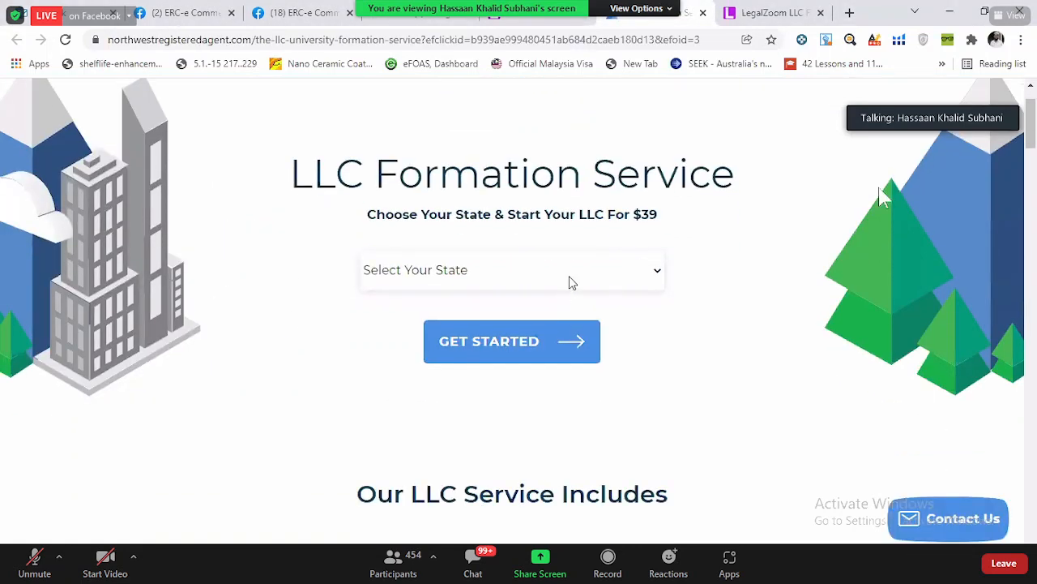
- On the Northwest LLC Formation Service page, select Wyoming as the state and start the signup
left_click(570, 278)
scroll(557, 329, "down", 6)
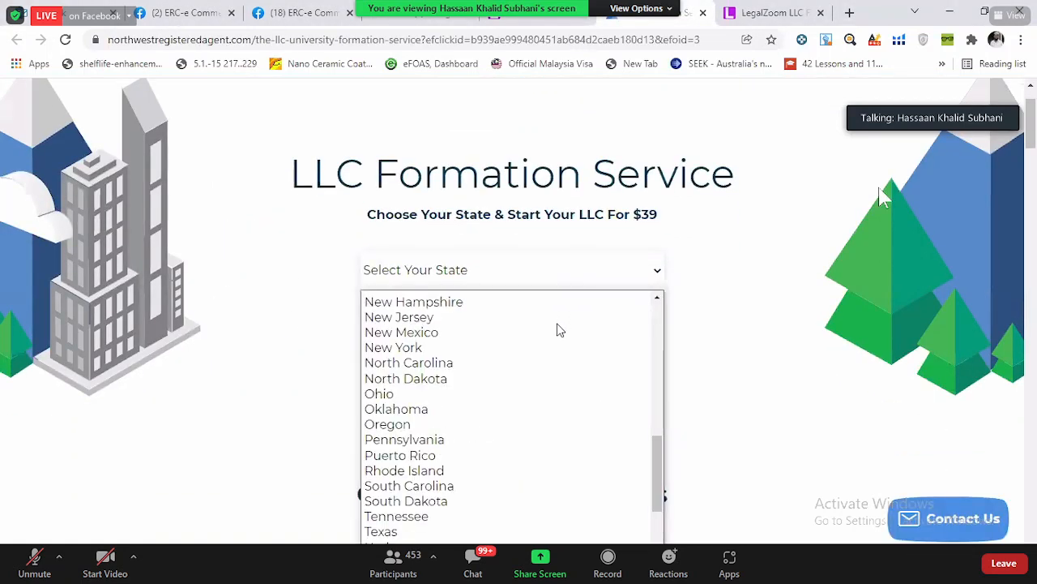
scroll(557, 329, "down", 2)
scroll(352, 343, "down", 2)
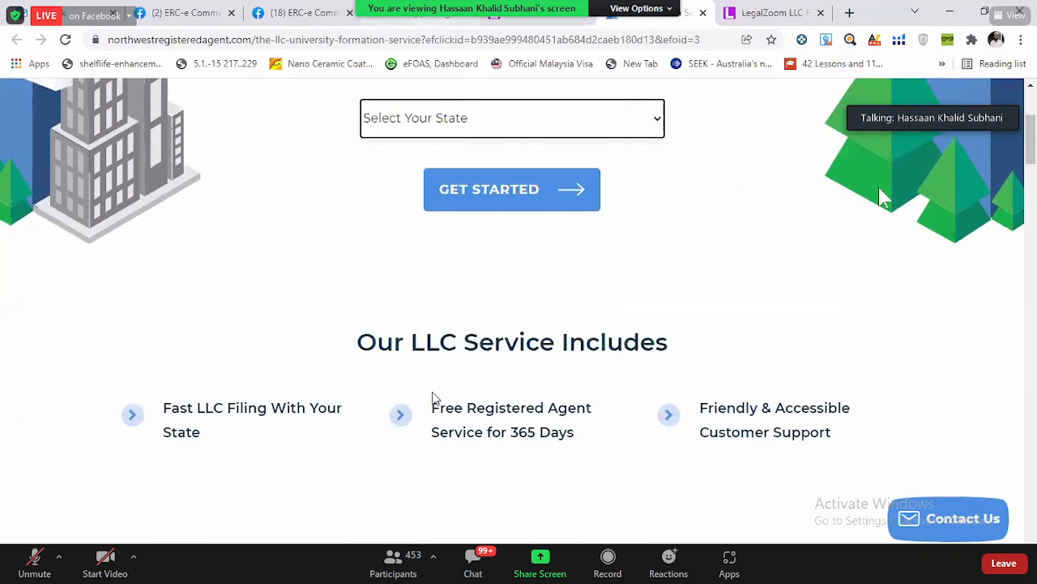
left_click(424, 437)
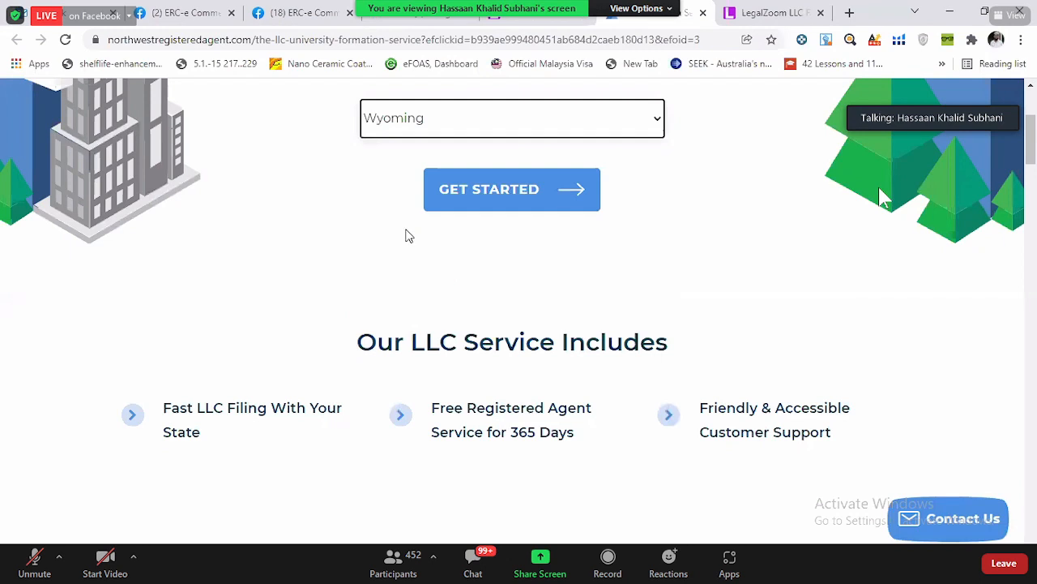
left_click(496, 200)
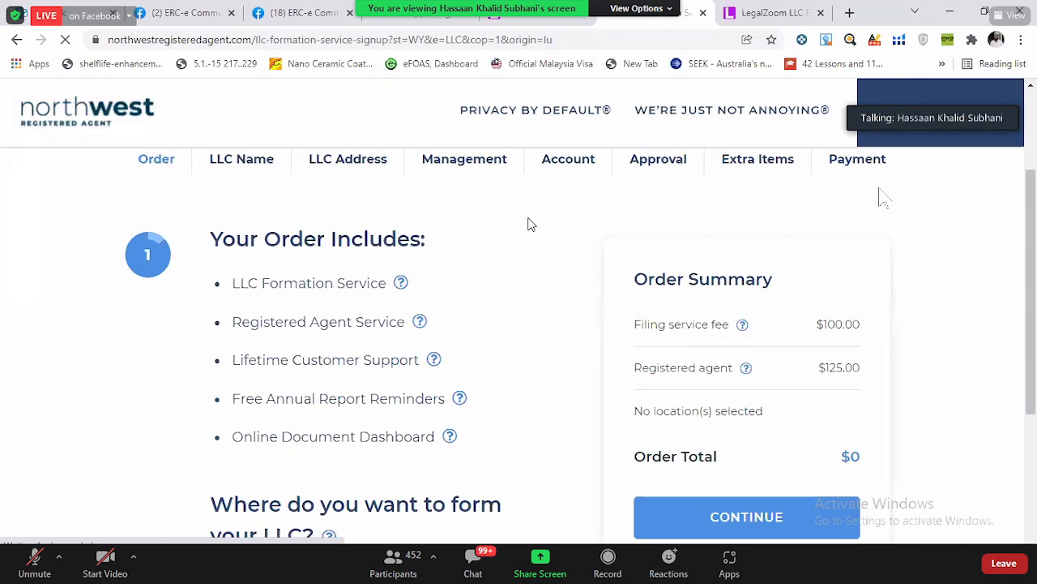
- Review the included services, order summary and formation state, and continue to the LLC Name stage
scroll(528, 224, "down", 3)
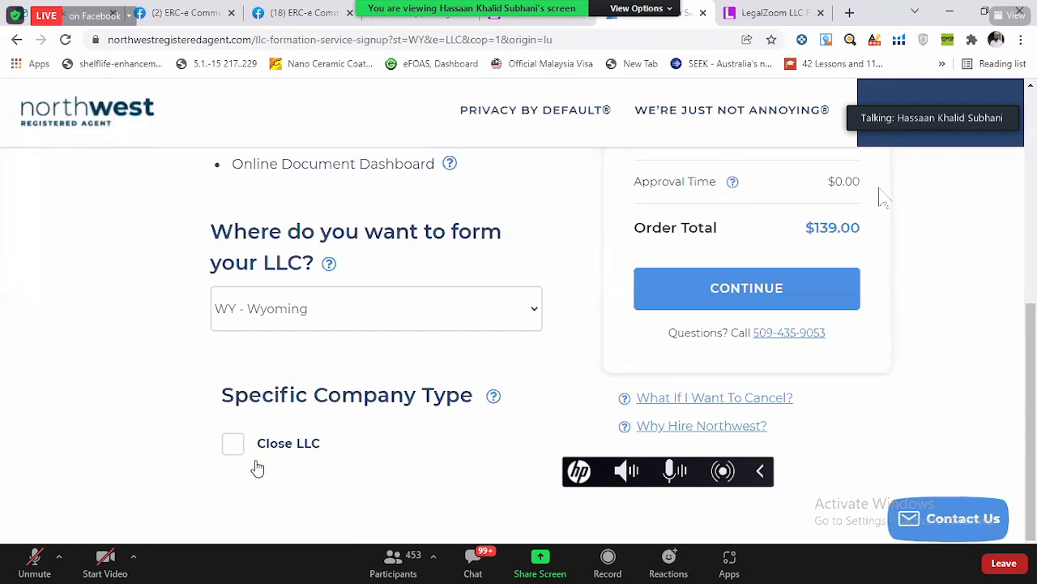
scroll(600, 338, "up", 2)
scroll(855, 281, "up", 1)
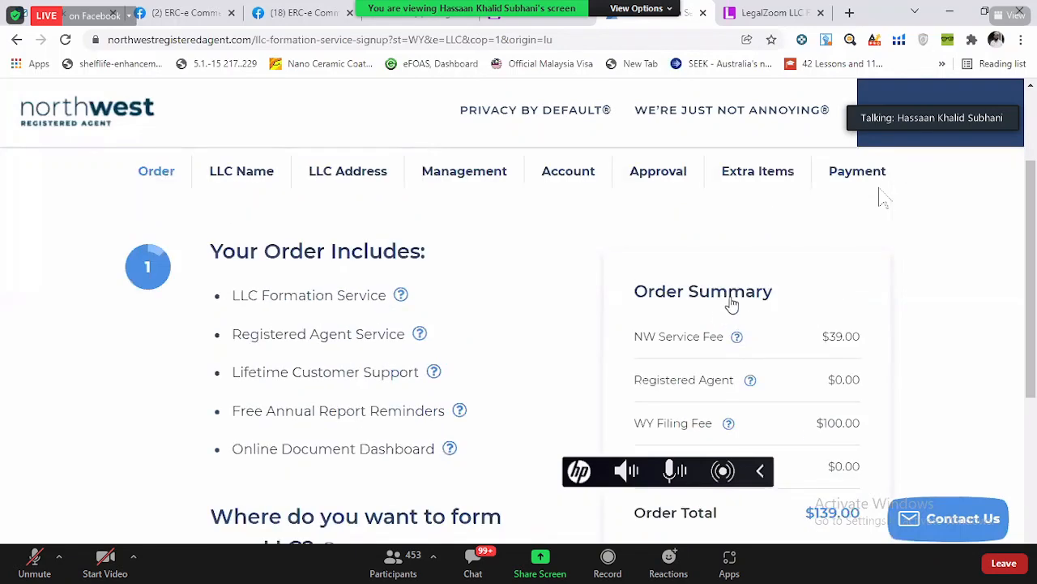
scroll(268, 273, "down", 3)
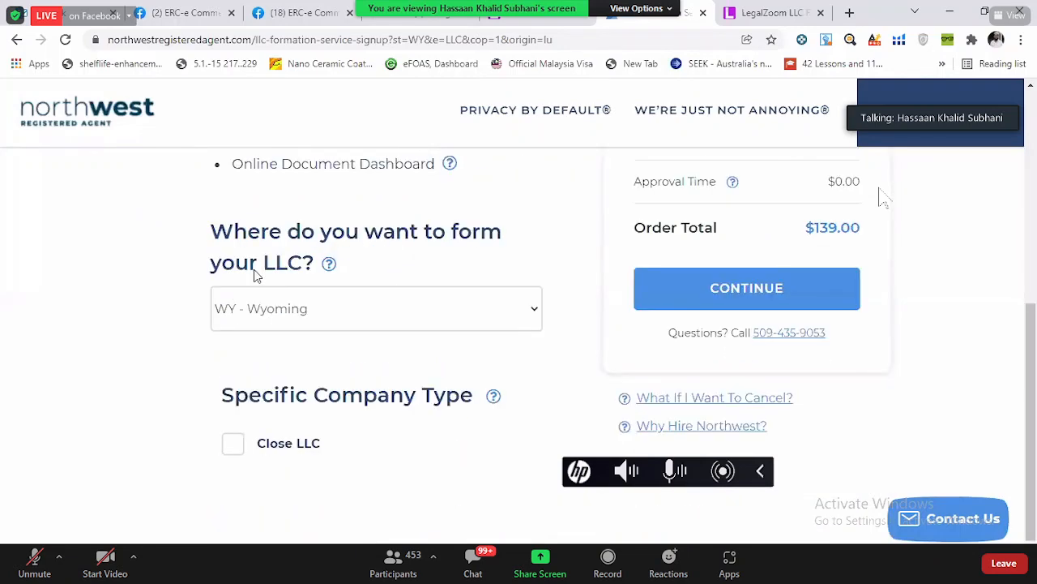
left_click(772, 274)
- Review the LLC Name stage with the generic business purpose kept, and continue to the LLC Address stage
scroll(773, 270, "down", 5)
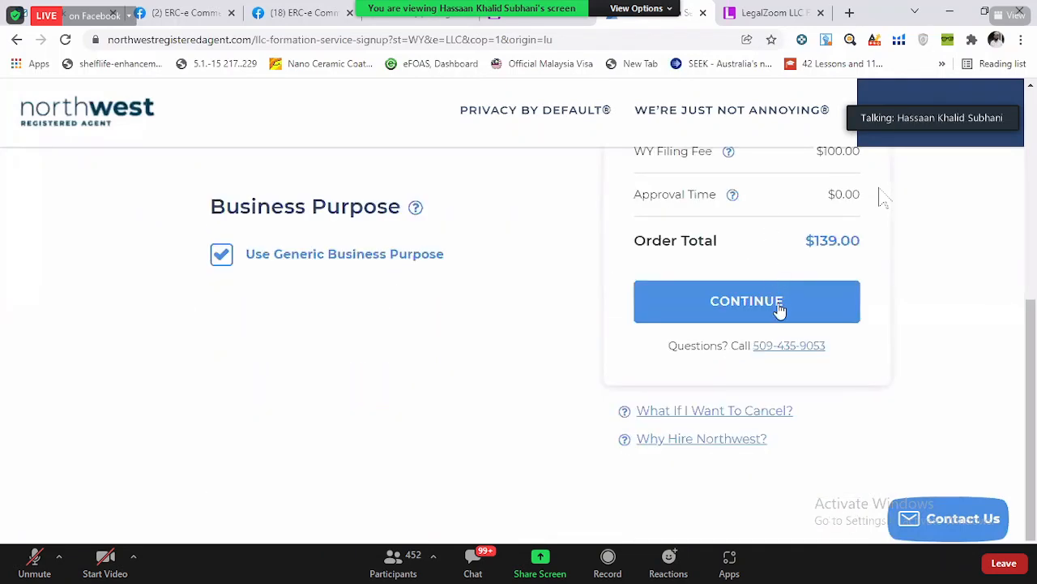
scroll(780, 309, "up", 3)
scroll(778, 310, "down", 3)
left_click(772, 305)
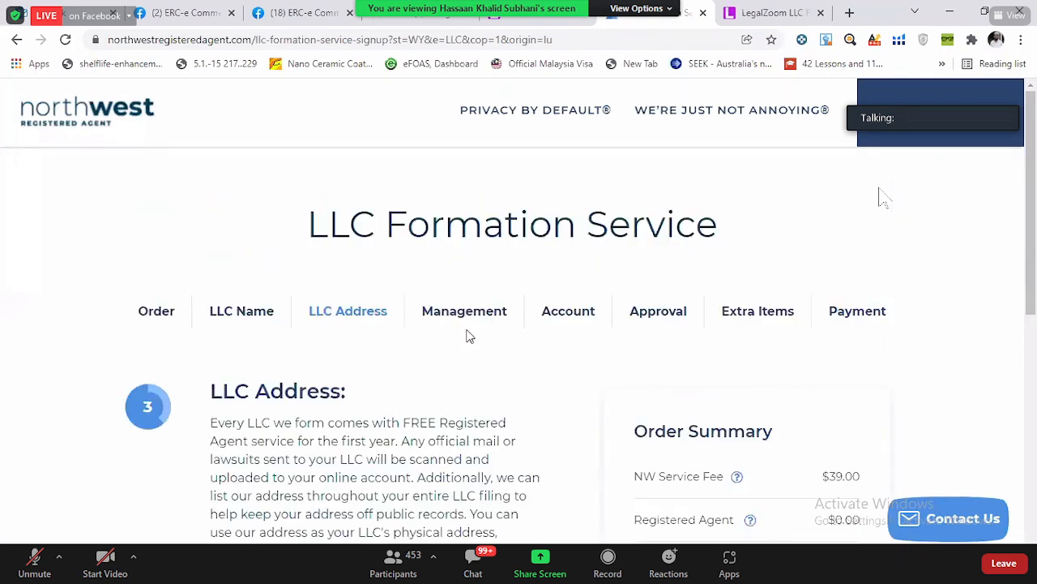
- Review the LLC Address stage, keep the registered agent address for both physical and mailing addresses, and continue to the Management stage
scroll(468, 335, "down", 3)
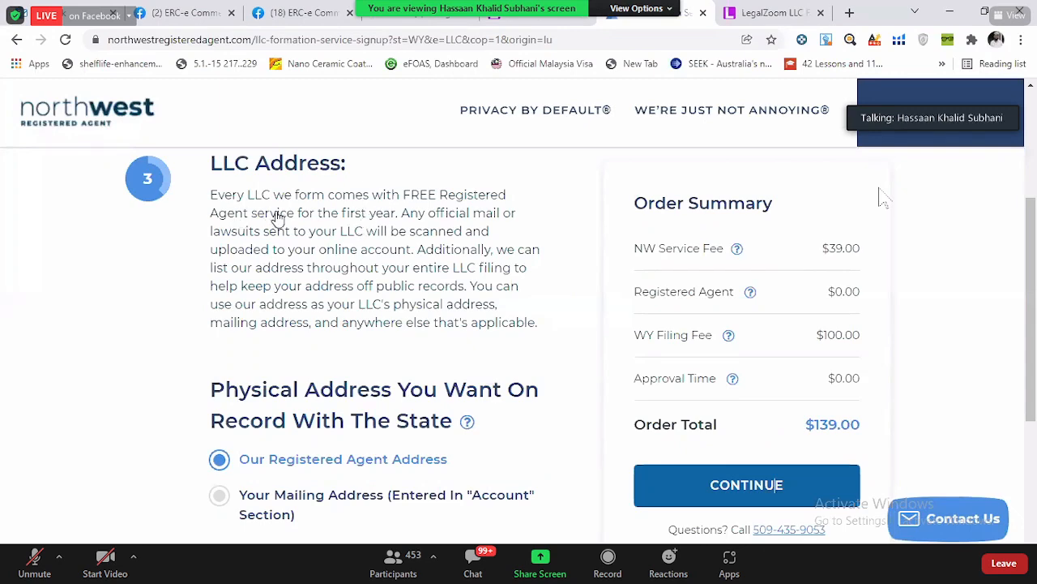
scroll(348, 222, "down", 3)
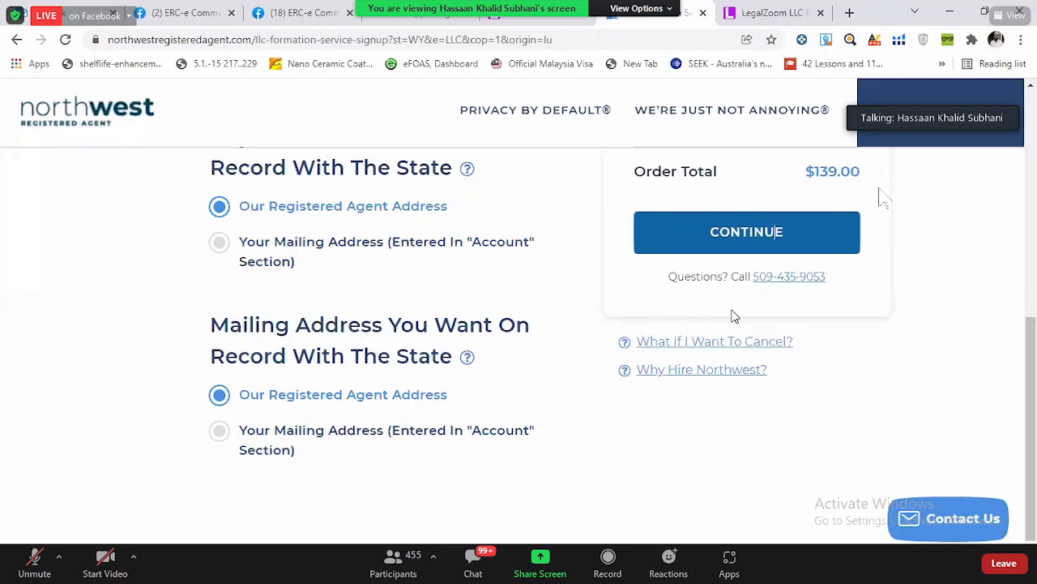
left_click(770, 242)
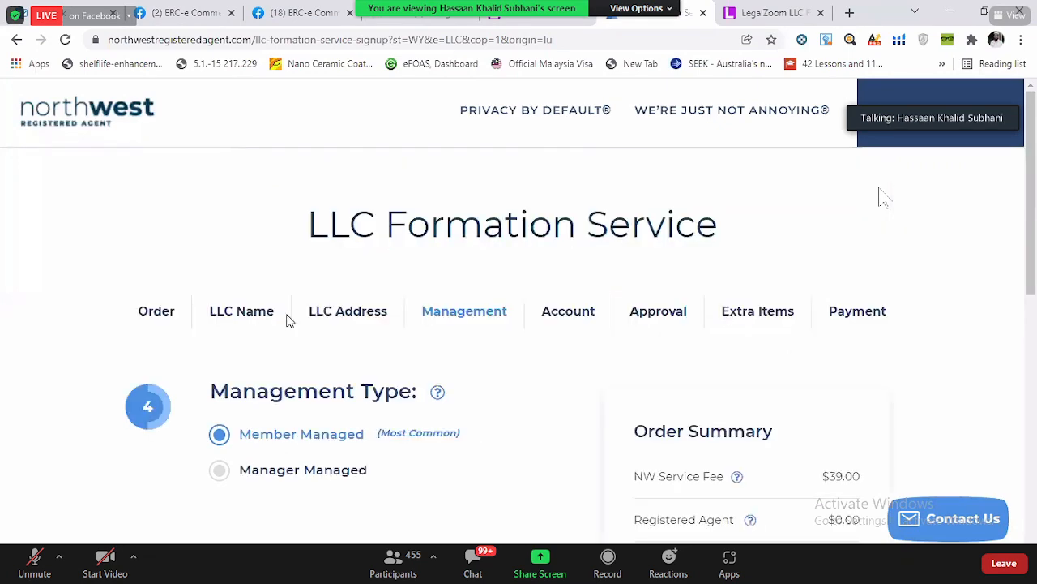
- Review the management type, number of members and member detail fields in the Management stage
scroll(59, 340, "down", 6)
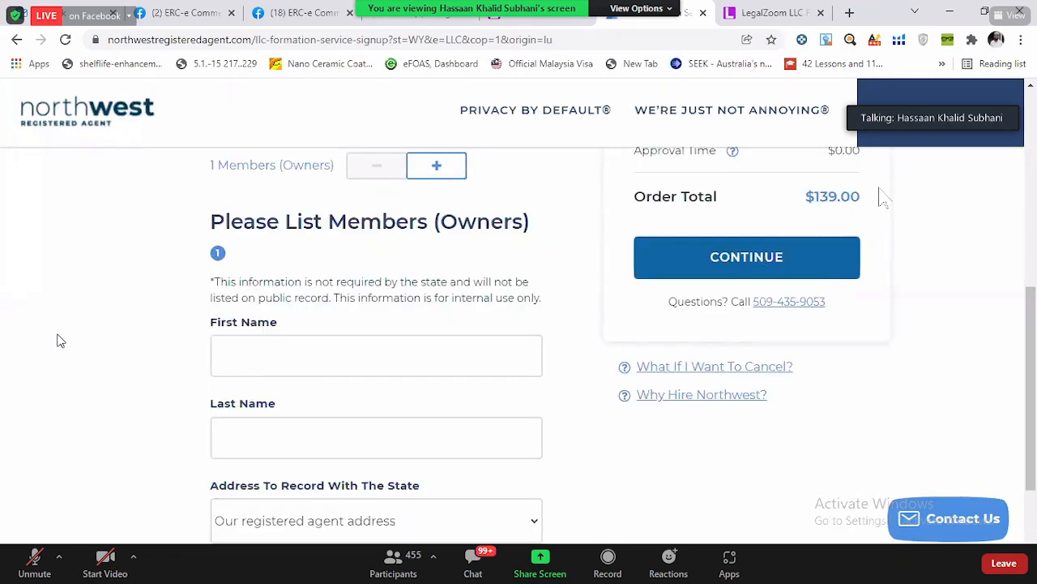
scroll(264, 176, "up", 2)
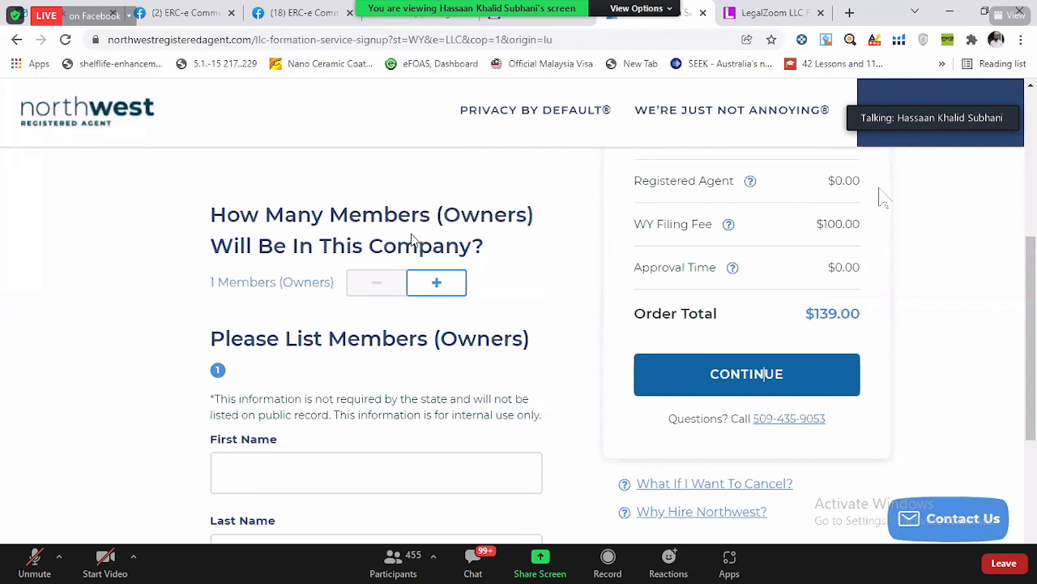
scroll(153, 255, "up", 1)
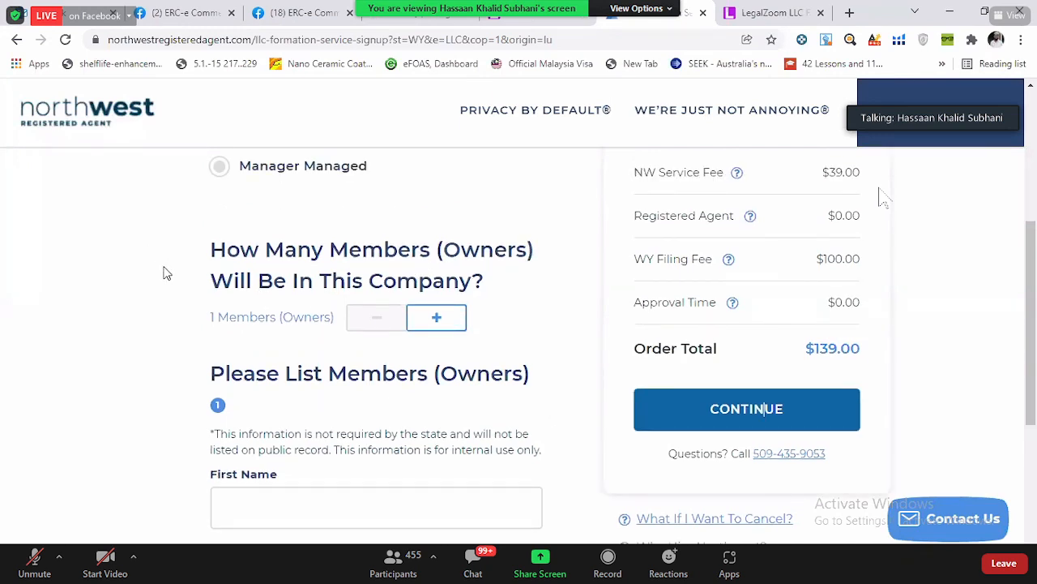
scroll(163, 273, "down", 2)
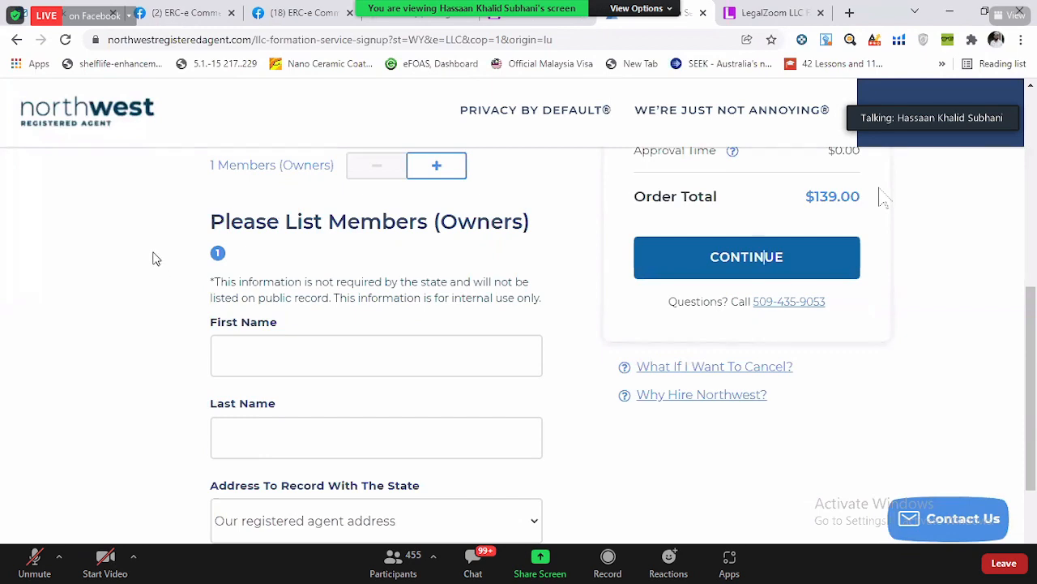
scroll(496, 310, "down", 2)
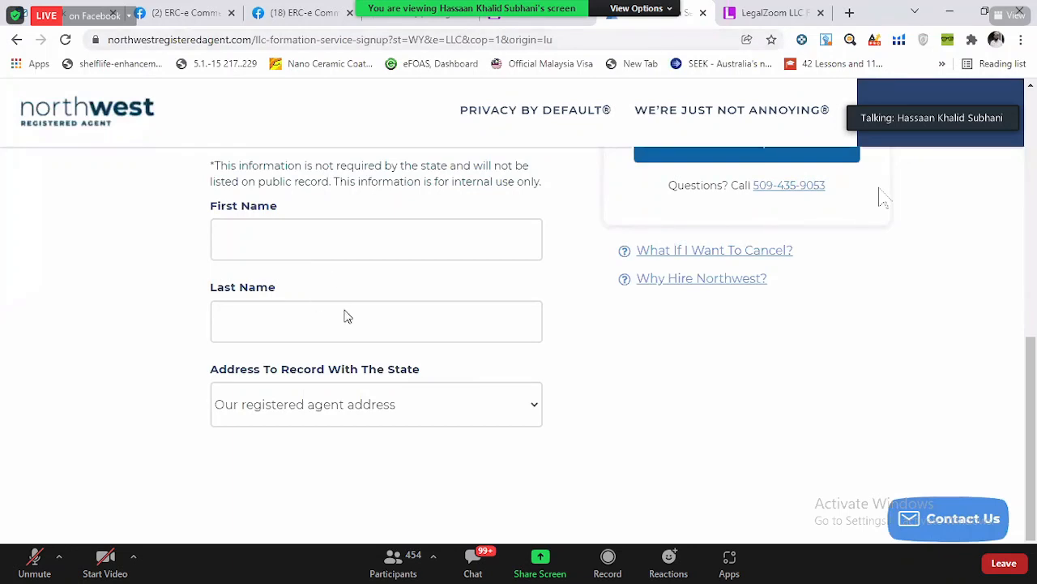
scroll(557, 220, "up", 2)
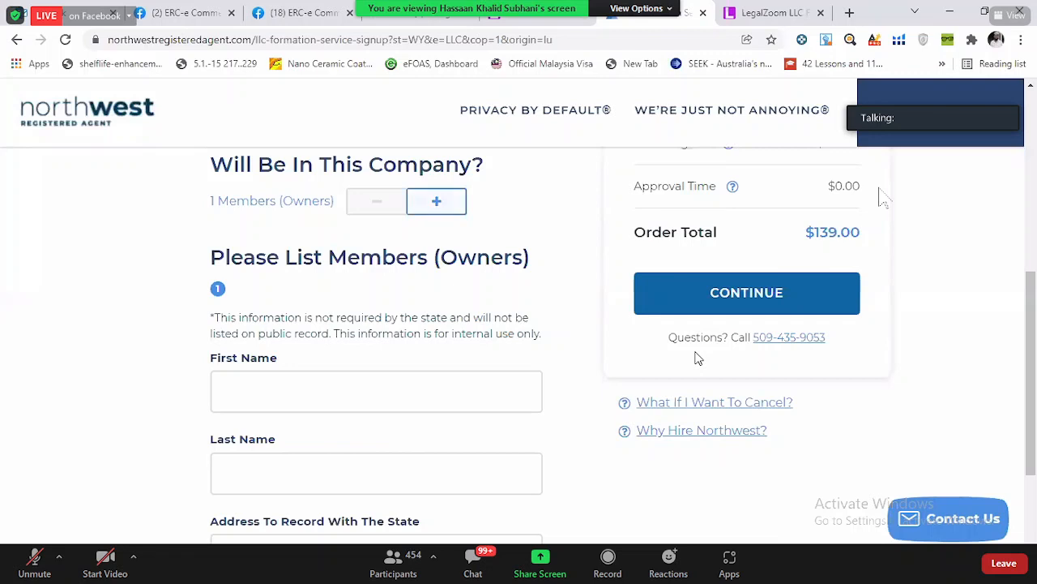
scroll(699, 358, "down", 2)
- Fill in the member's first and last name, keeping the registered agent address as the address recorded with the state
left_click(441, 230)
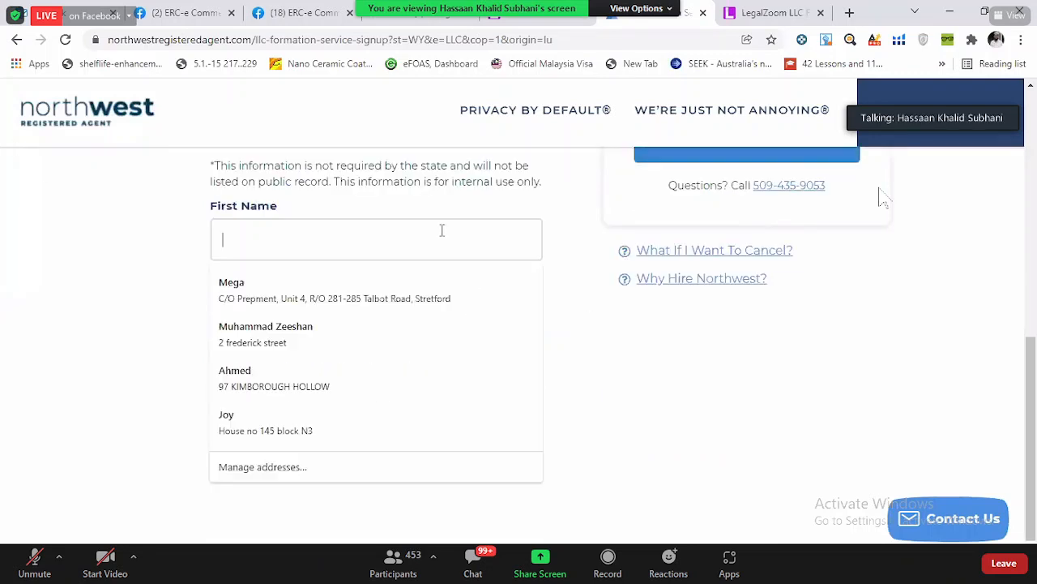
left_click(83, 273)
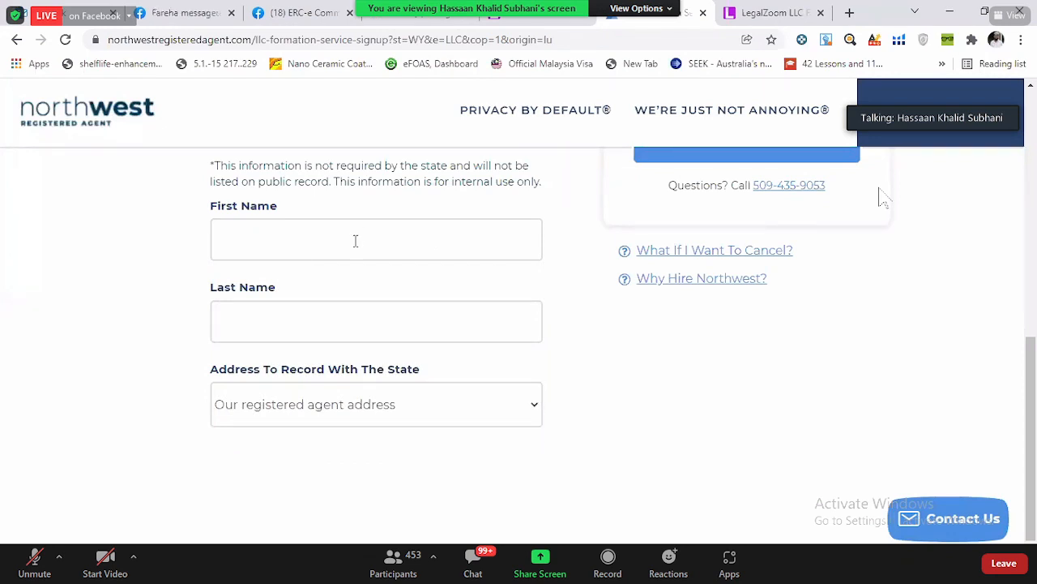
left_click(355, 240)
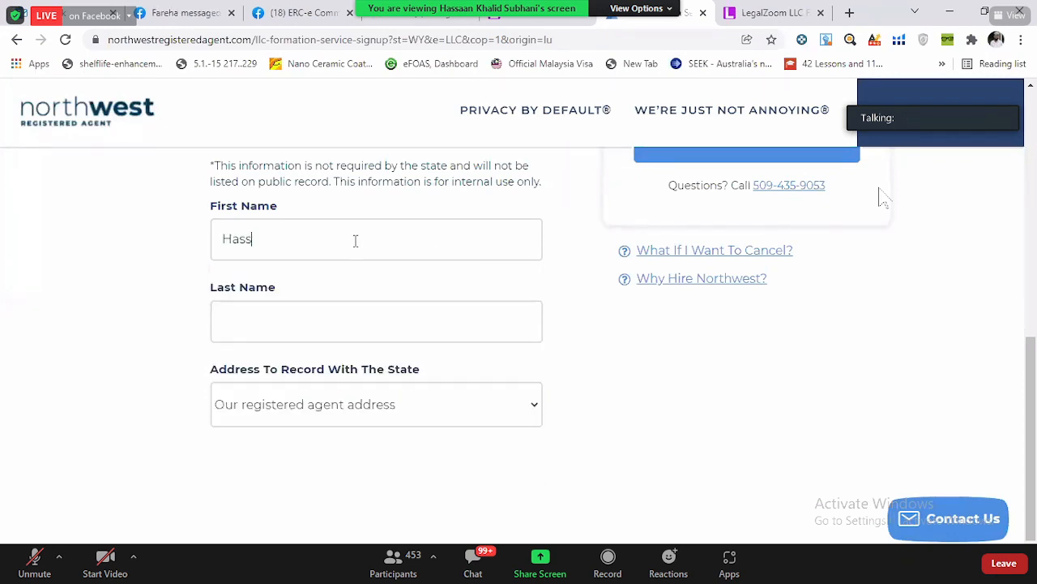
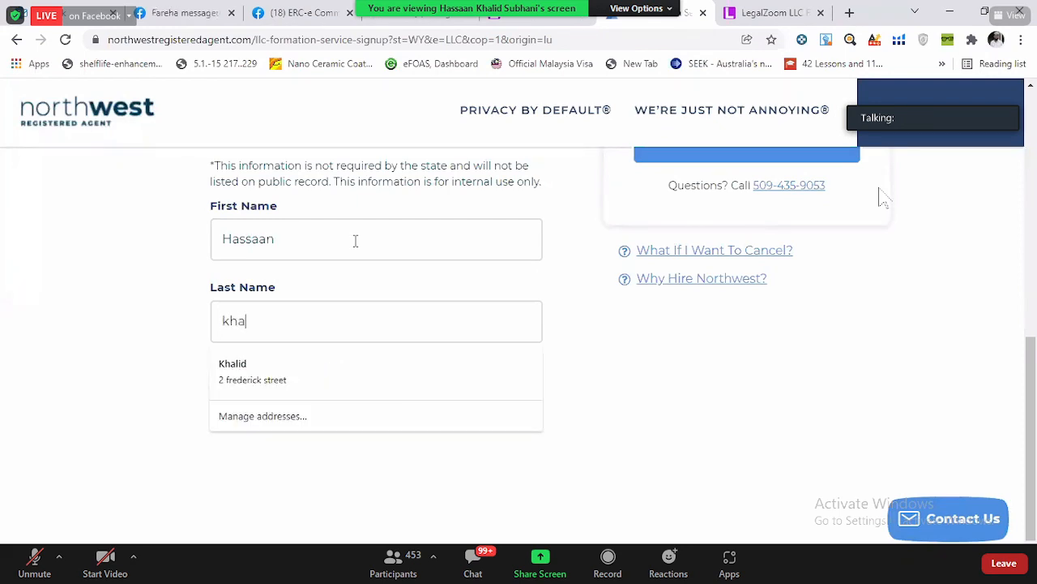
left_click(208, 366)
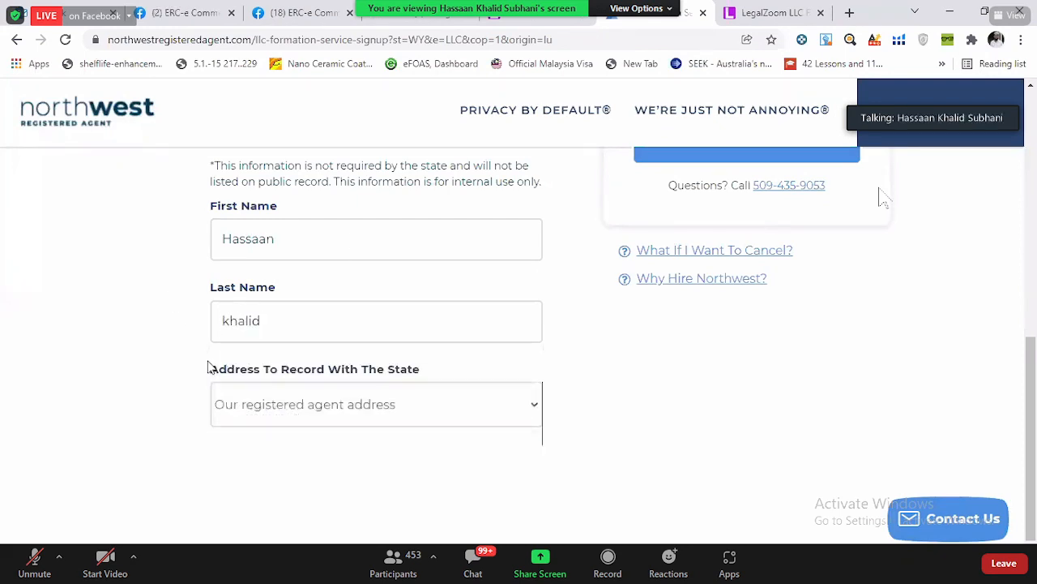
left_click(435, 433)
scroll(725, 365, "up", 1)
scroll(184, 300, "up", 1)
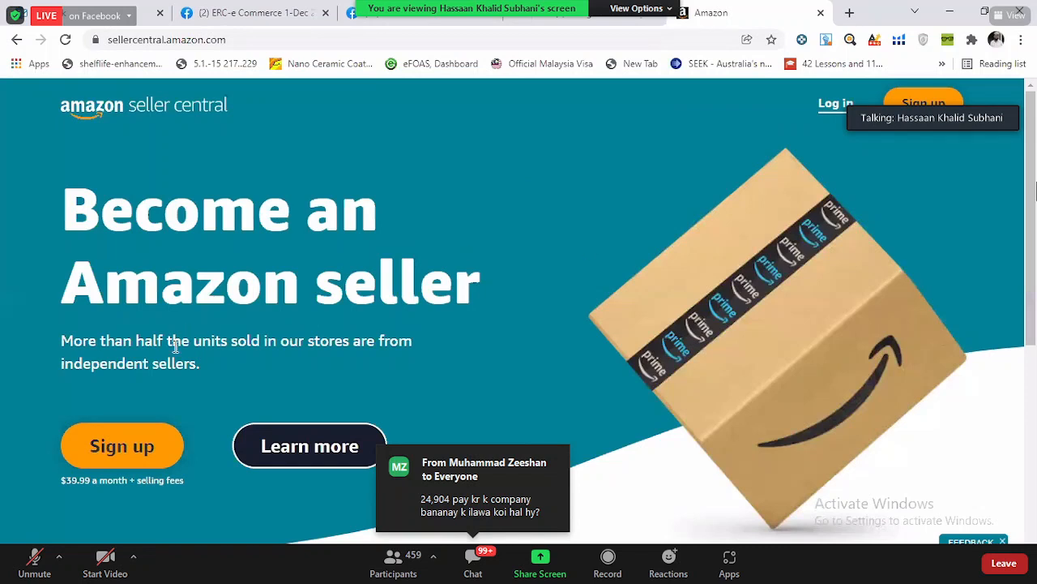
- Examine the Amazon Seller Central home page and its sign-up login screen, and return to the home page
left_click(273, 40)
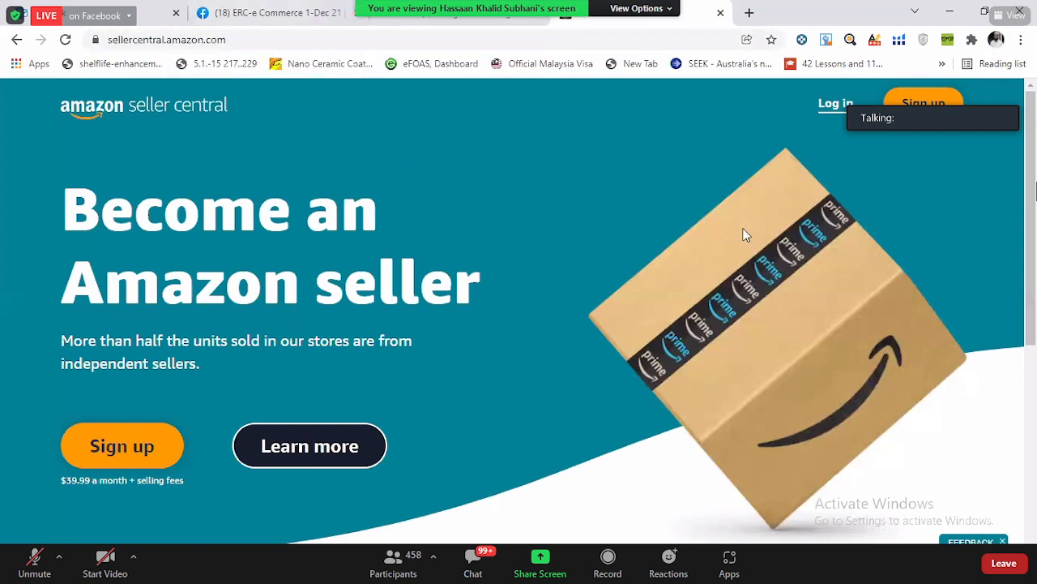
scroll(256, 271, "down", 3)
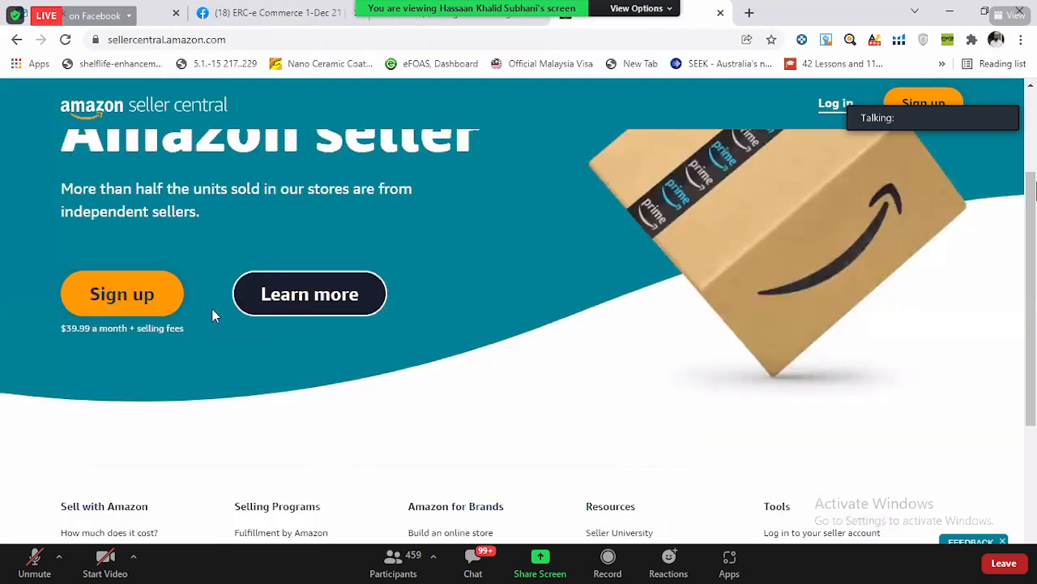
scroll(213, 316, "down", 3)
scroll(601, 256, "up", 3)
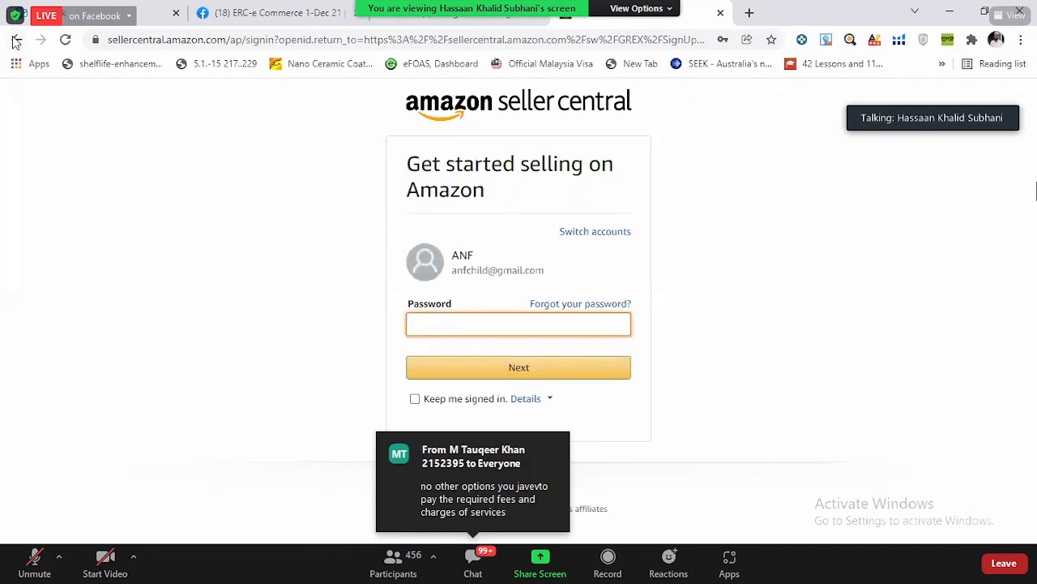
left_click(14, 42)
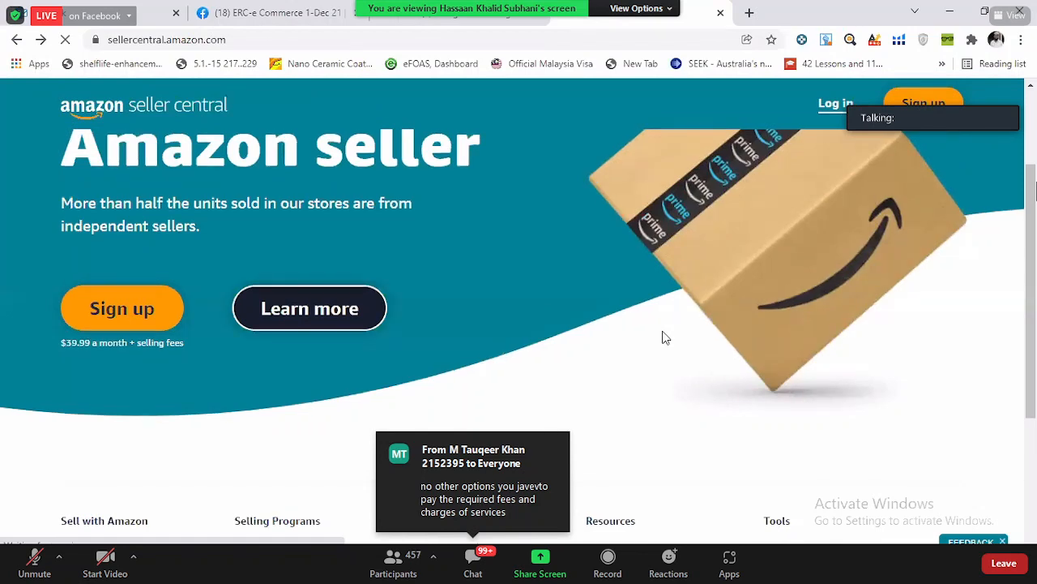
- Find the individual seller option on Amazon's page about selling and start its sign-up
scroll(662, 338, "down", 15)
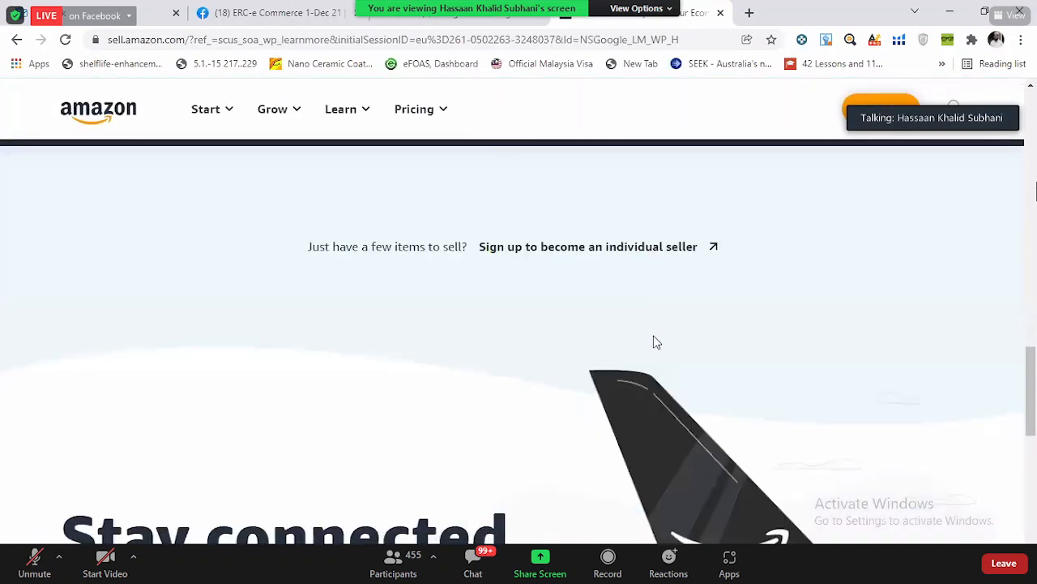
scroll(356, 314, "up", 1)
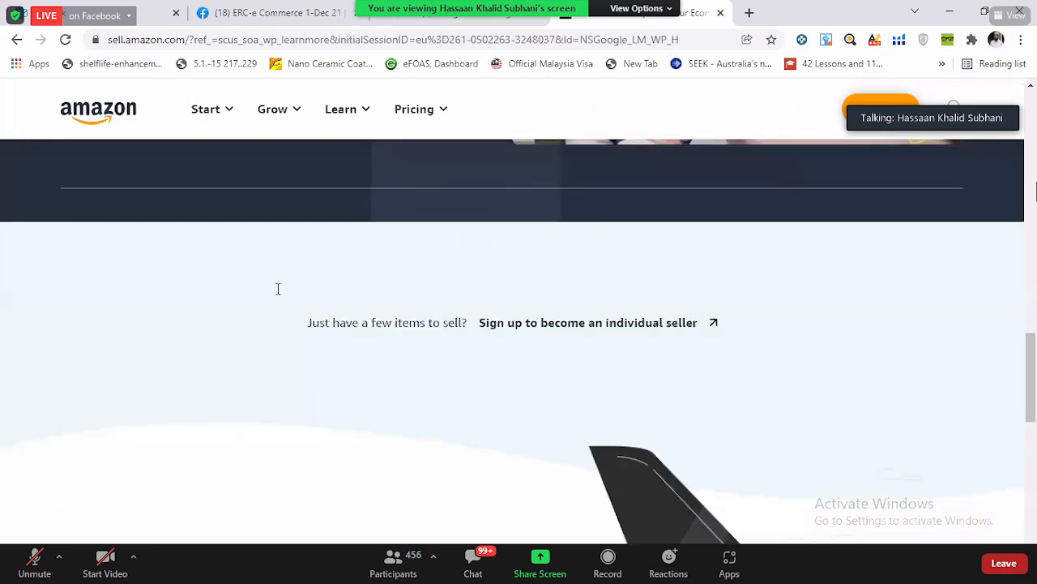
scroll(219, 277, "up", 5)
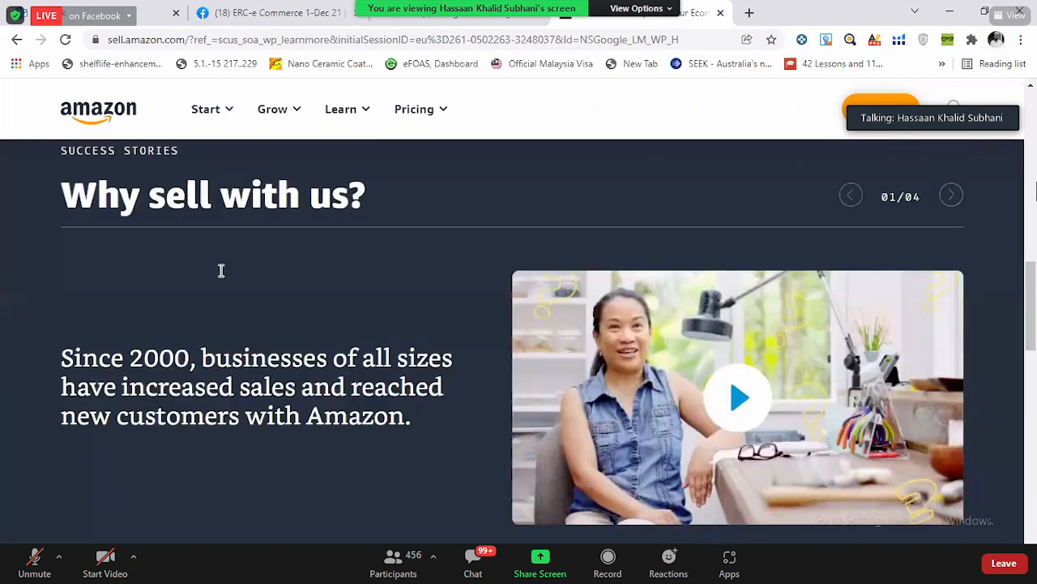
scroll(447, 317, "up", 5)
scroll(500, 257, "down", 12)
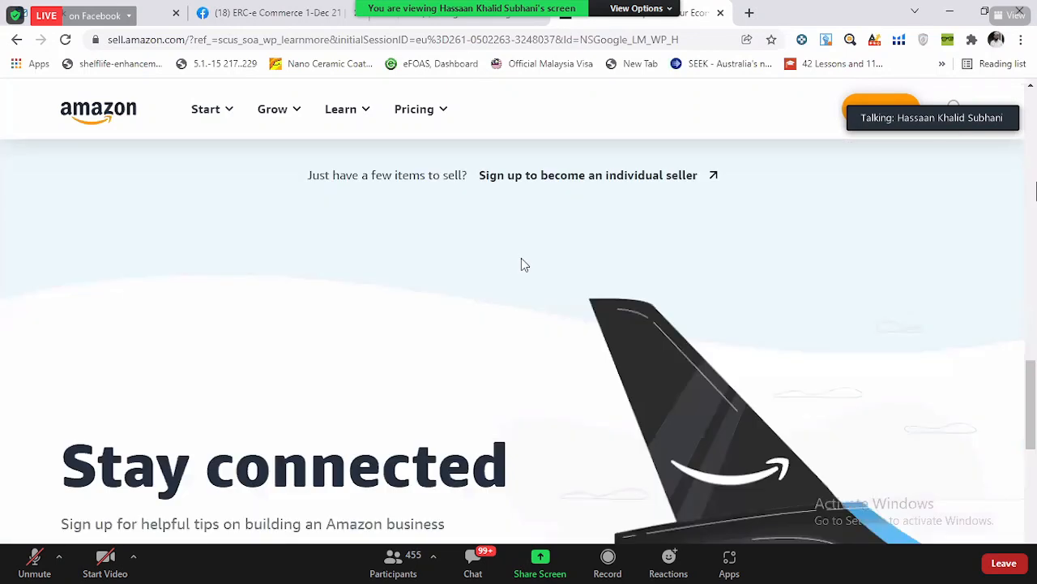
scroll(523, 264, "up", 1)
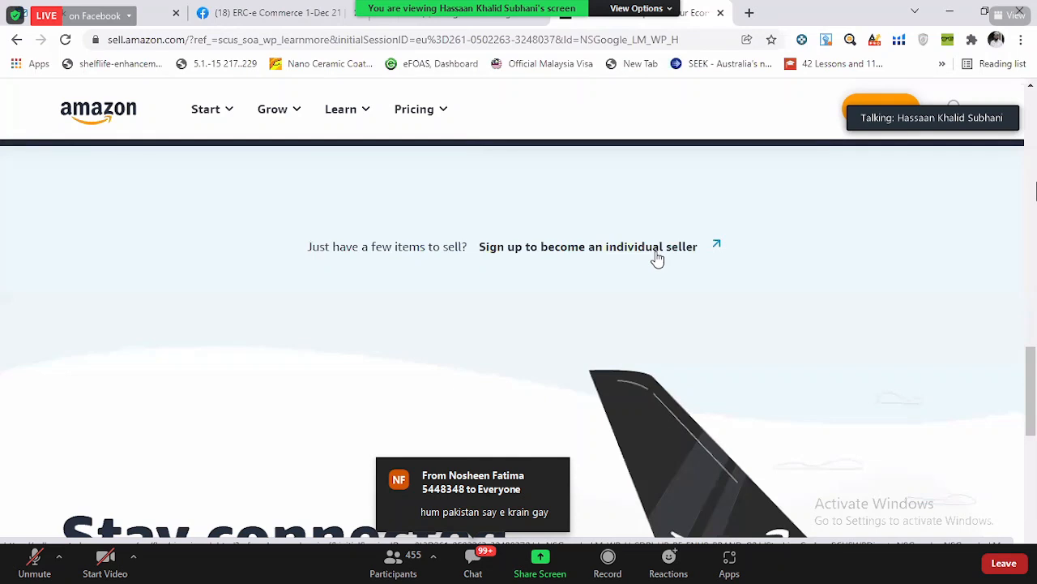
left_click(657, 258)
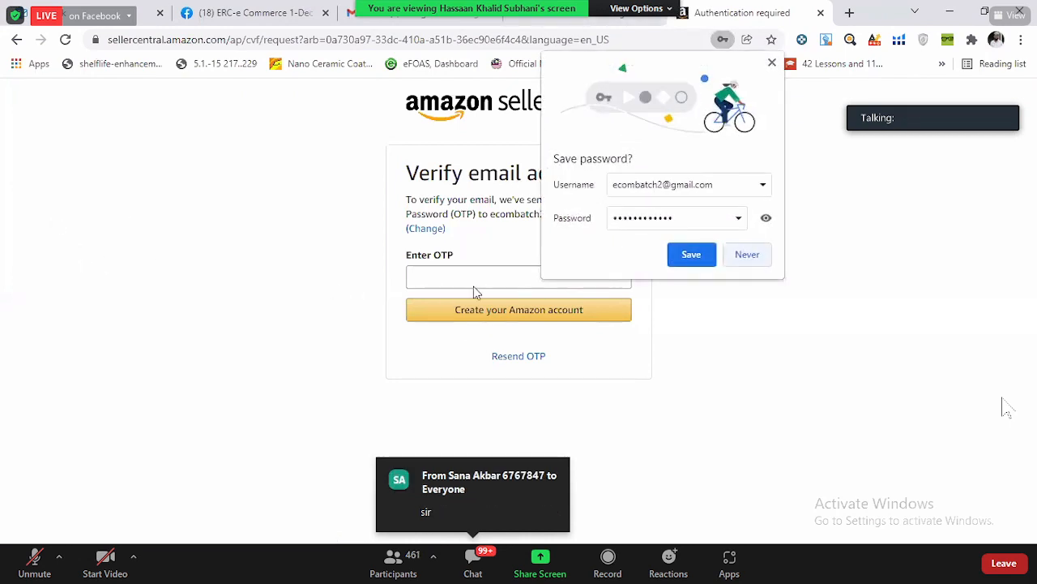
key("ctrl+shift+Tab")
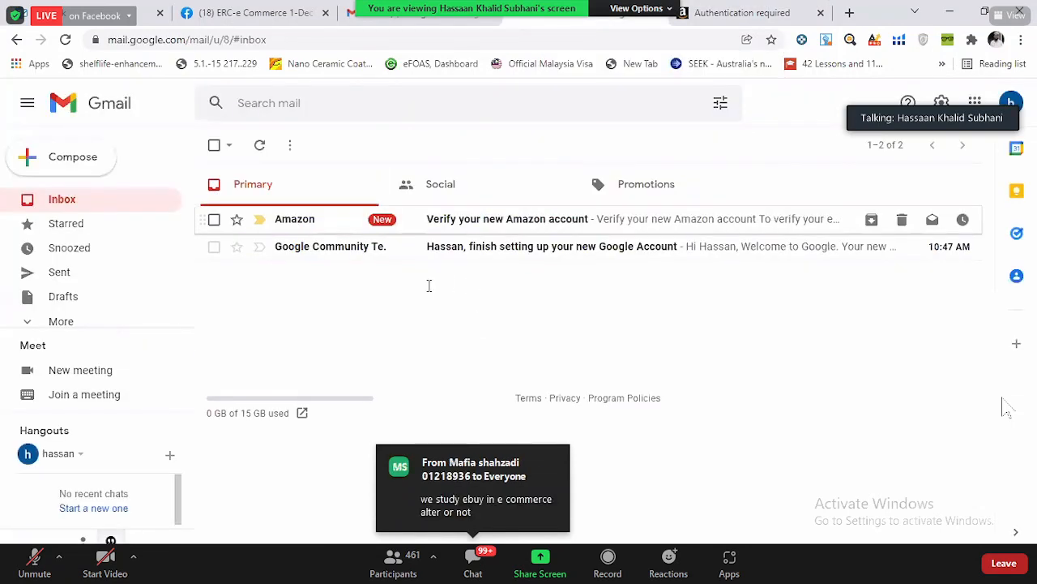
left_click(482, 220)
scroll(467, 281, "down", 2)
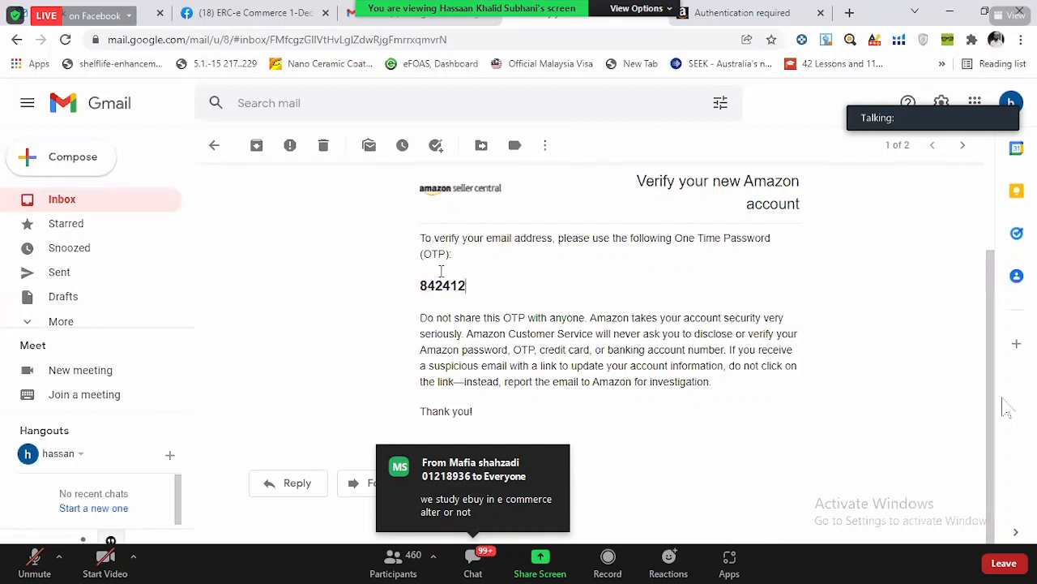
left_click_drag(441, 271, 419, 273)
key("ctrl+c")
- Return to the Seller Central email verification page, paste the one-time password and submit it to create the account
key("ctrl+Tab")
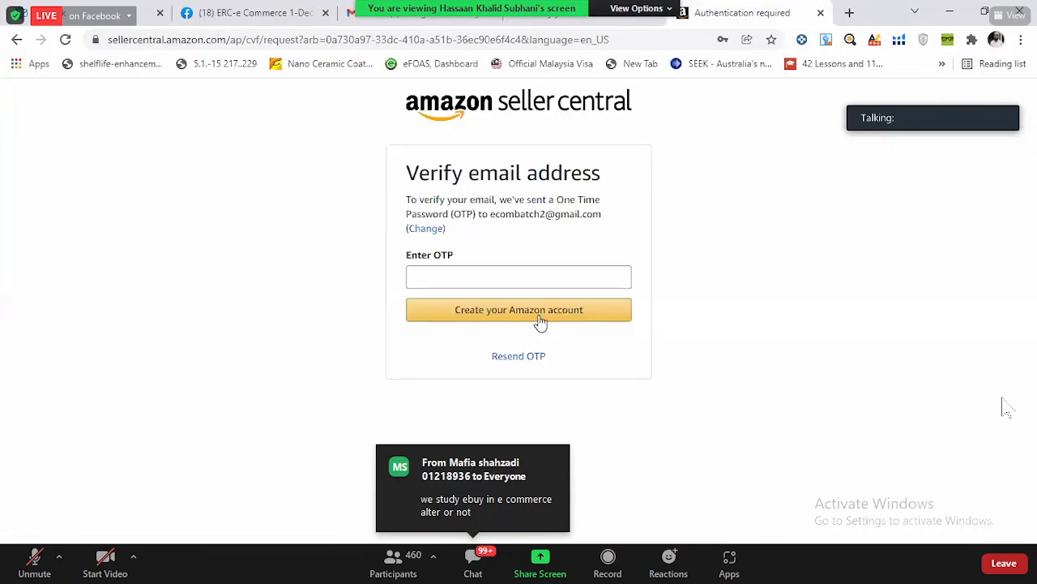
left_click(414, 279)
key("ctrl+v")
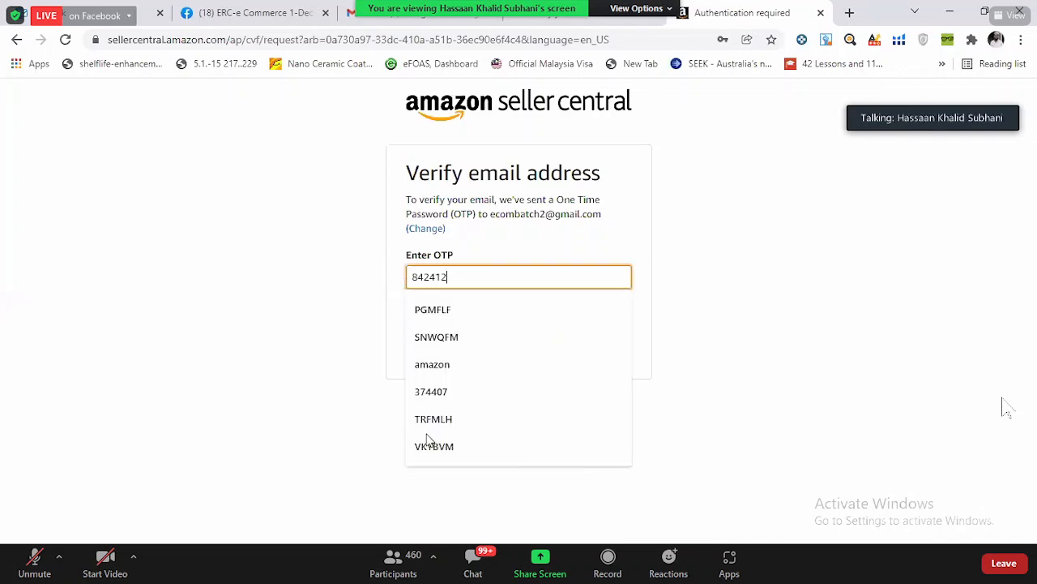
key("Return")
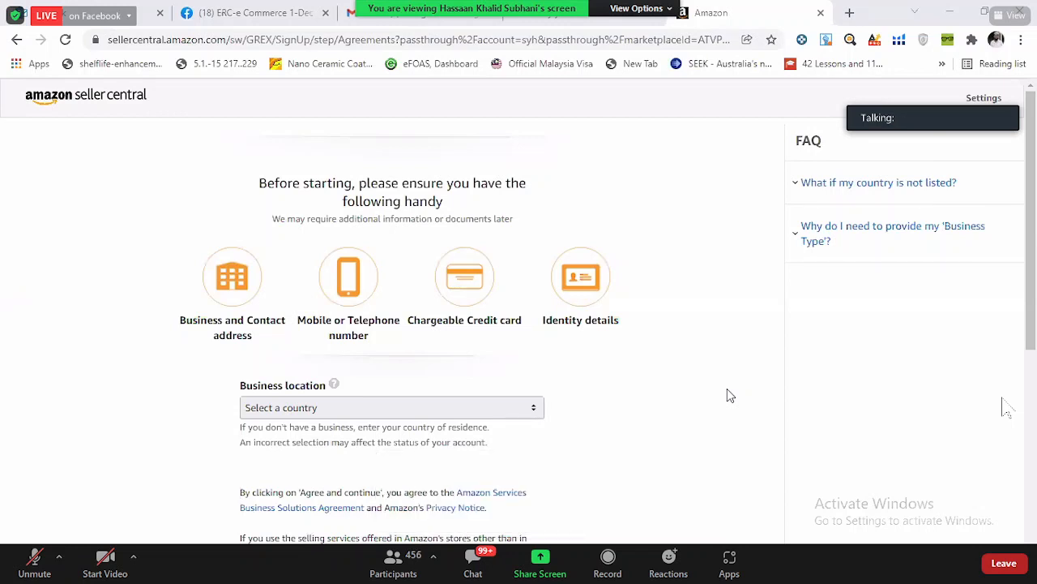
- Examine the required documents, business location field and agreement terms on the first page of the seller registration
key("super+shift+s")
left_click_drag(400, 274, 625, 346)
scroll(86, 338, "down", 2)
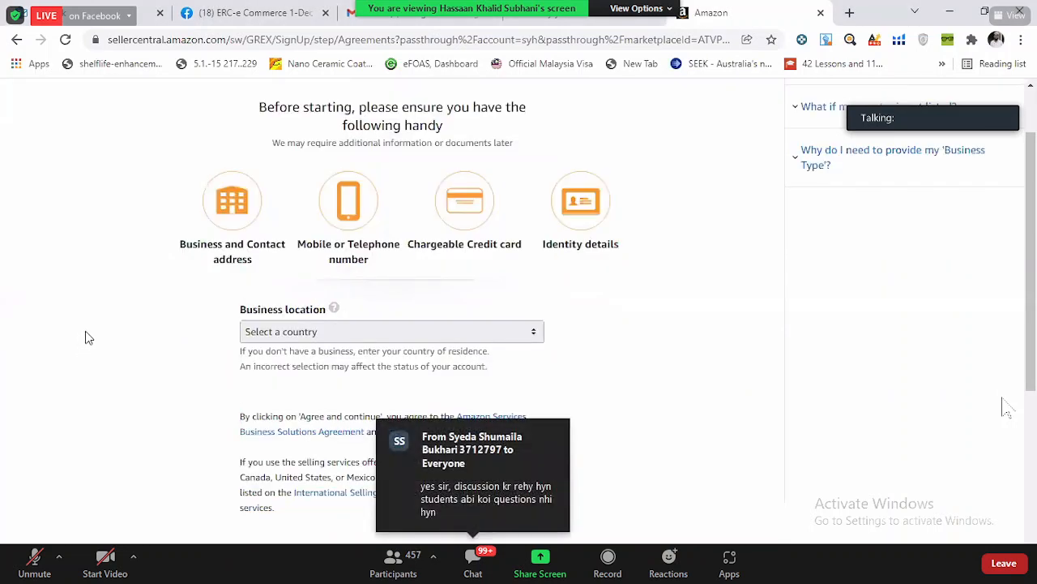
scroll(615, 413, "down", 1)
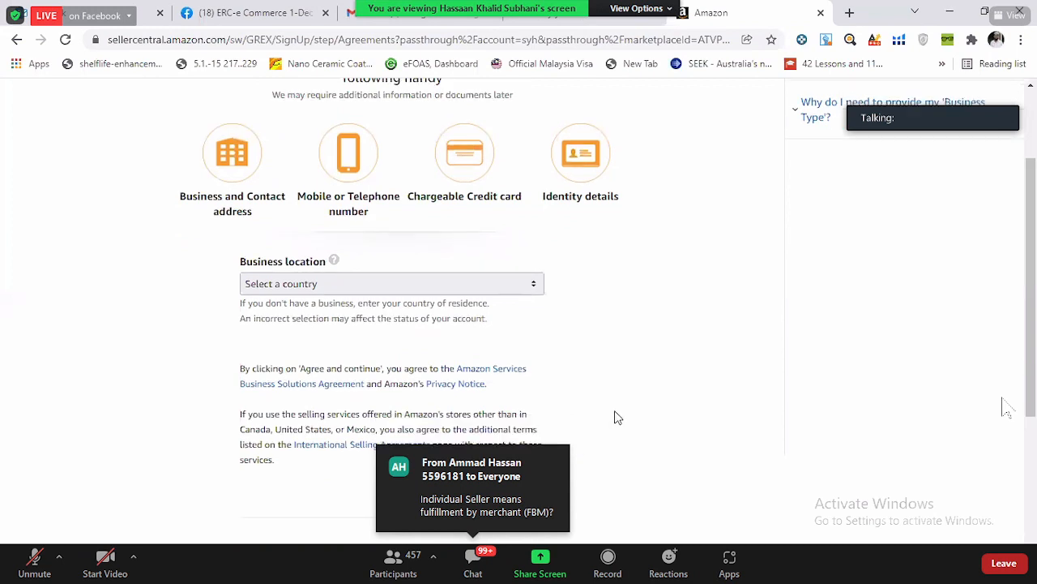
scroll(614, 417, "down", 1)
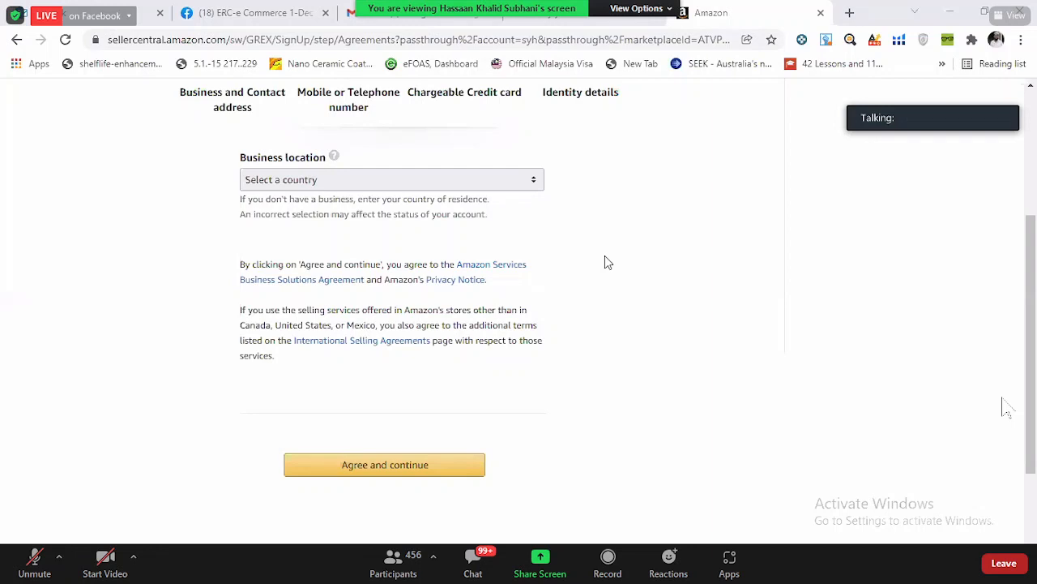
scroll(605, 259, "up", 2)
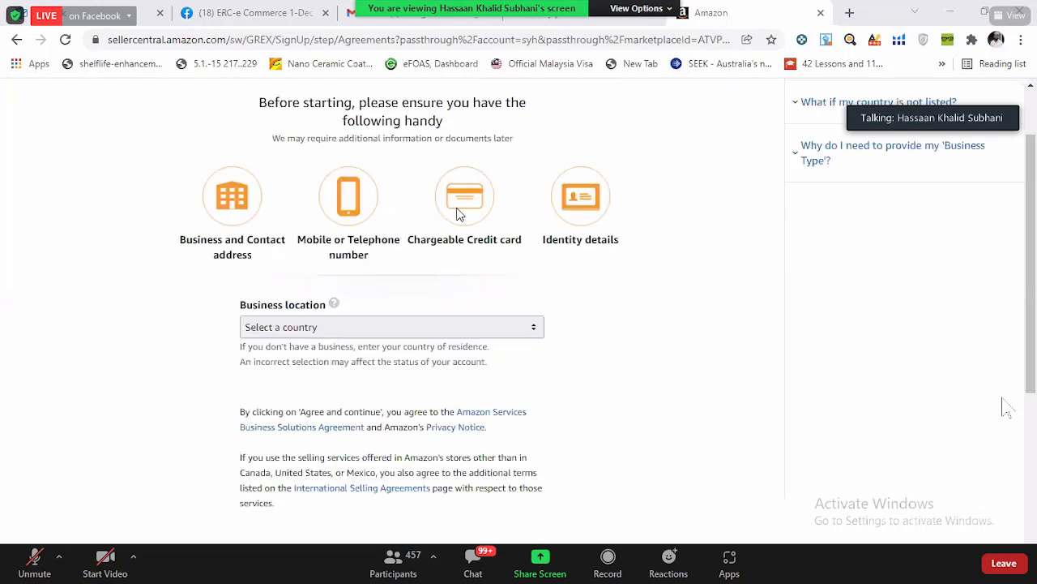
scroll(457, 213, "down", 1)
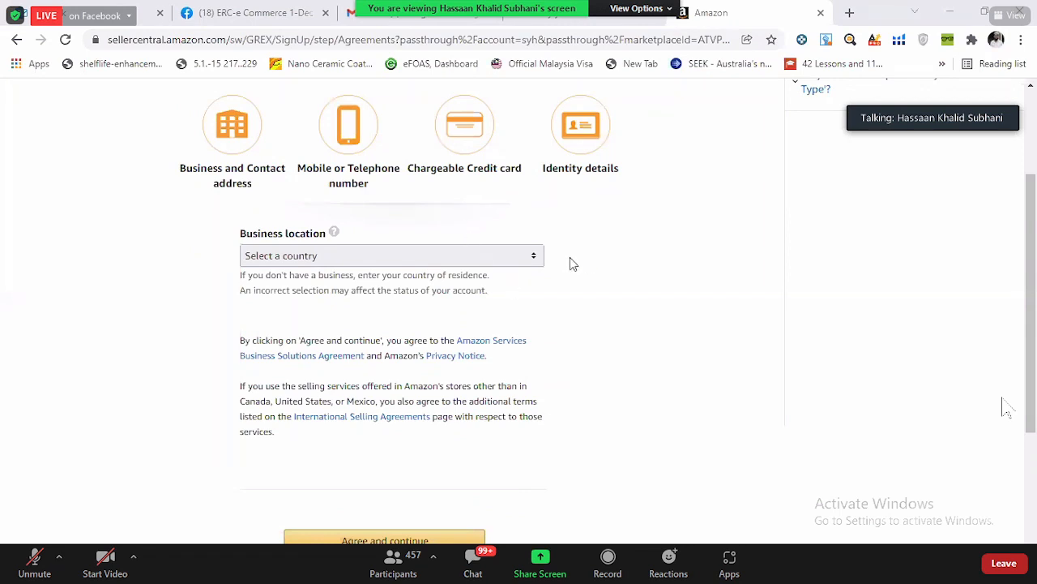
- Choose the business location for the seller registration and set the country of citizenship to Pakistan in the personal information form
left_click(482, 258)
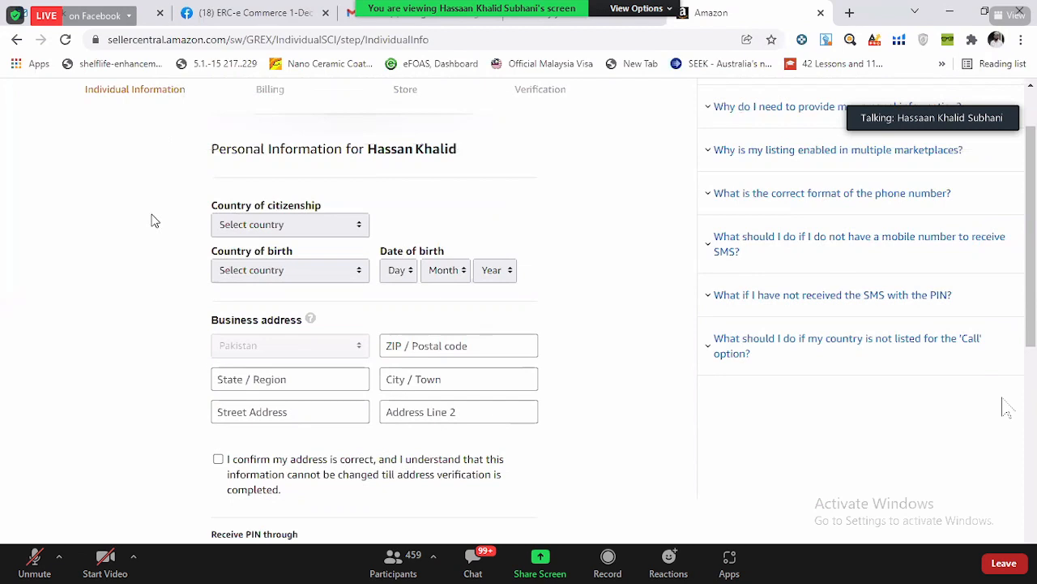
left_click(284, 230)
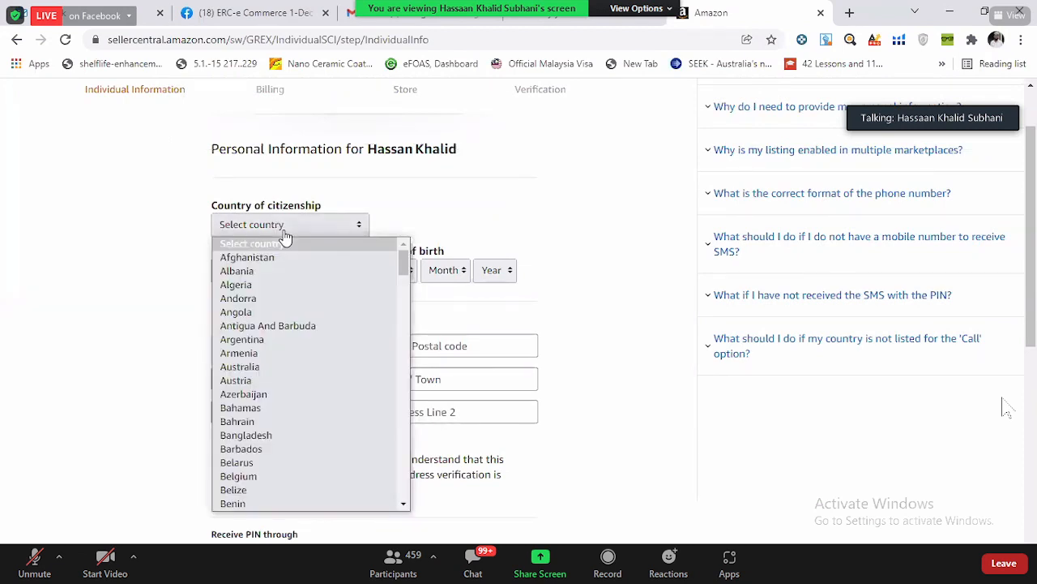
key("p")
scroll(279, 340, "up", 1)
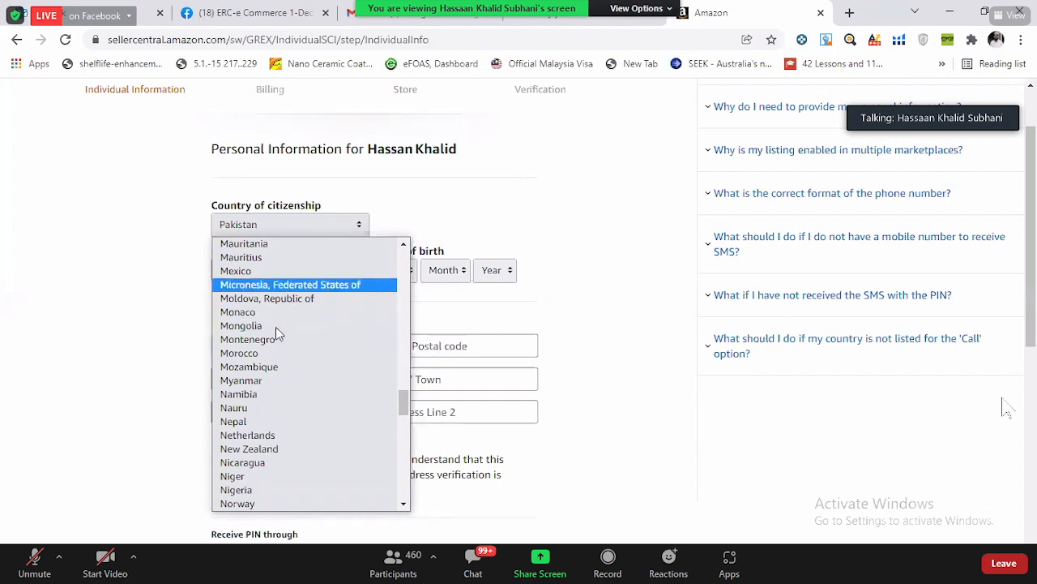
scroll(276, 328, "down", 6)
scroll(276, 335, "up", 6)
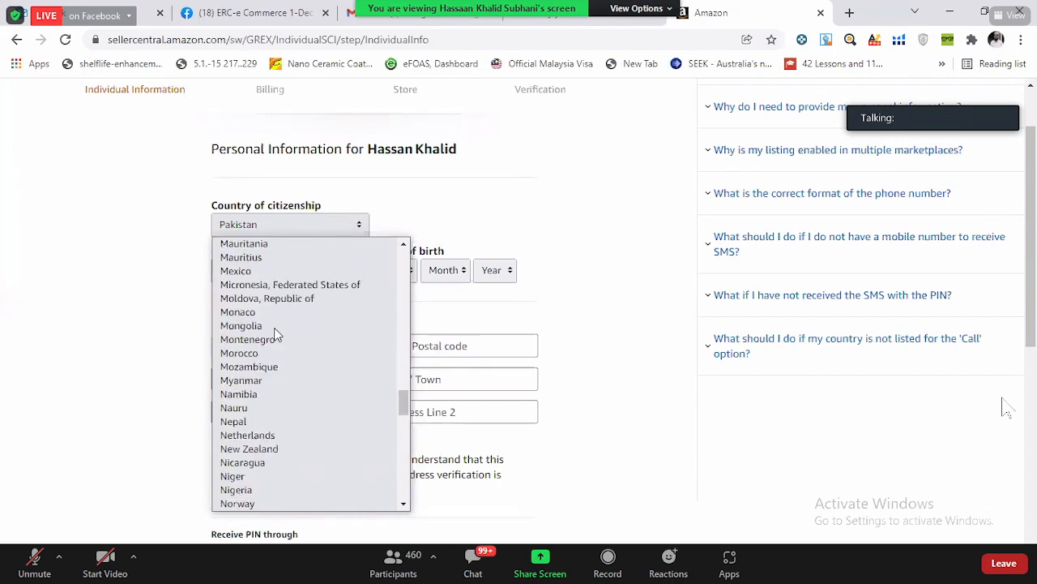
left_click_drag(195, 308, 11, 242)
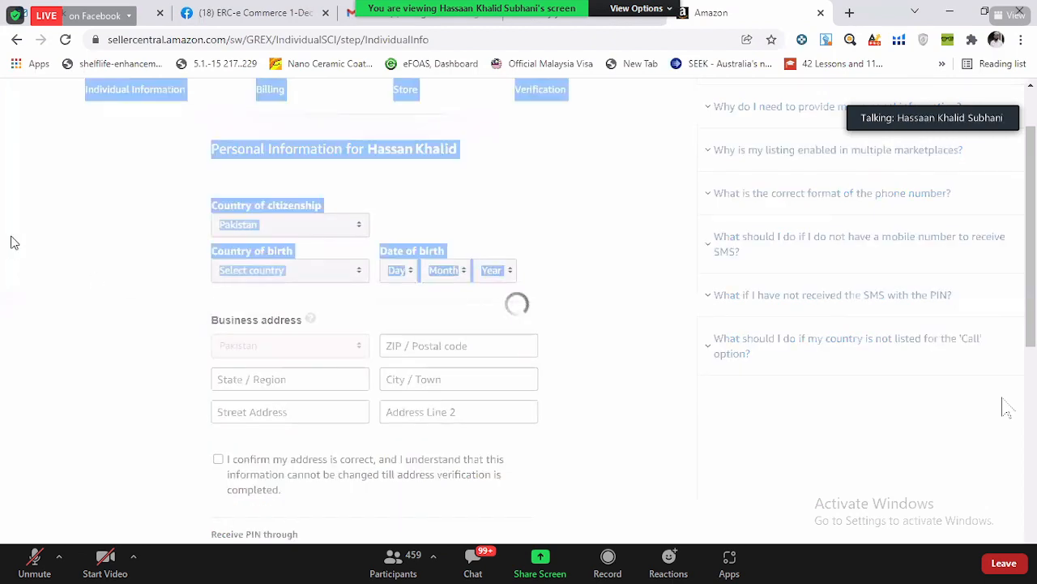
scroll(83, 250, "down", 1)
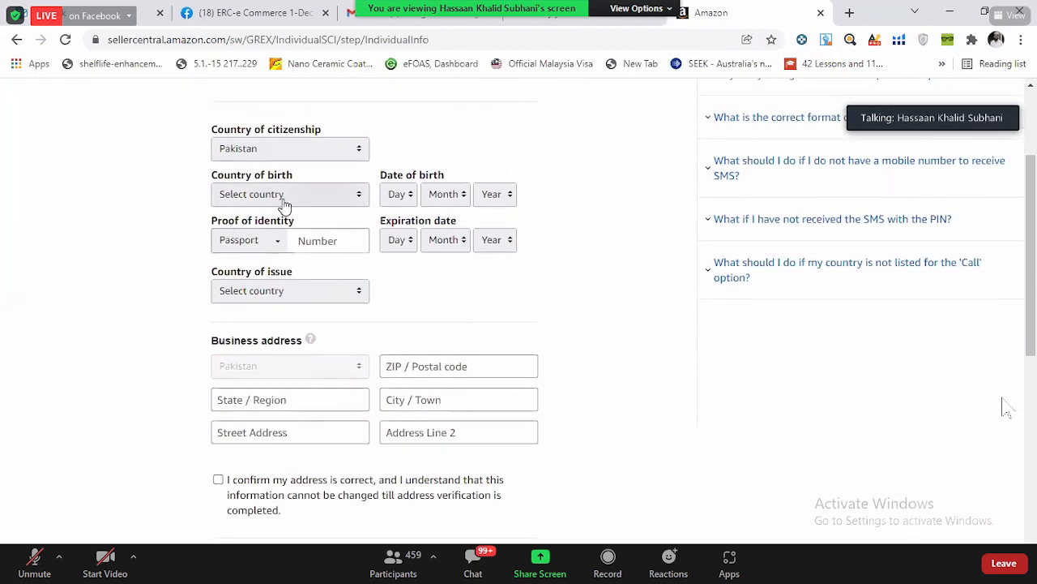
- Set the country of birth to Pakistan in the personal information form
left_click(285, 202)
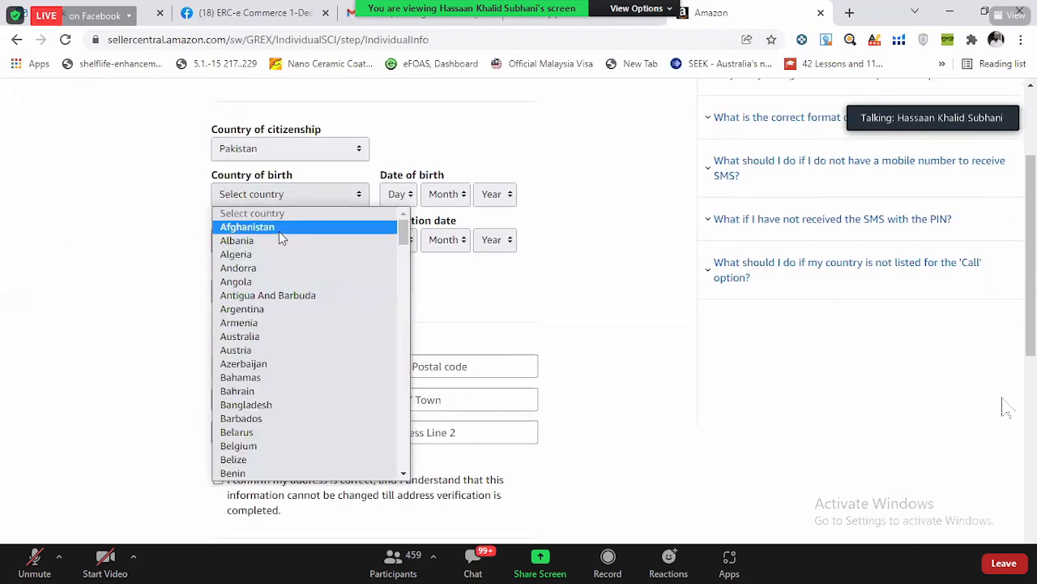
key("p")
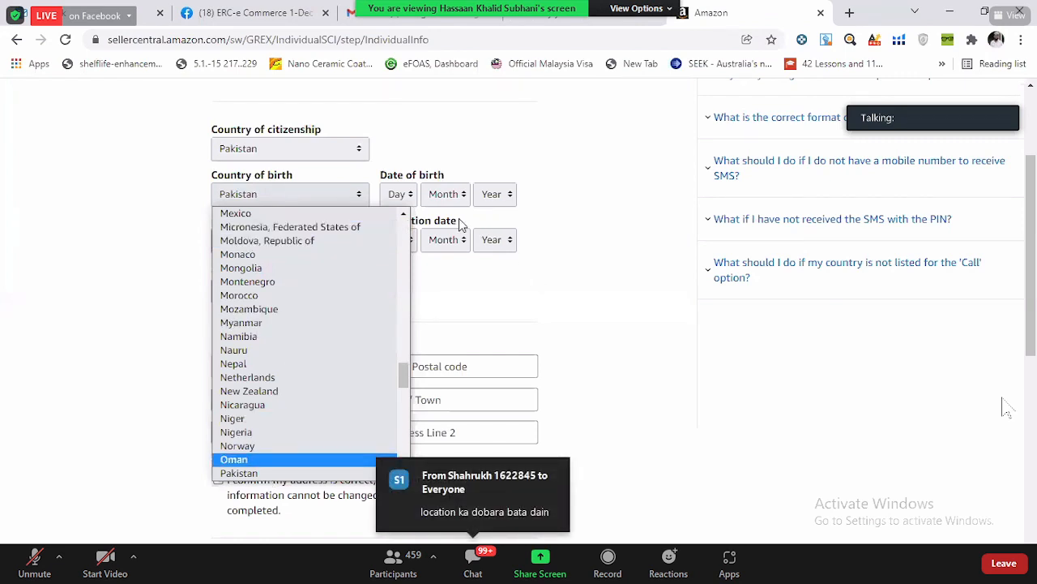
left_click(268, 474)
- Fill in the day, month and year of the seller's date of birth
left_click(399, 201)
left_click(394, 227)
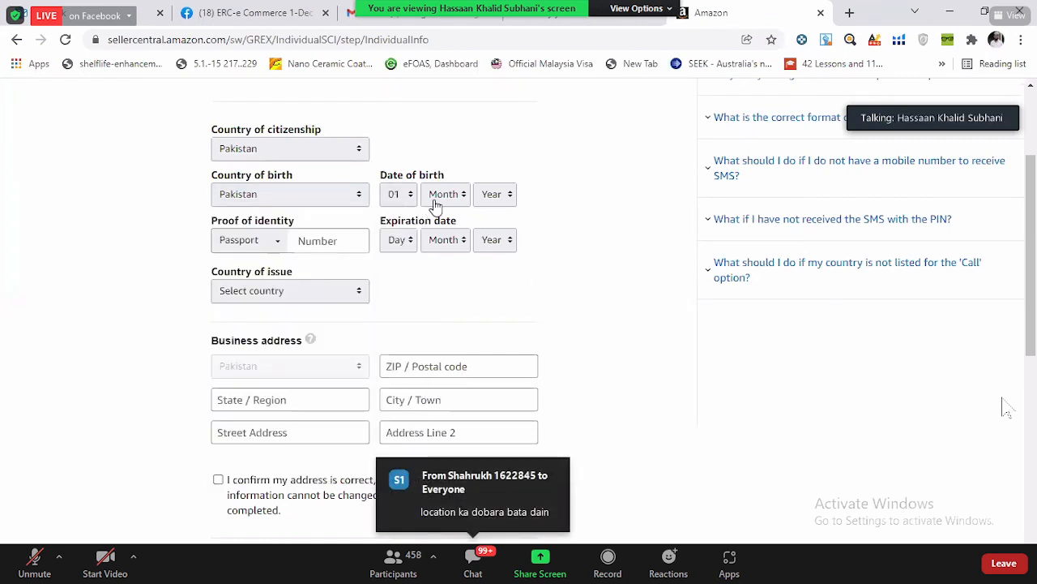
left_click(446, 194)
left_click(442, 224)
left_click(503, 202)
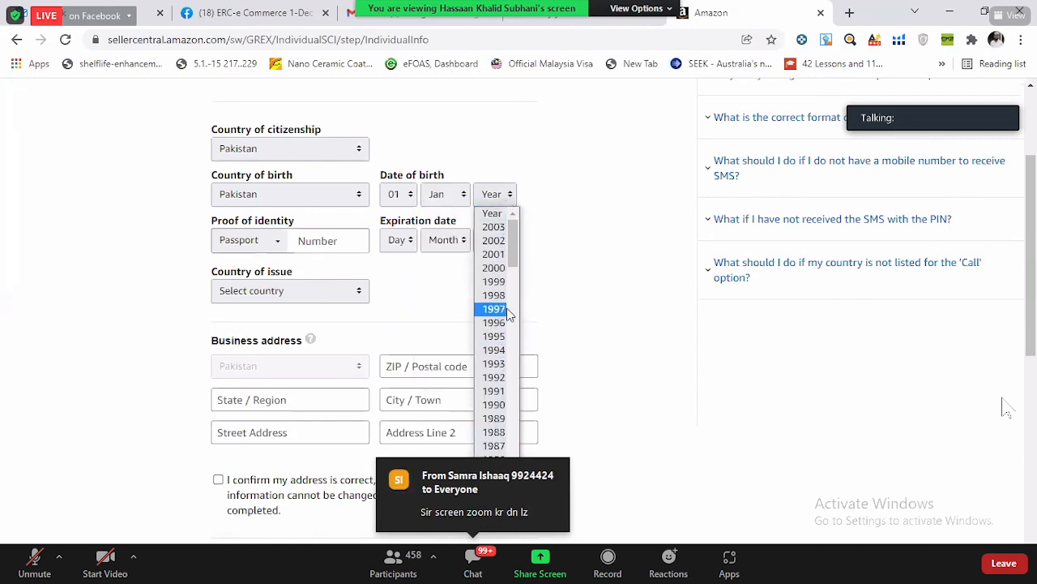
scroll(494, 324, "down", 5)
left_click(586, 248)
left_click(484, 202)
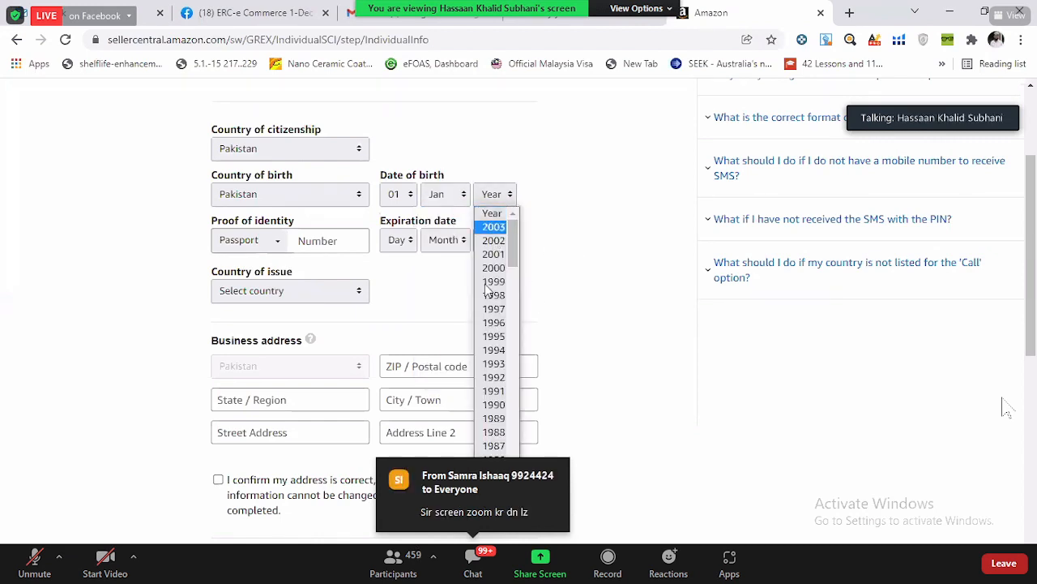
left_click(491, 281)
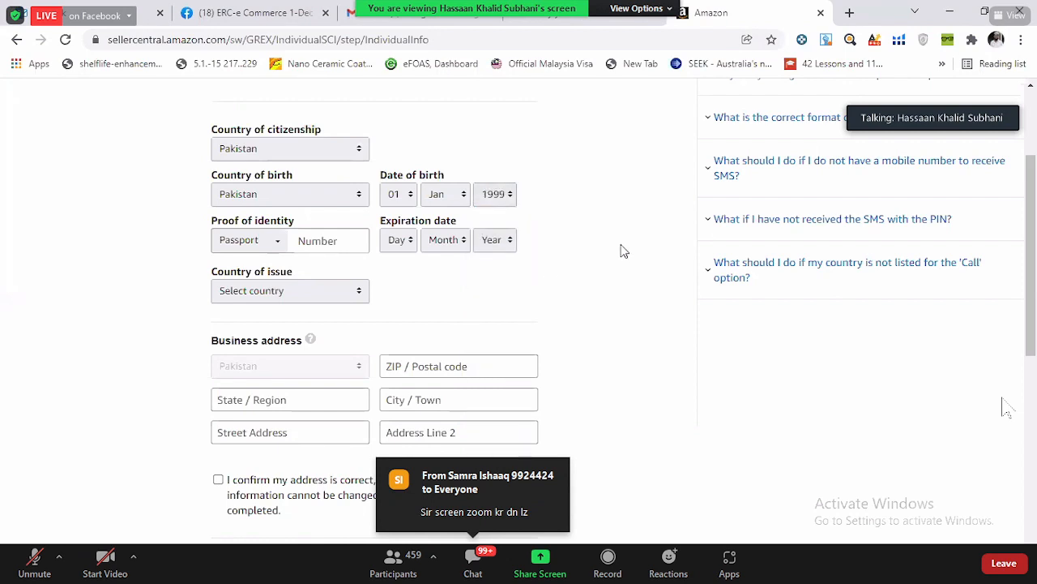
- Choose National ID as the proof of identity and enter the national ID number
left_click(251, 243)
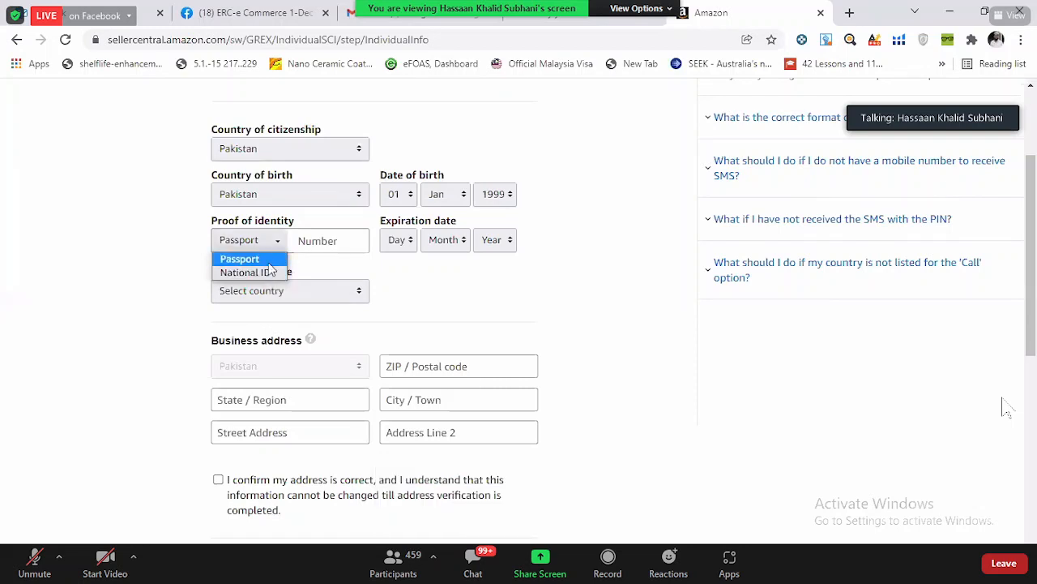
left_click(261, 276)
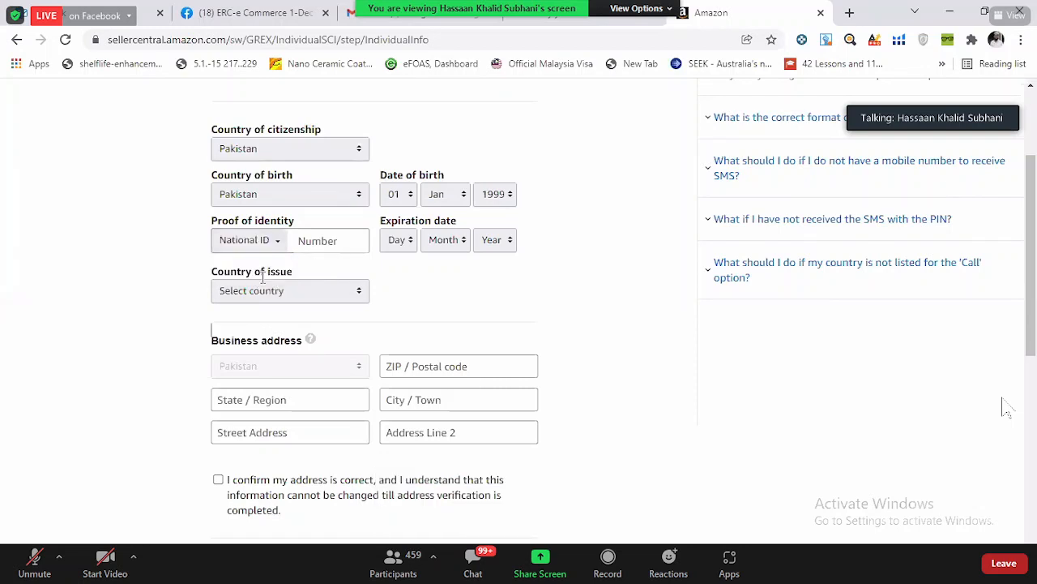
left_click(318, 240)
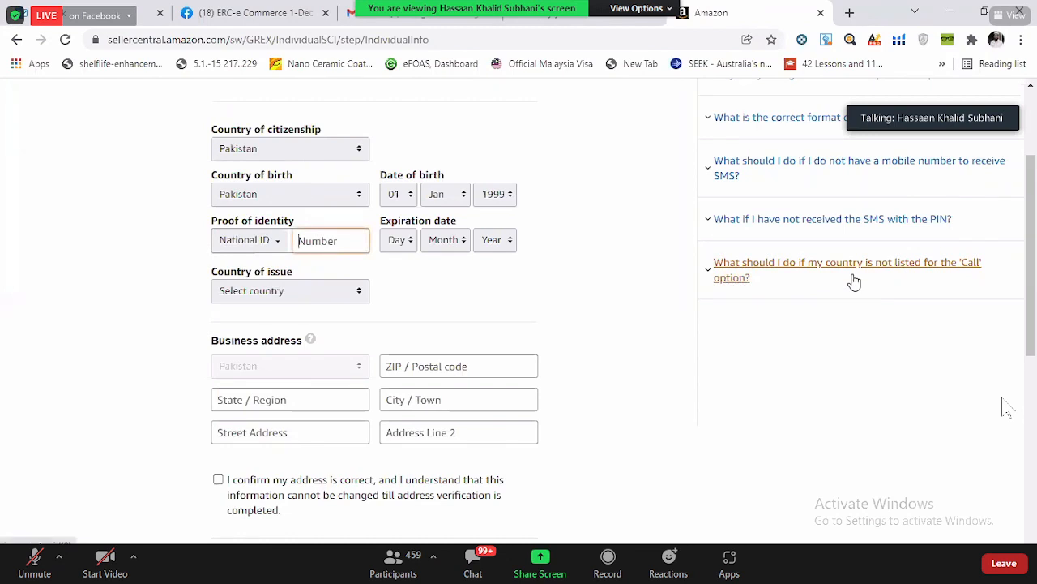
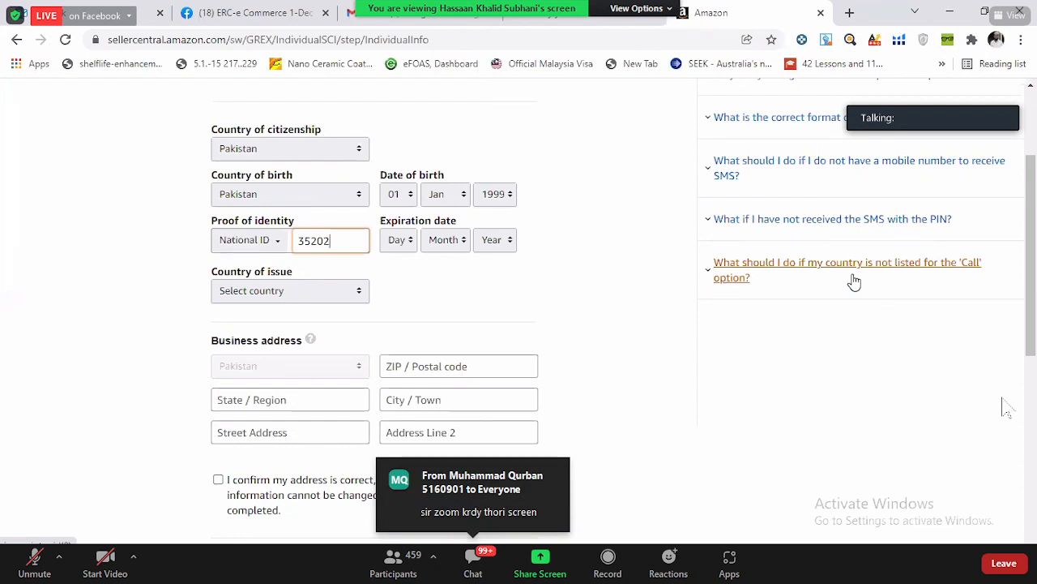
left_click(449, 285)
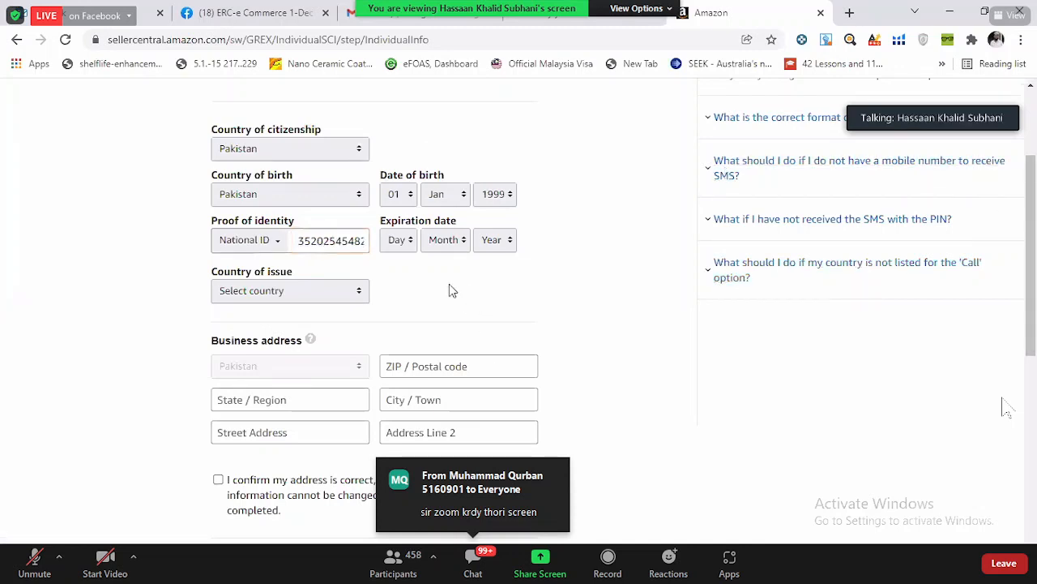
- Set the identity document's expiration date to 01 Jan 2027
left_click(399, 239)
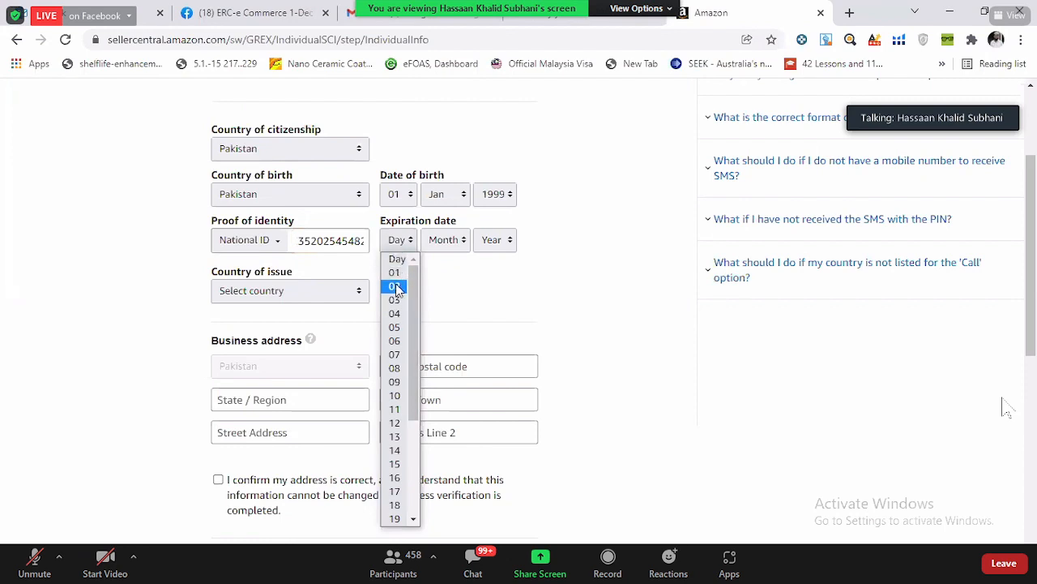
left_click(395, 273)
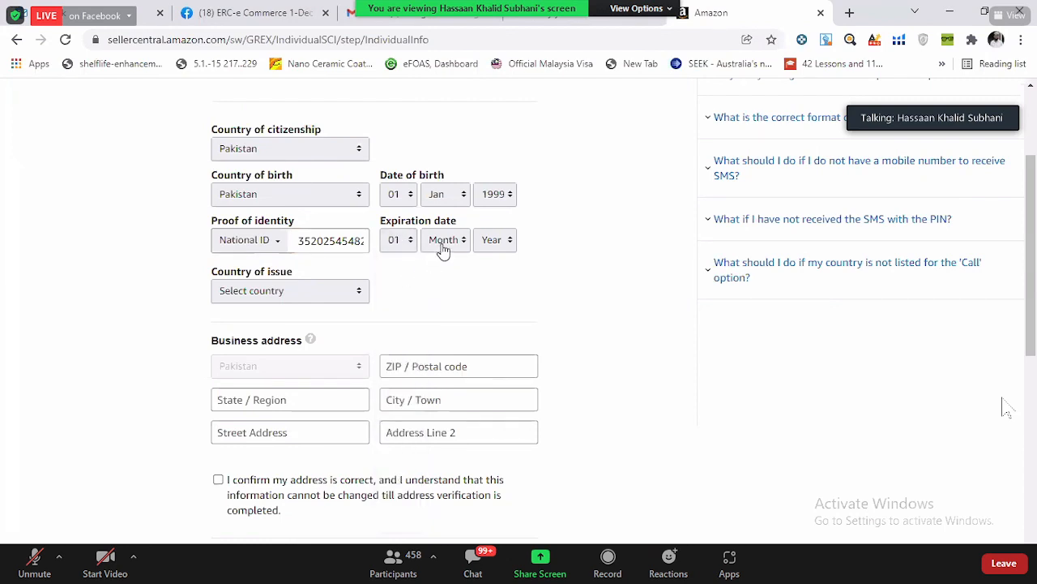
left_click(442, 250)
left_click(441, 272)
left_click(491, 240)
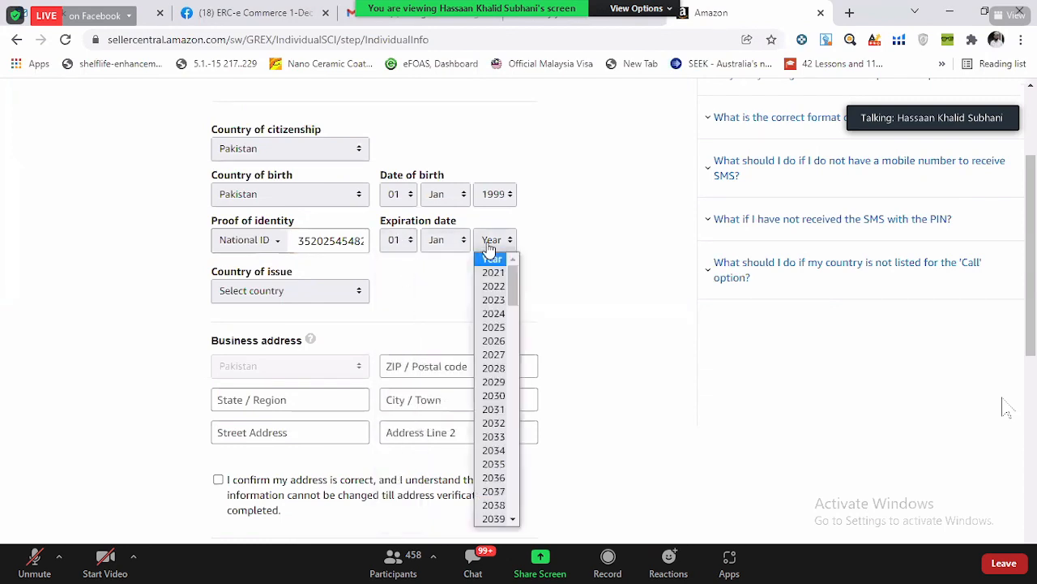
left_click(491, 355)
- Set the identity document's country of issue to Pakistan
scroll(228, 288, "down", 2)
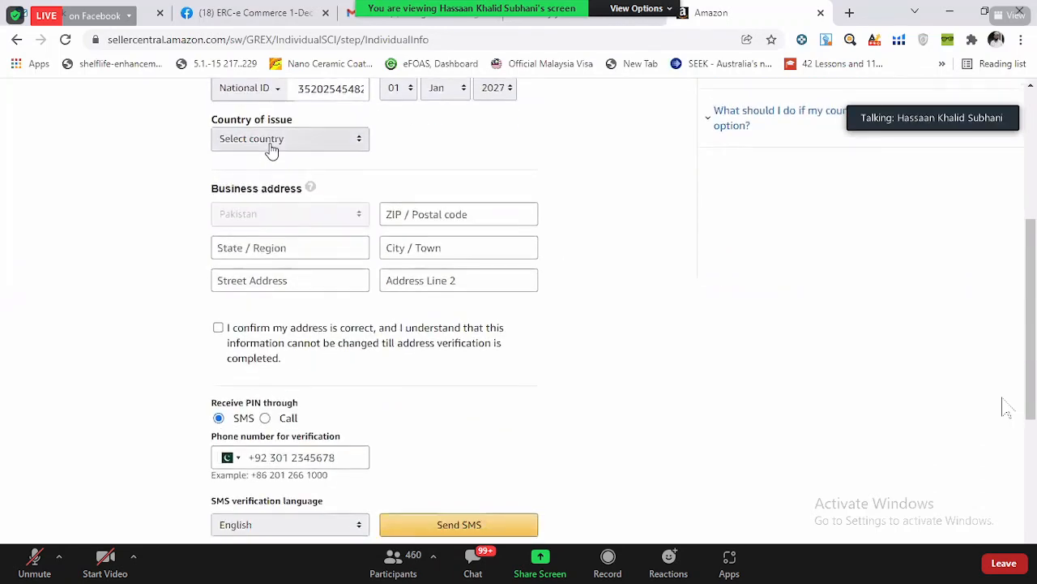
left_click(272, 140)
key("p")
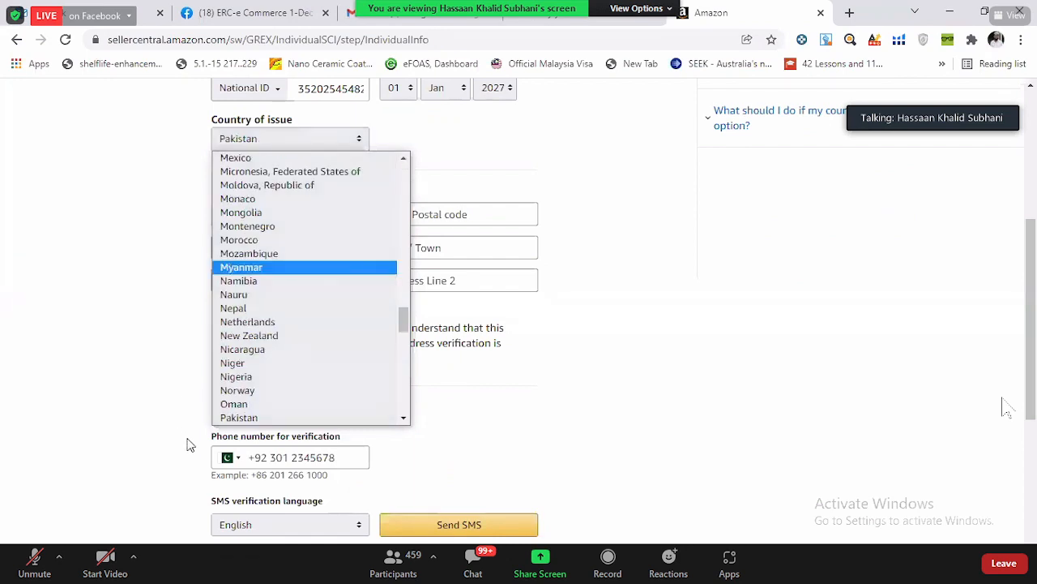
scroll(247, 391, "down", 1)
left_click(243, 391)
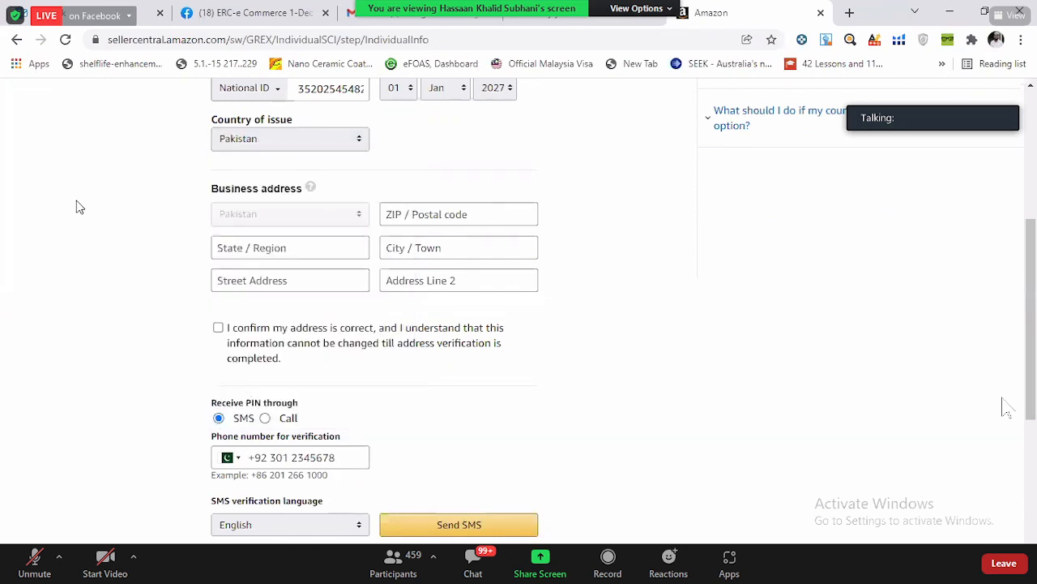
- Fill in the business address from a saved autofill entry, confirm it is correct, and request the verification PIN by SMS
scroll(120, 295, "down", 1)
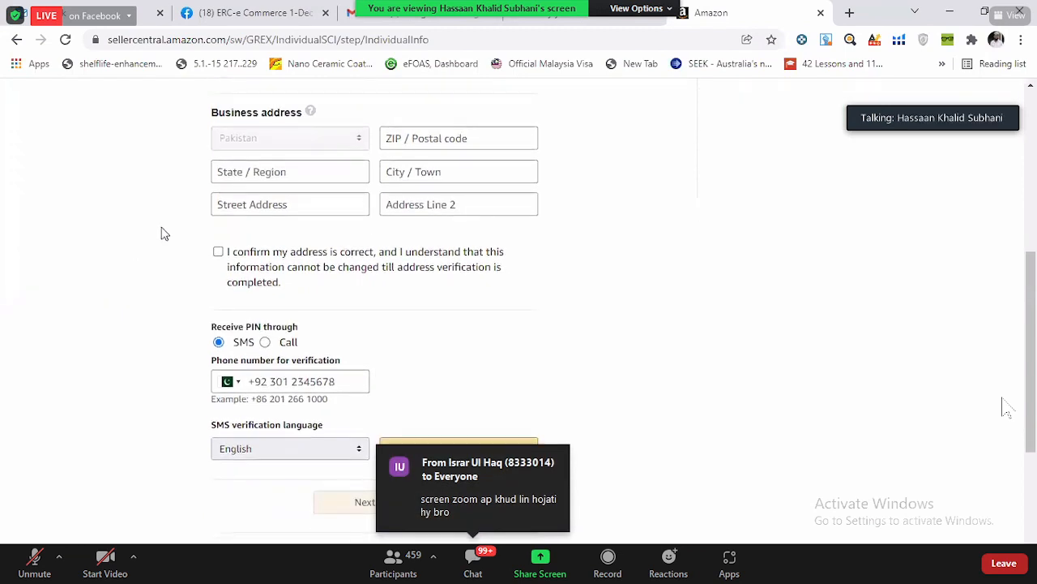
left_click(514, 138)
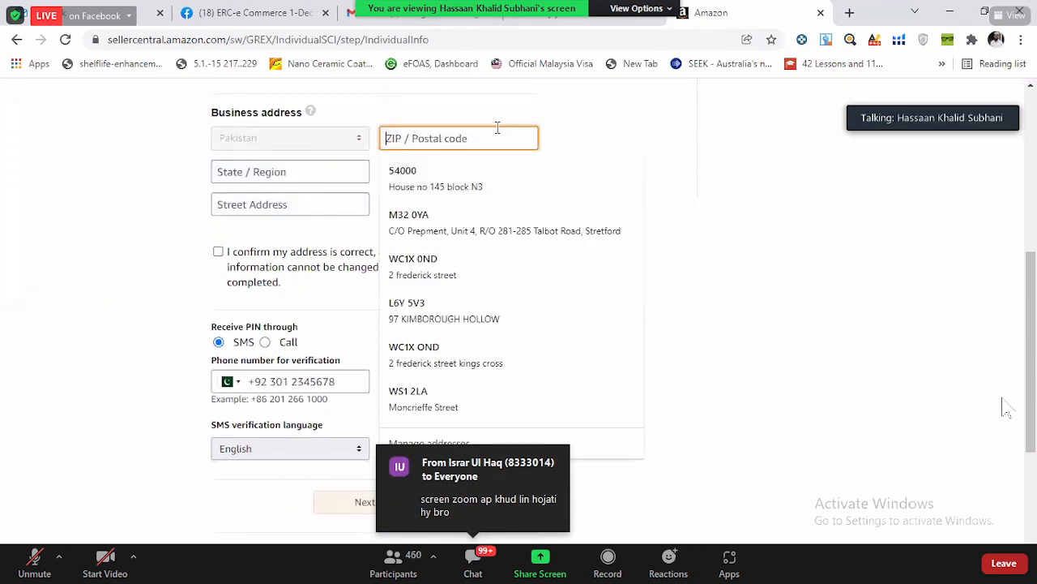
left_click(495, 174)
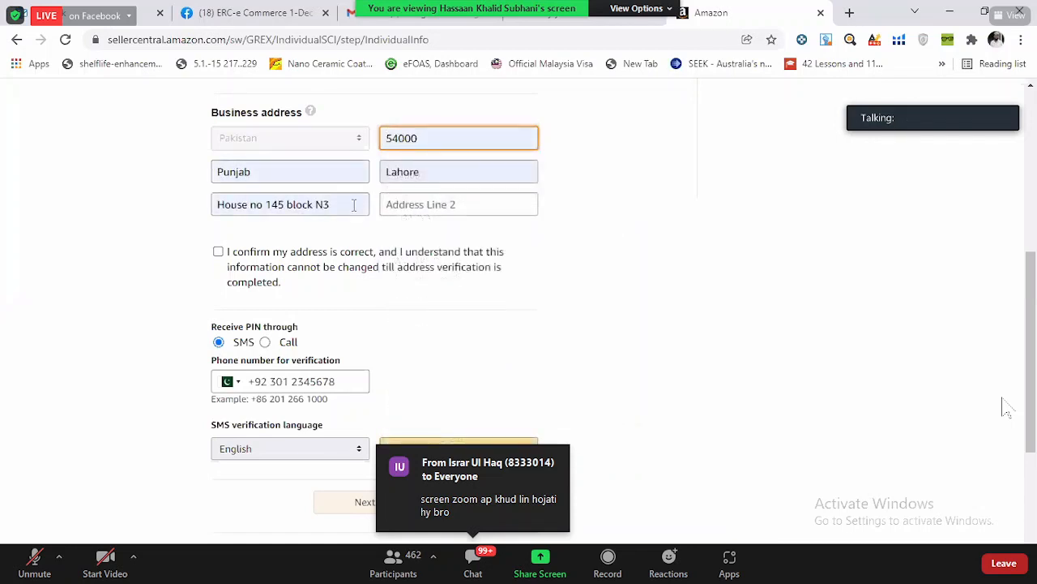
left_click(354, 205)
left_click(94, 197)
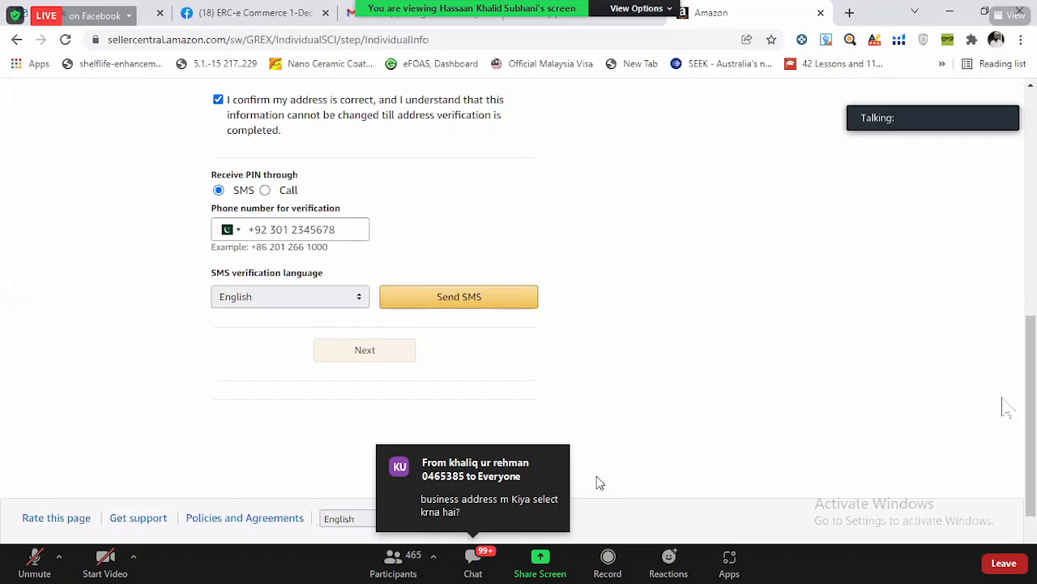
left_click(398, 304)
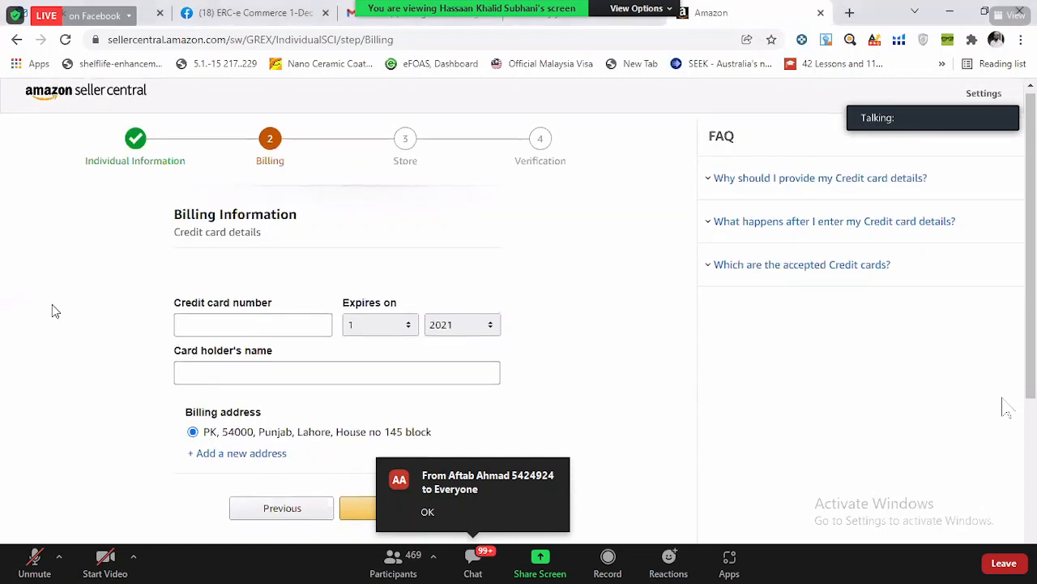
- Examine the billing page's credit card fields, saved card suggestions, card holder's name and billing address
scroll(52, 304, "down", 2)
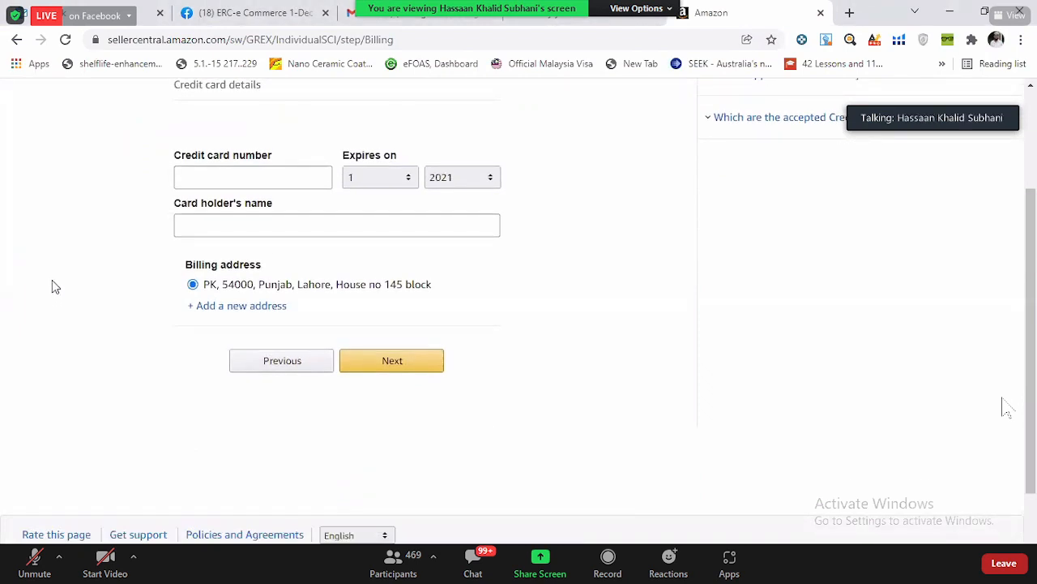
scroll(54, 285, "up", 2)
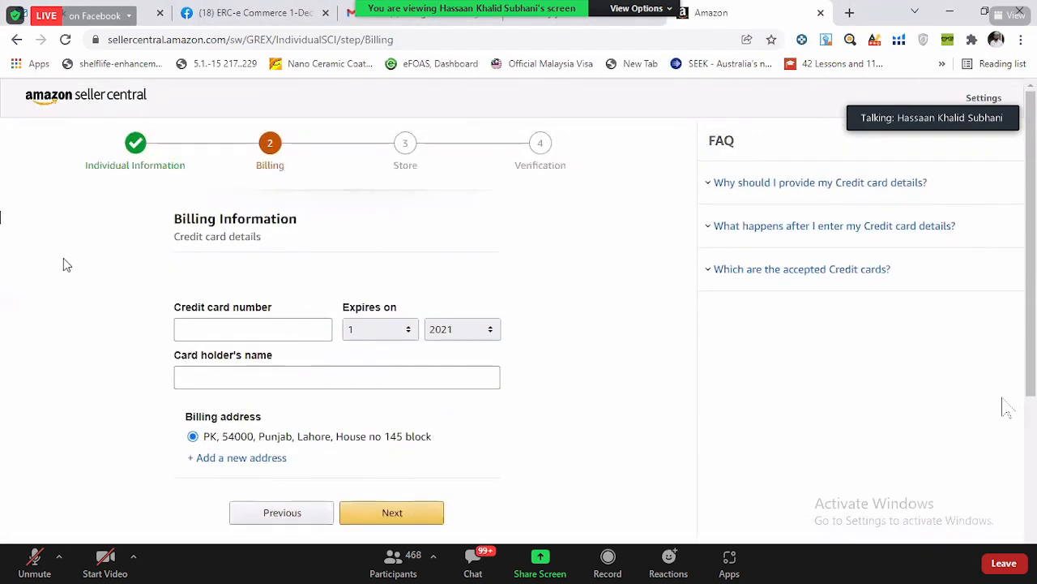
scroll(63, 257, "down", 2)
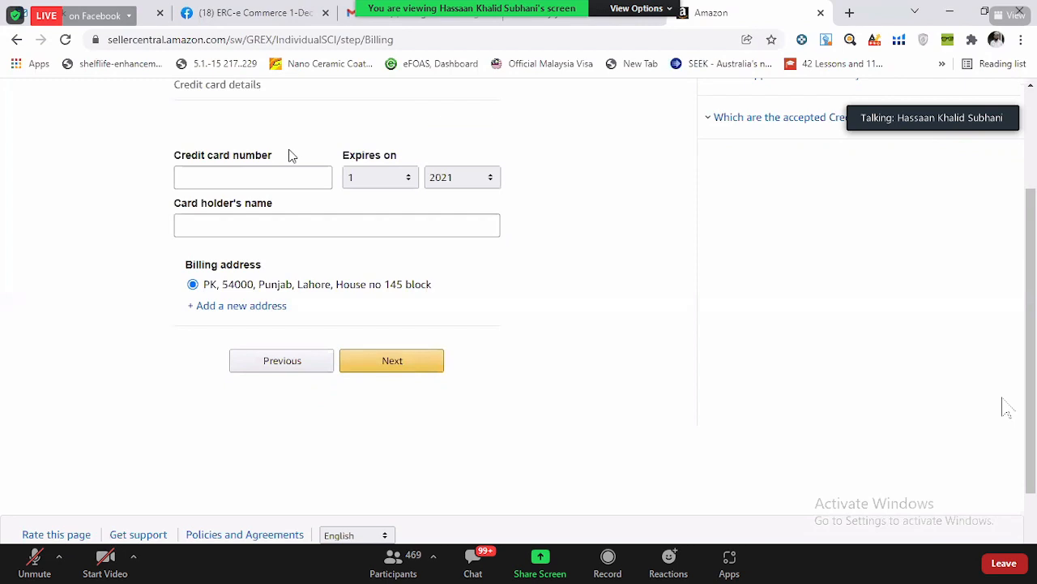
left_click(305, 177)
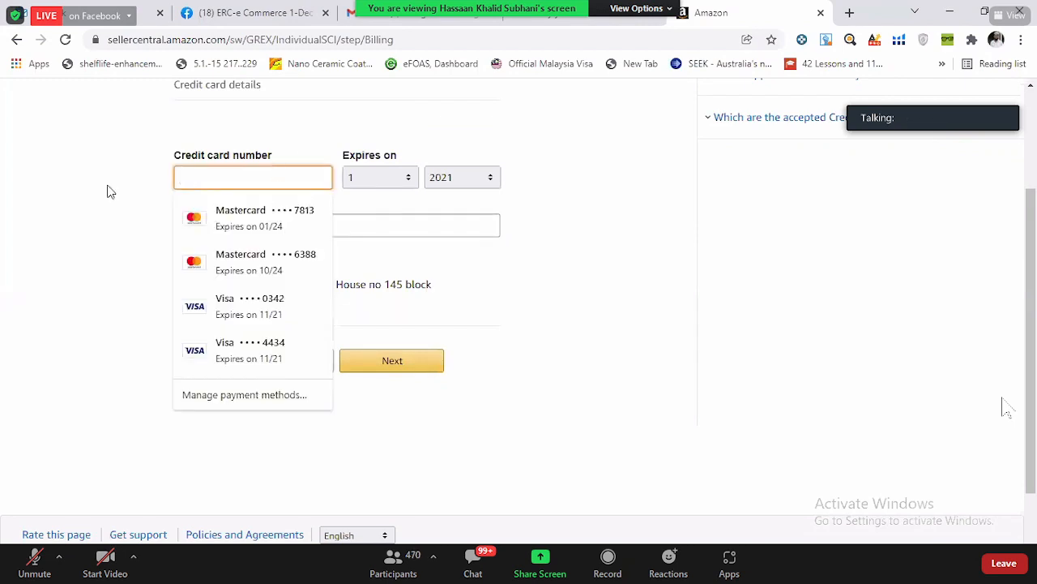
left_click(8, 188)
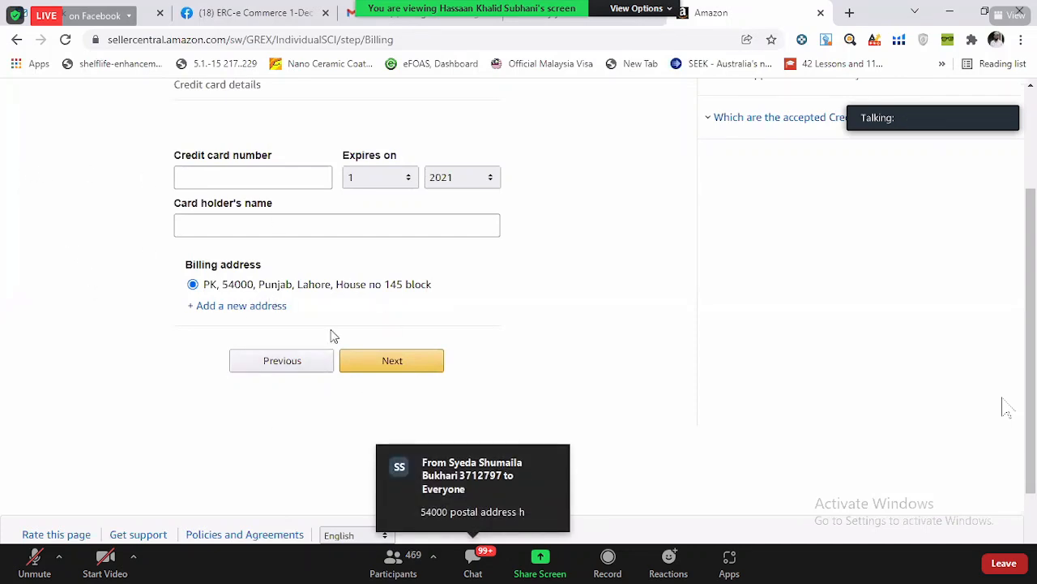
scroll(600, 222, "up", 3)
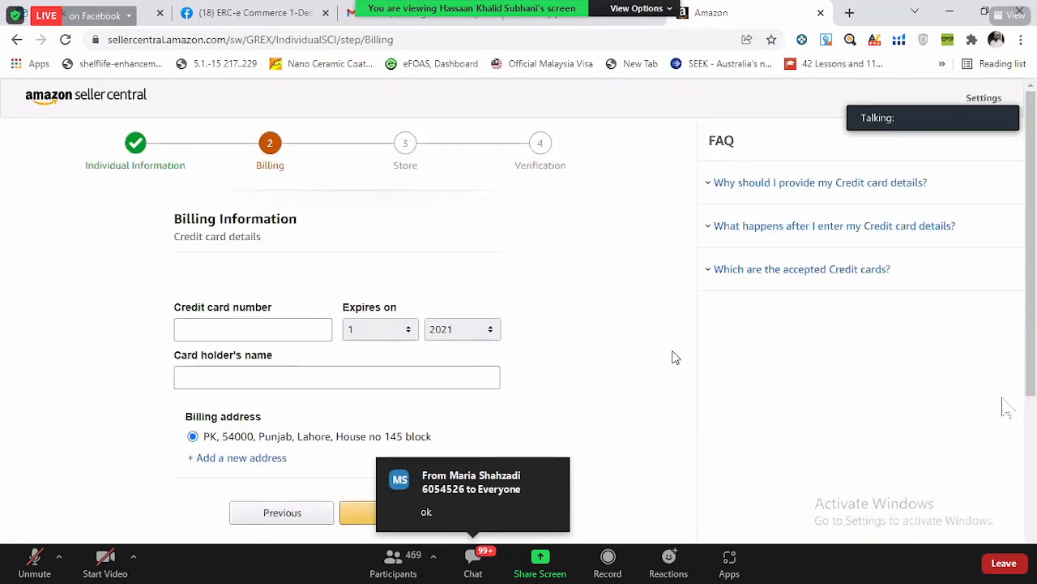
scroll(674, 357, "down", 2)
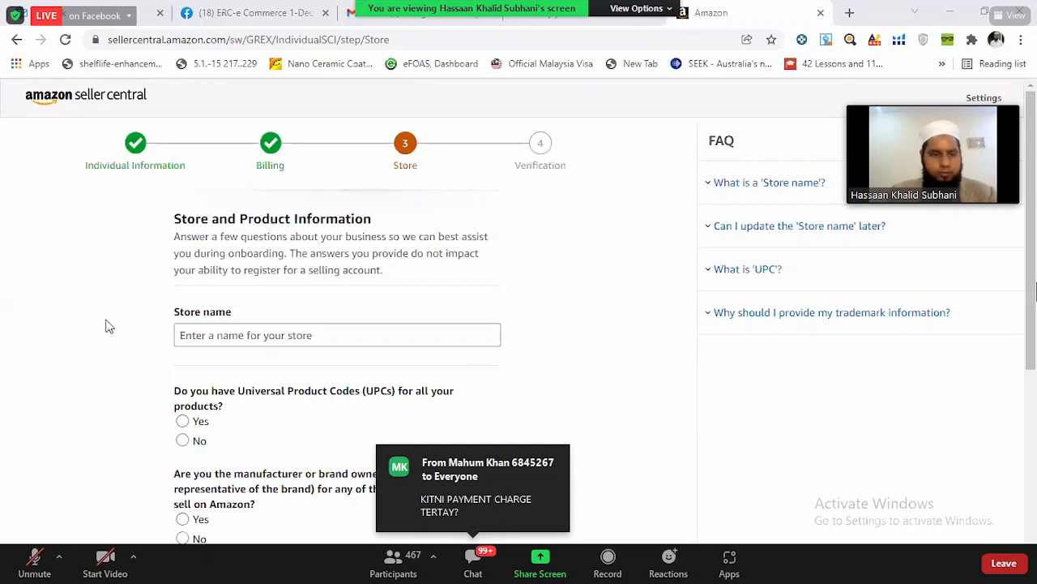
- Examine the Store and Product Information page's store name field, UPC question and brand ownership question
scroll(101, 297, "down", 3)
scroll(101, 308, "up", 3)
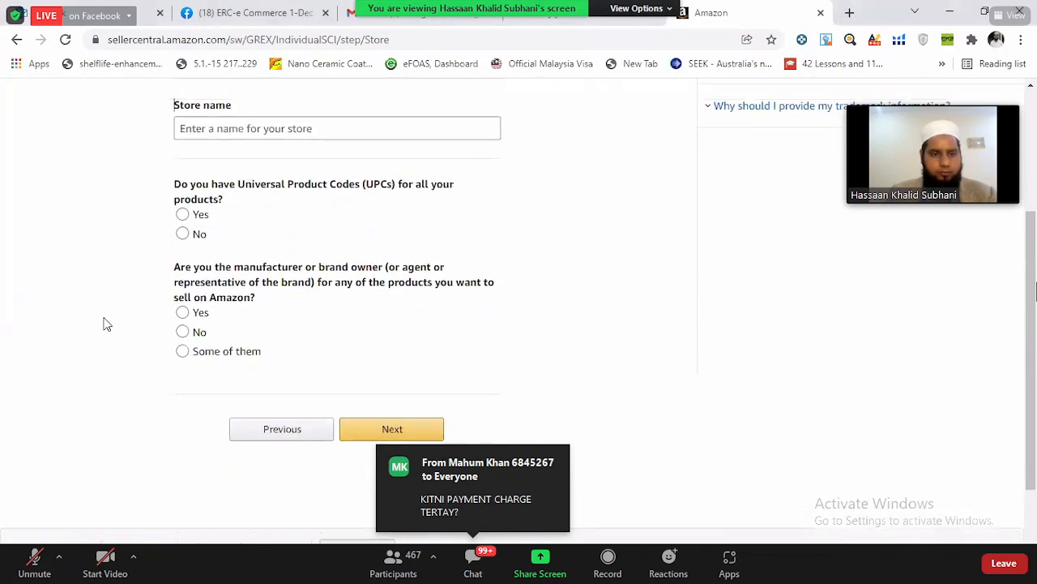
scroll(103, 322, "down", 2)
scroll(102, 324, "up", 1)
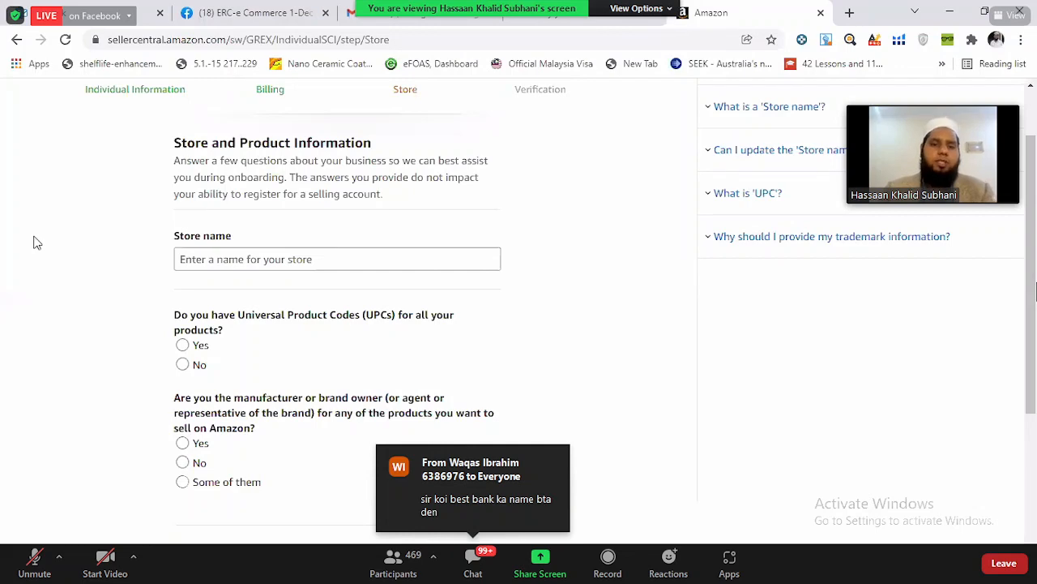
scroll(36, 242, "down", 2)
scroll(36, 242, "up", 2)
scroll(36, 242, "down", 1)
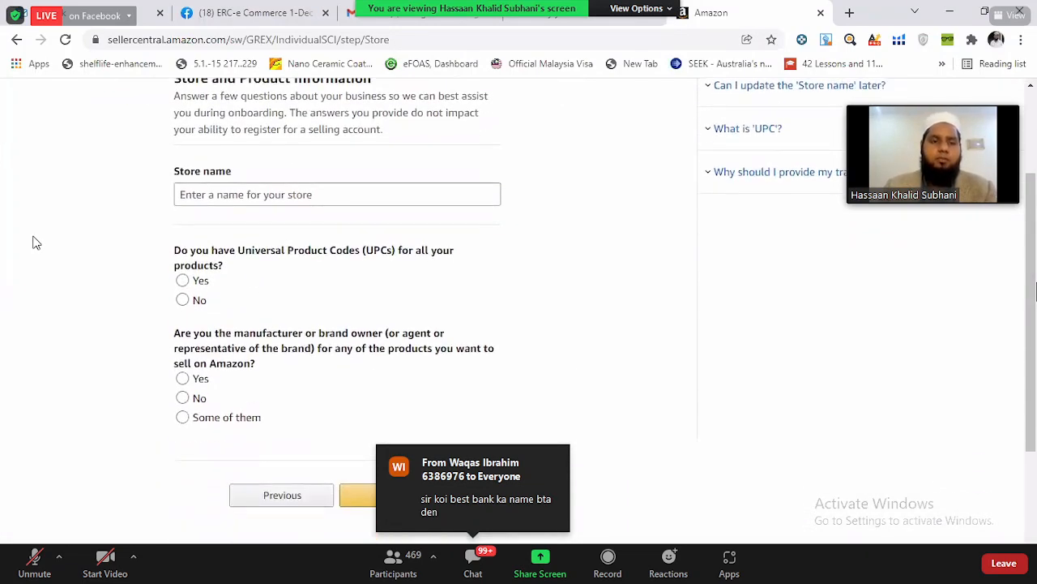
scroll(35, 242, "up", 1)
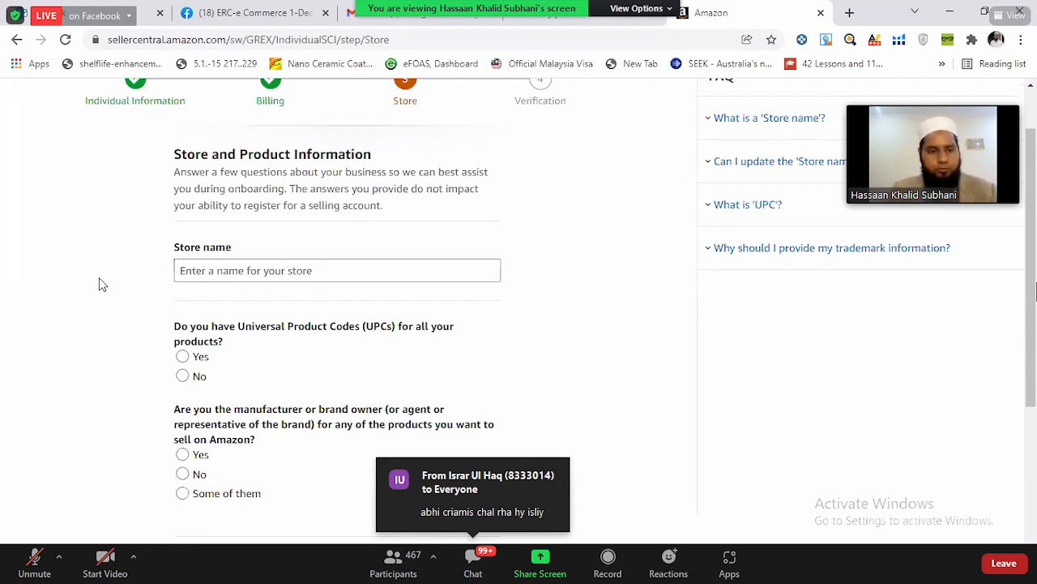
scroll(102, 284, "up", 1)
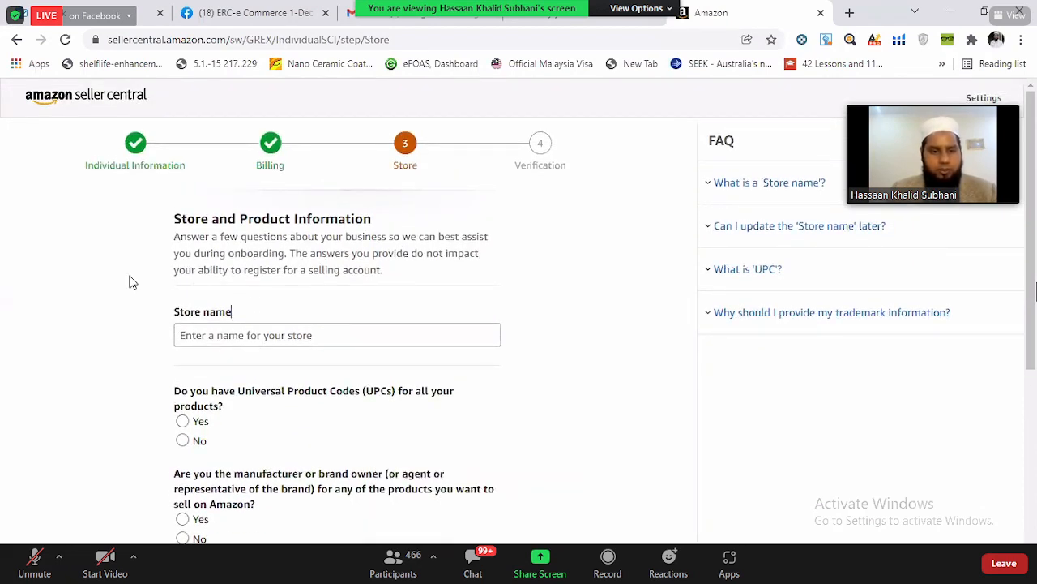
scroll(132, 282, "down", 1)
scroll(132, 282, "down", 1)
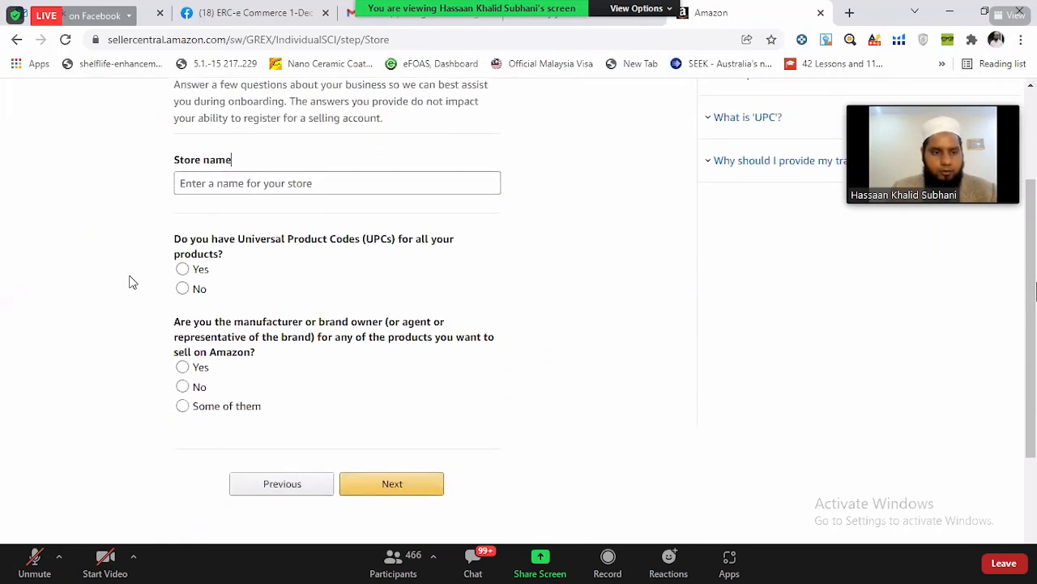
- Enter Ecom Batch 2 as the store name
left_click(256, 184)
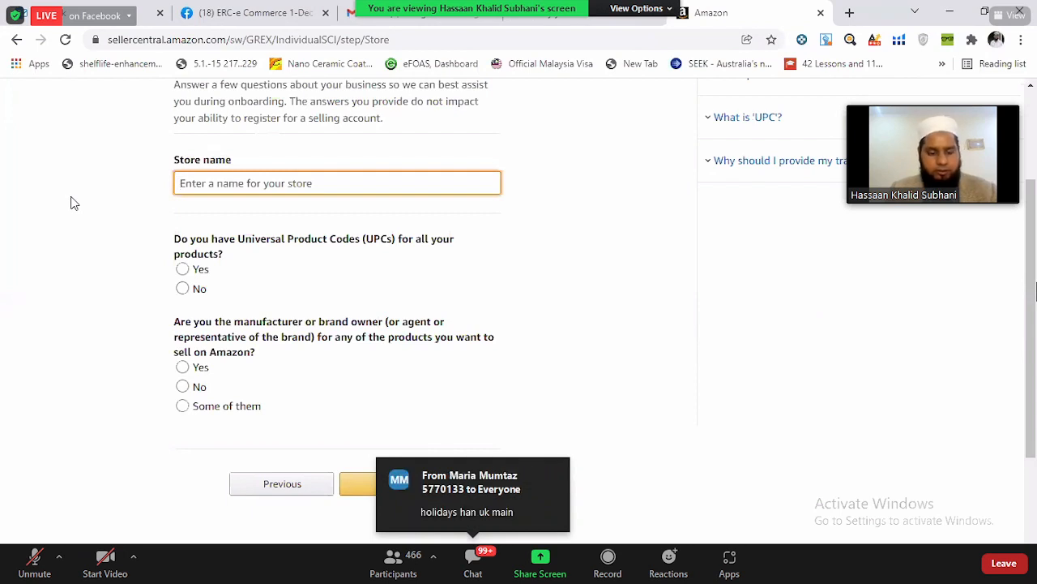
type("Ecom ")
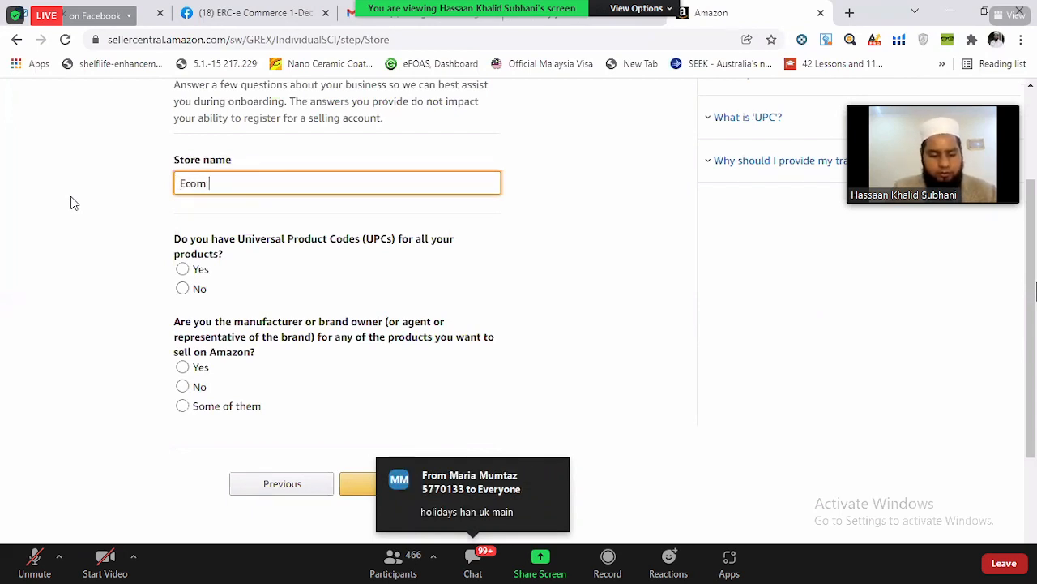
type("Batch 2")
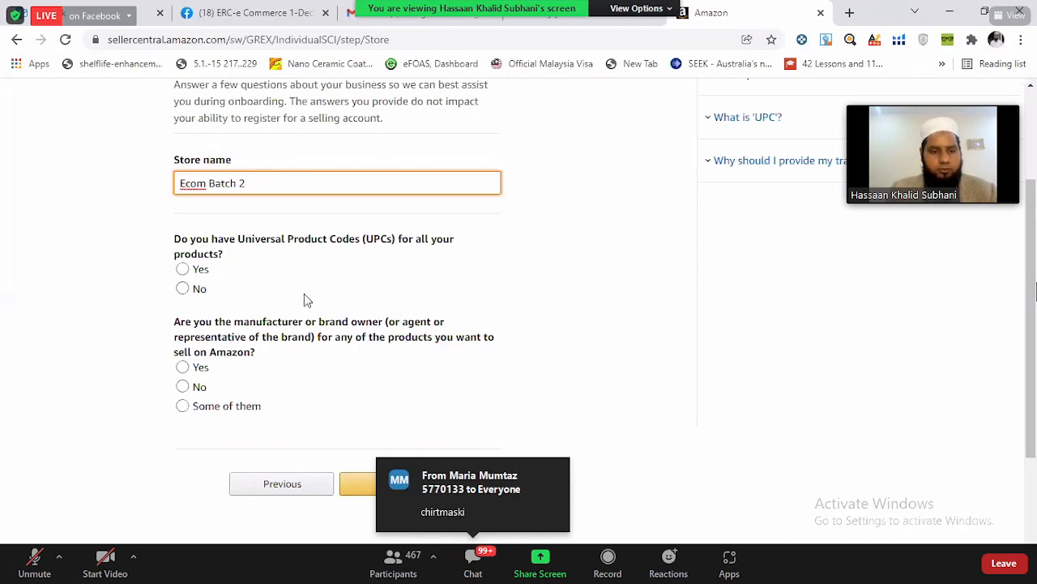
- Answer No to both the UPC and the manufacturer or brand owner questions, and continue to identity verification
scroll(157, 308, "down", 1)
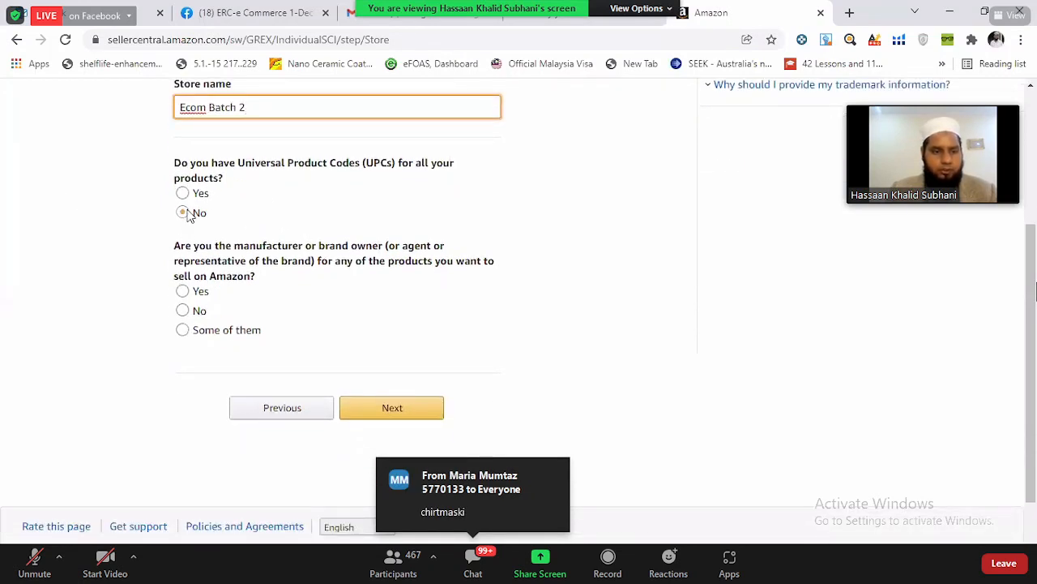
left_click(184, 212)
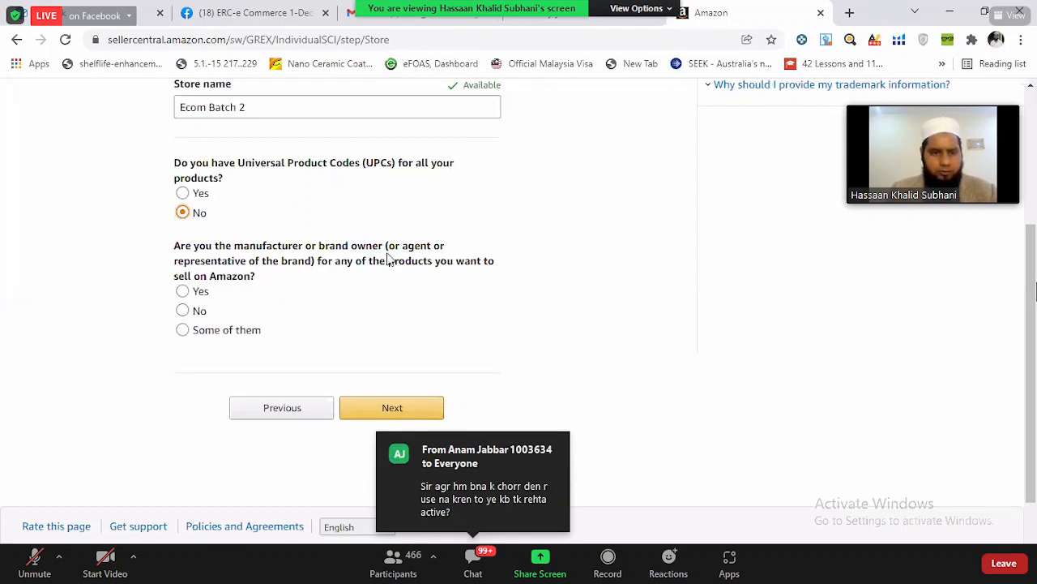
left_click(192, 315)
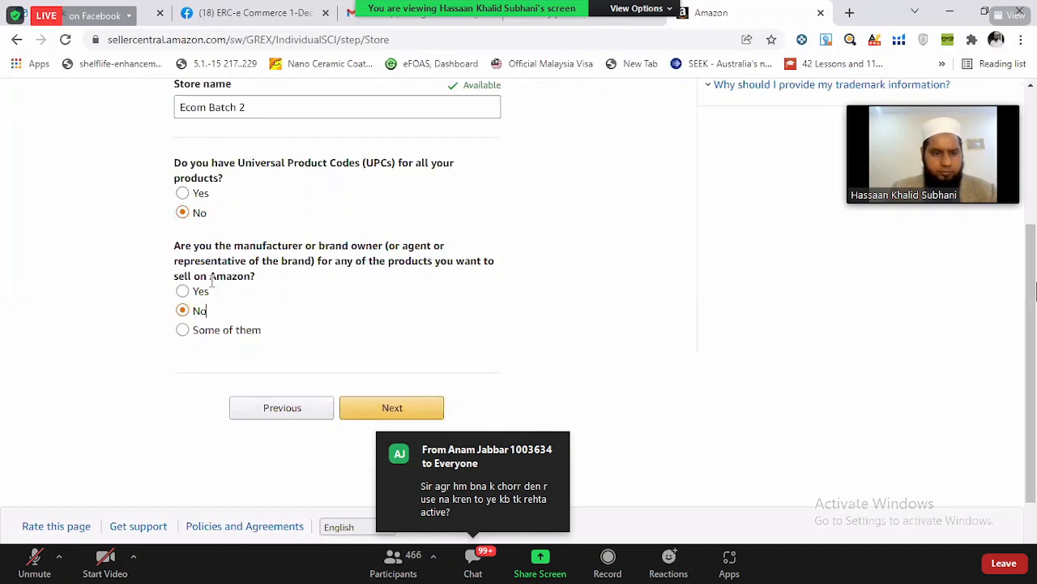
left_click(419, 409)
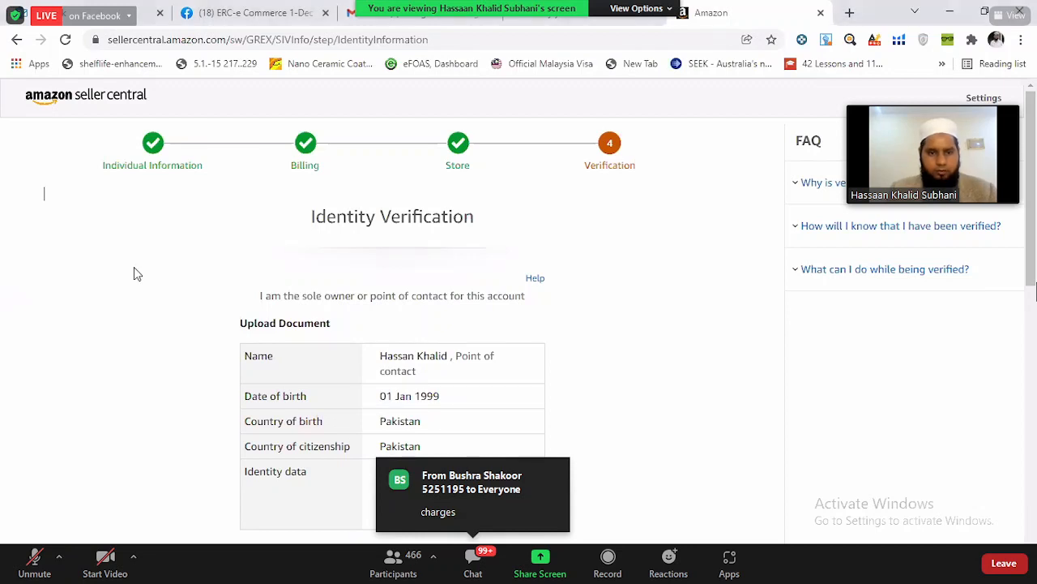
- Capture a screen snip of the Identity document section with its front and back side upload options
scroll(136, 274, "down", 1)
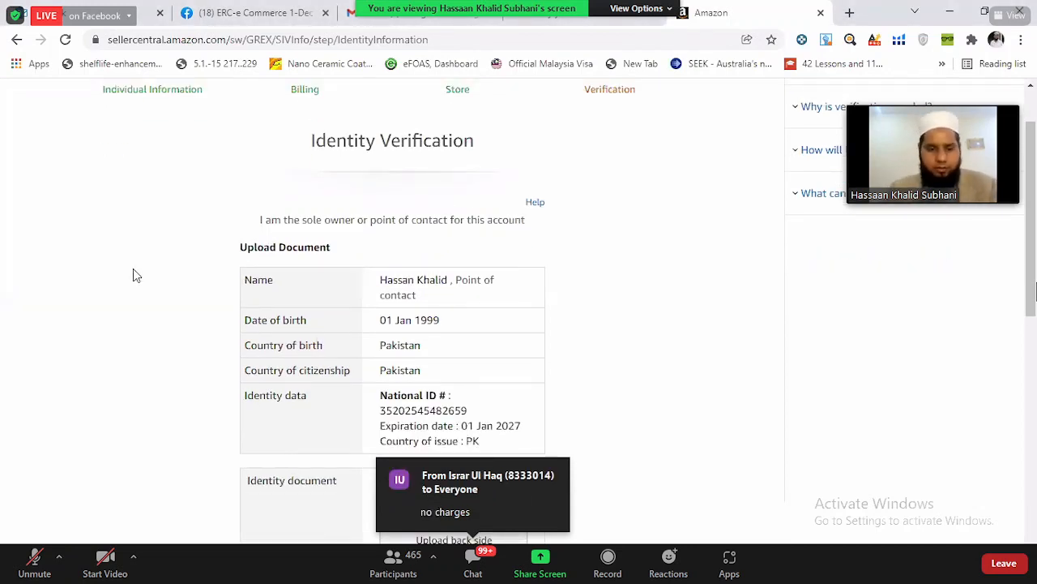
scroll(129, 268, "down", 5)
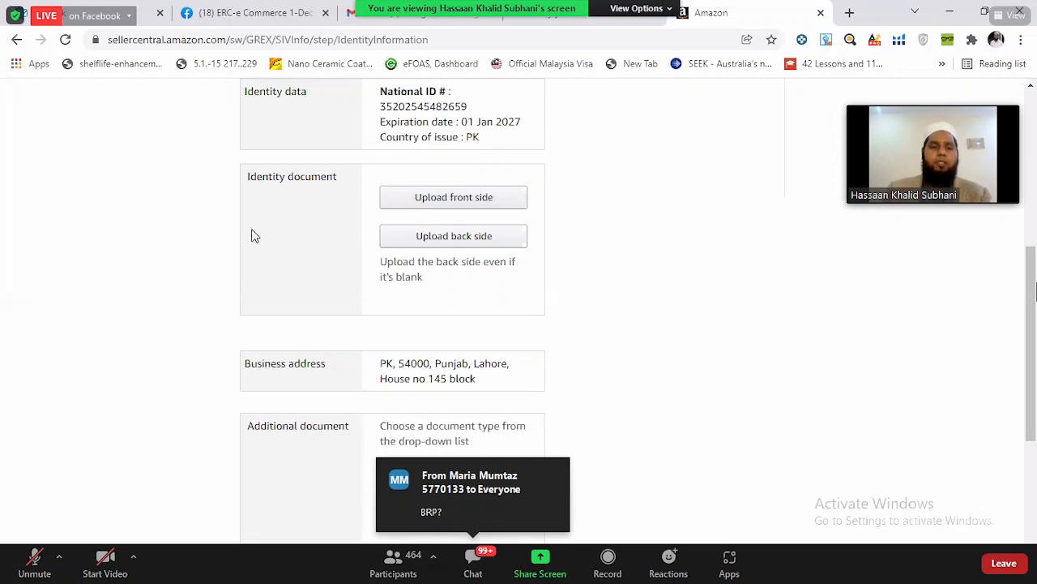
left_click_drag(236, 169, 350, 269)
left_click(203, 199)
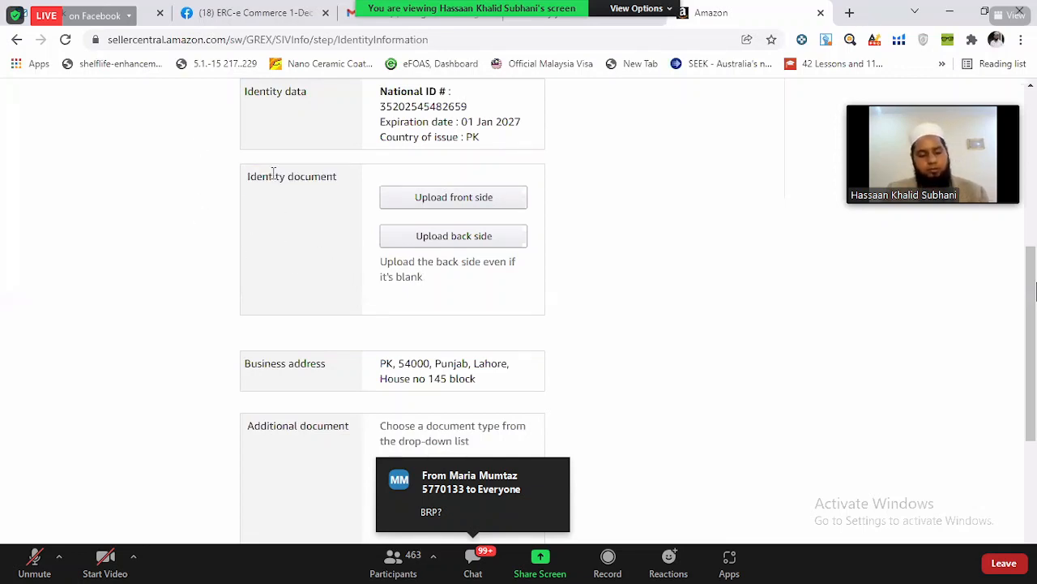
key("super+shift+s")
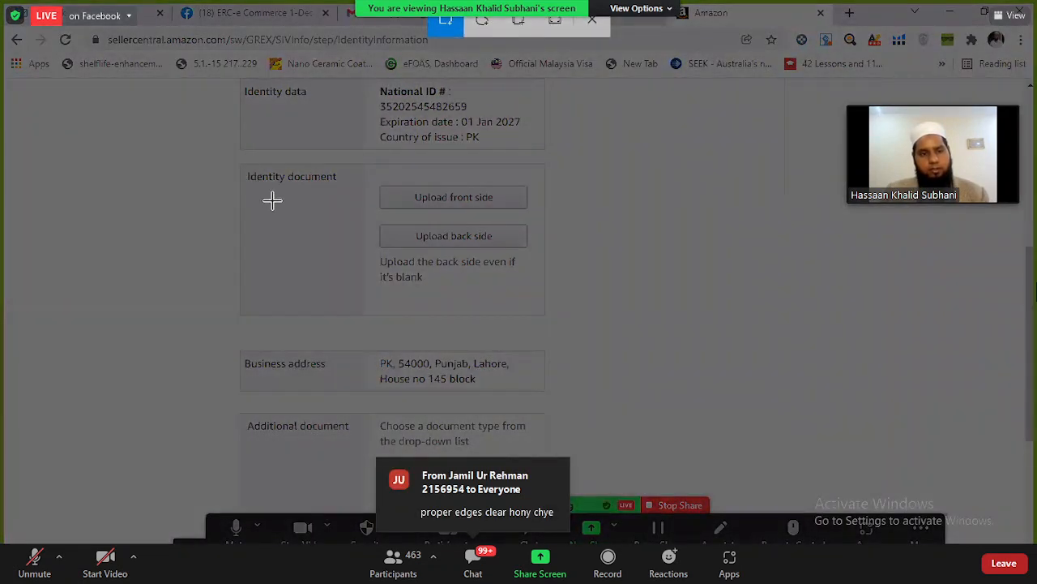
left_click_drag(237, 160, 553, 324)
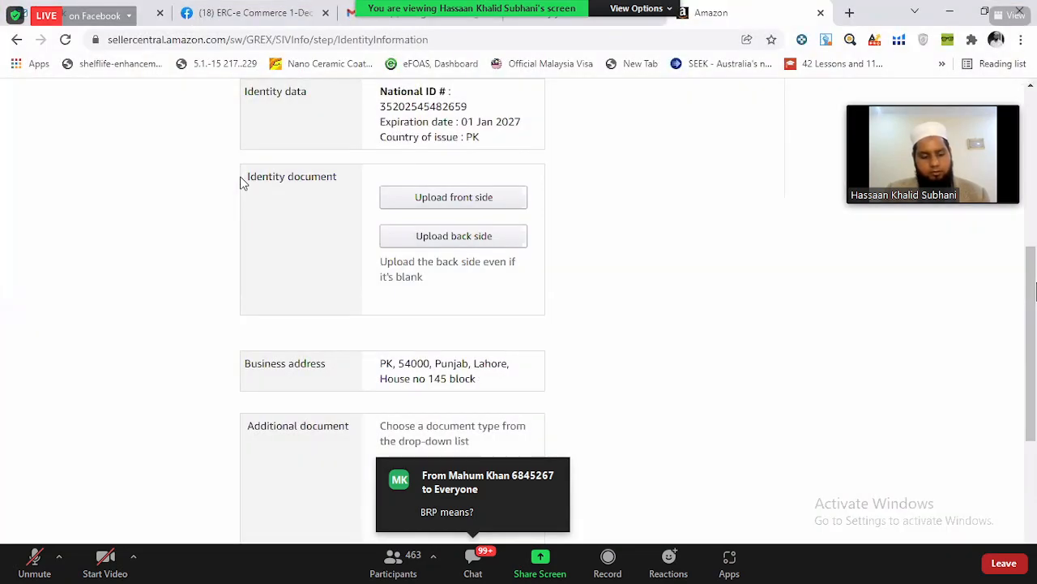
key("super+shift+s")
left_click_drag(226, 155, 553, 324)
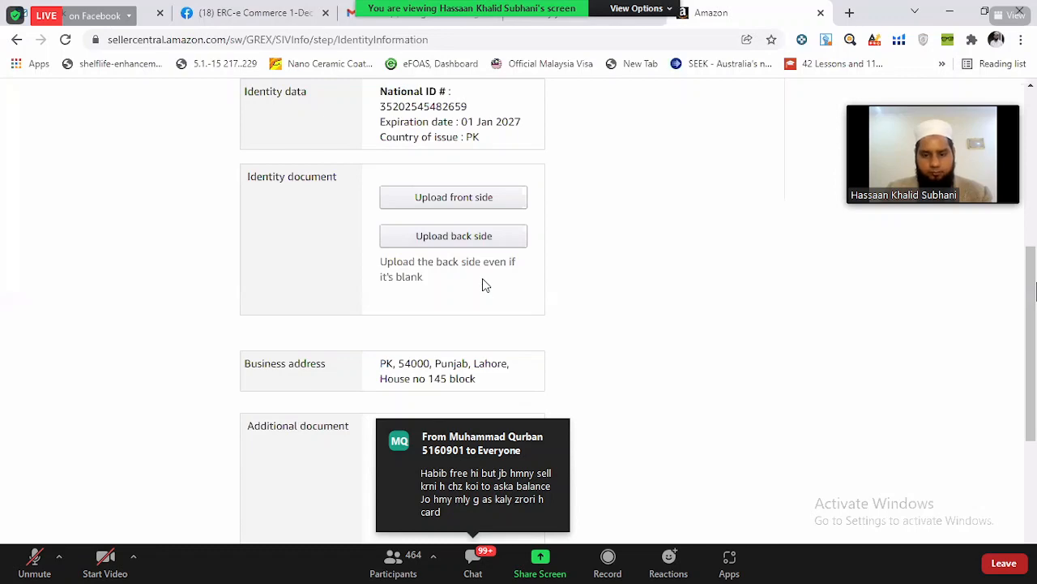
- Read the uploading instructions on matching details, scan quality, accepted languages, file size and formats for the identity document
scroll(554, 351, "down", 2)
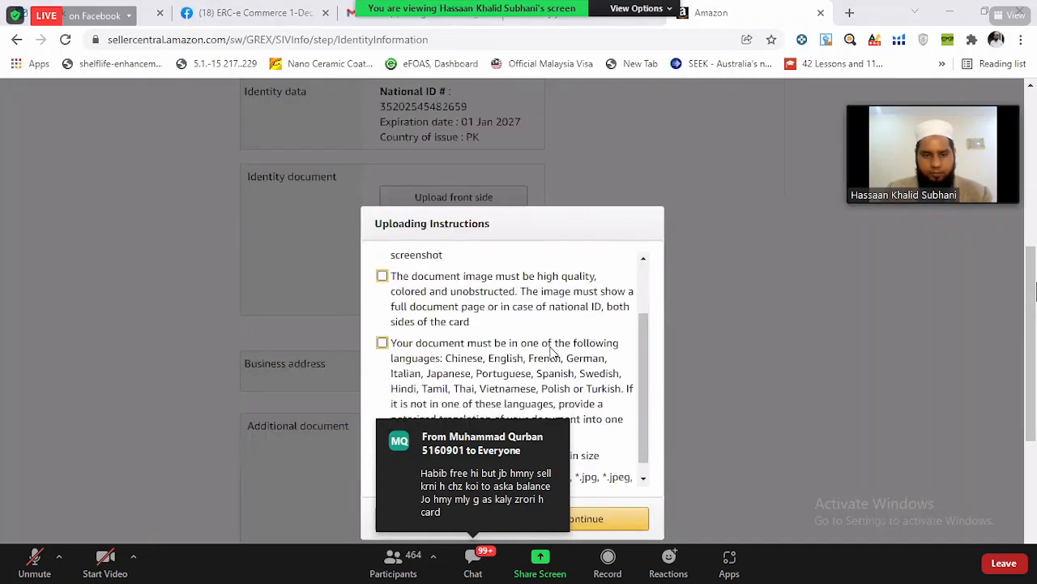
scroll(551, 349, "up", 2)
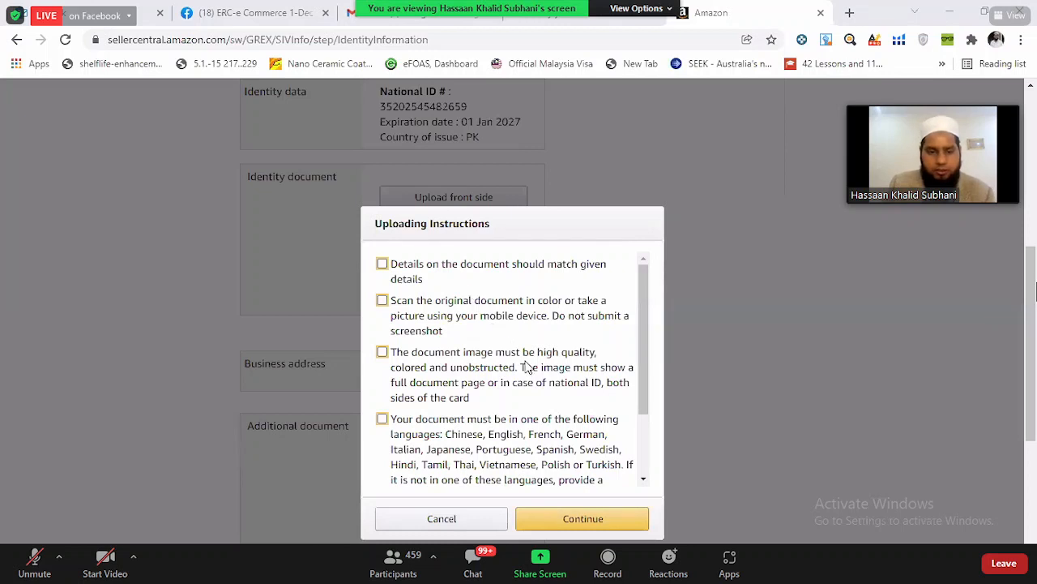
scroll(524, 364, "down", 1)
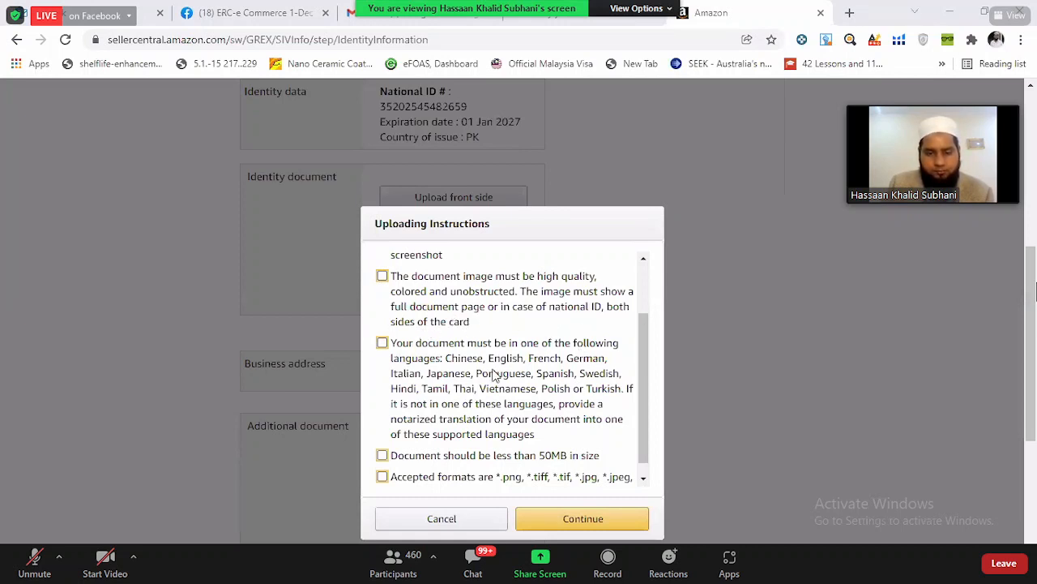
scroll(494, 373, "down", 1)
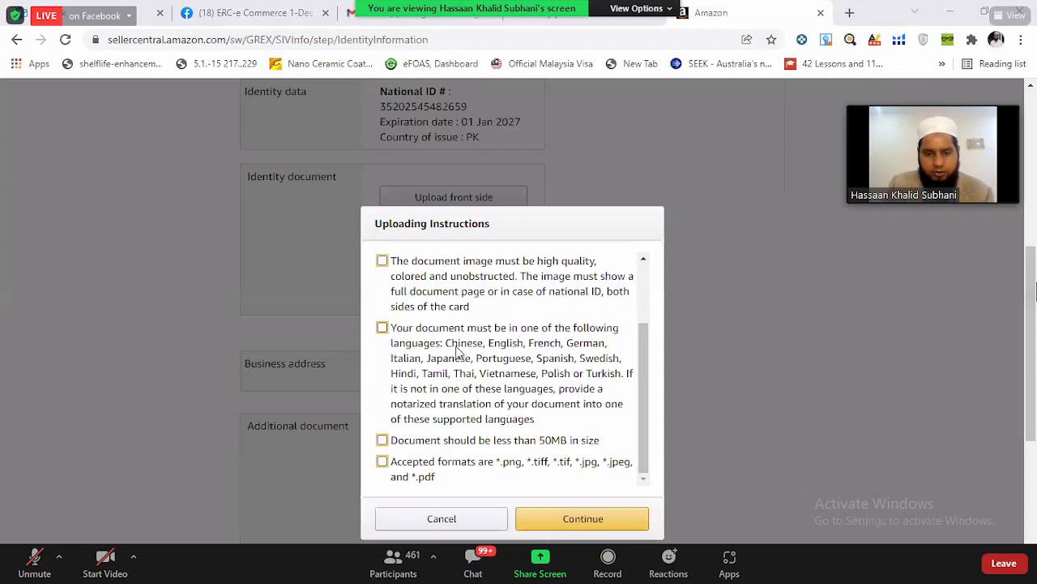
scroll(527, 346, "down", 1)
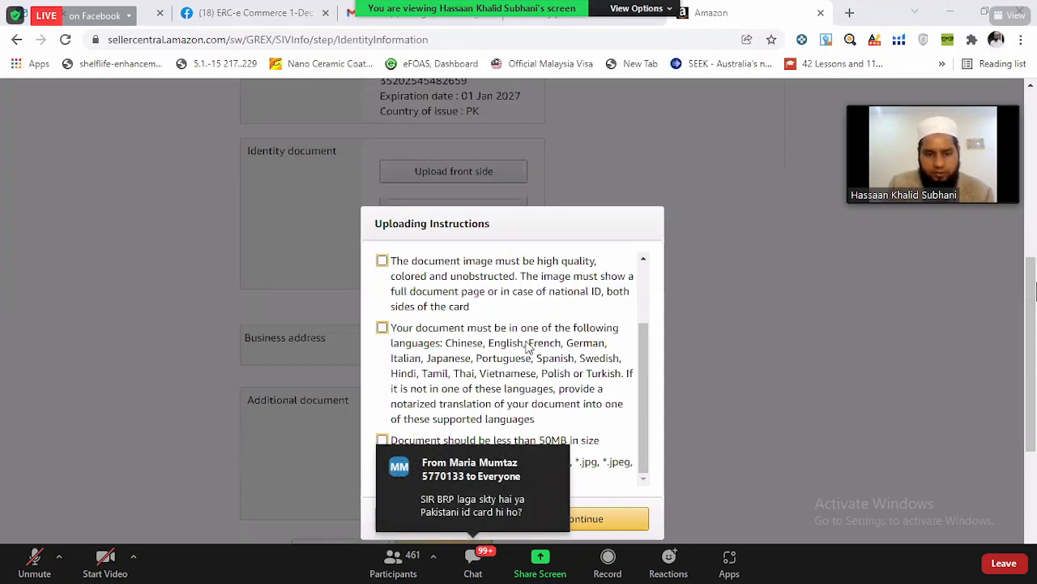
scroll(527, 346, "down", 1)
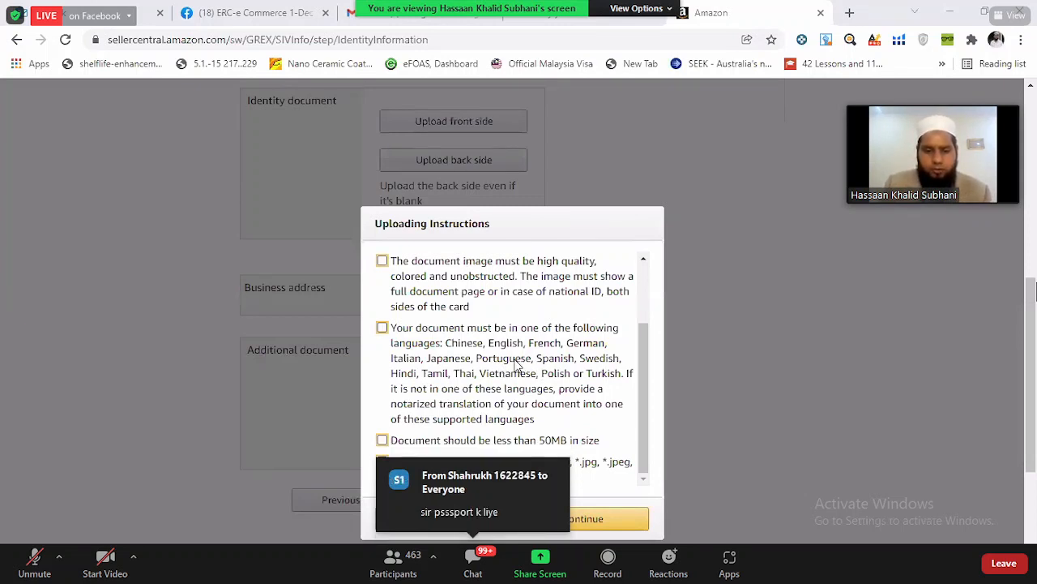
scroll(1035, 291, "down", 1)
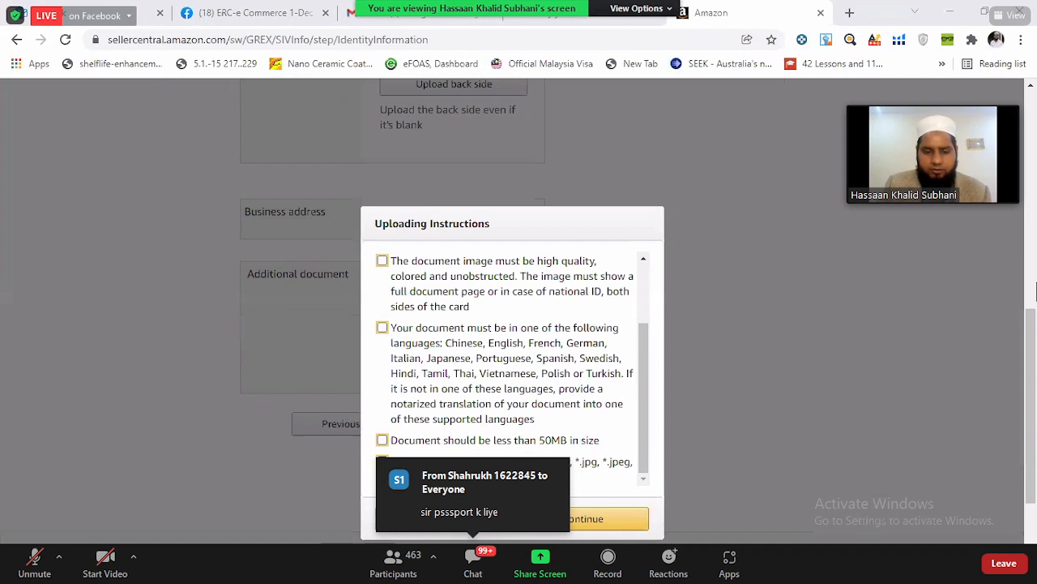
scroll(1035, 292, "down", 1)
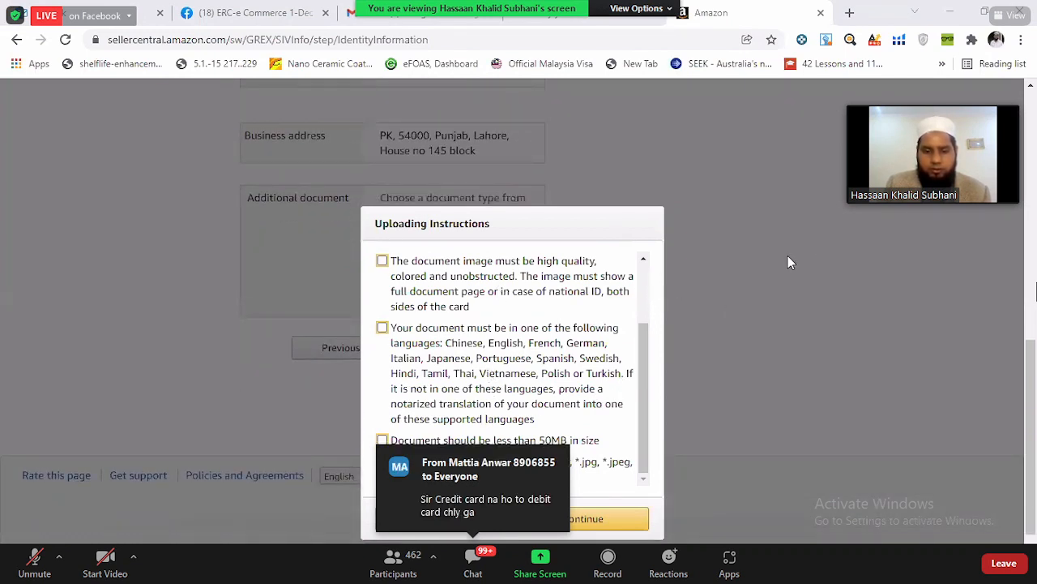
- Acknowledge the uploading instructions, including image quality, language and file size, and select mashallah.jpg for both sides of the national ID
left_click(381, 260)
left_click(382, 328)
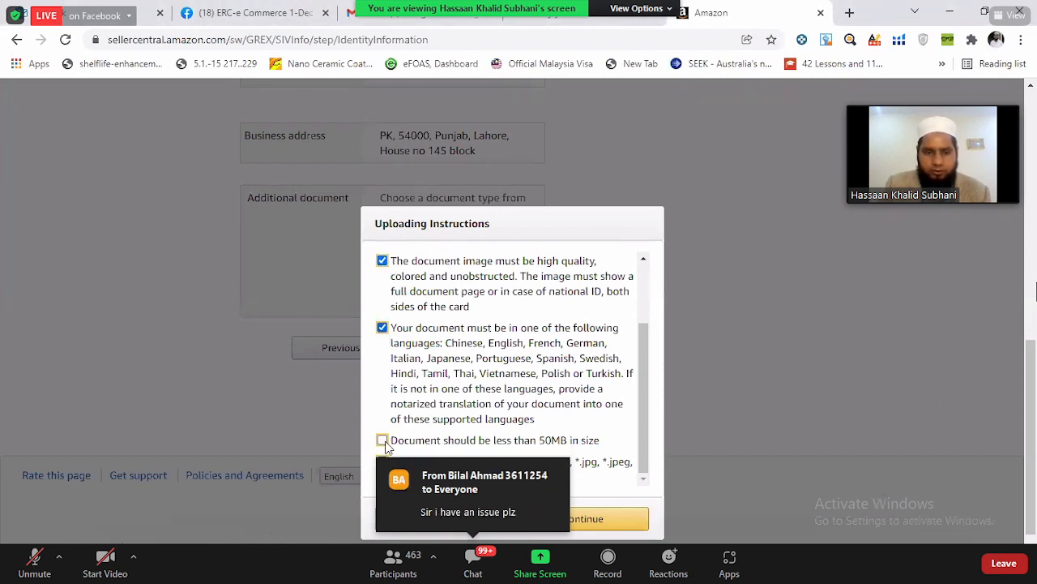
left_click(382, 440)
scroll(513, 324, "down", 1)
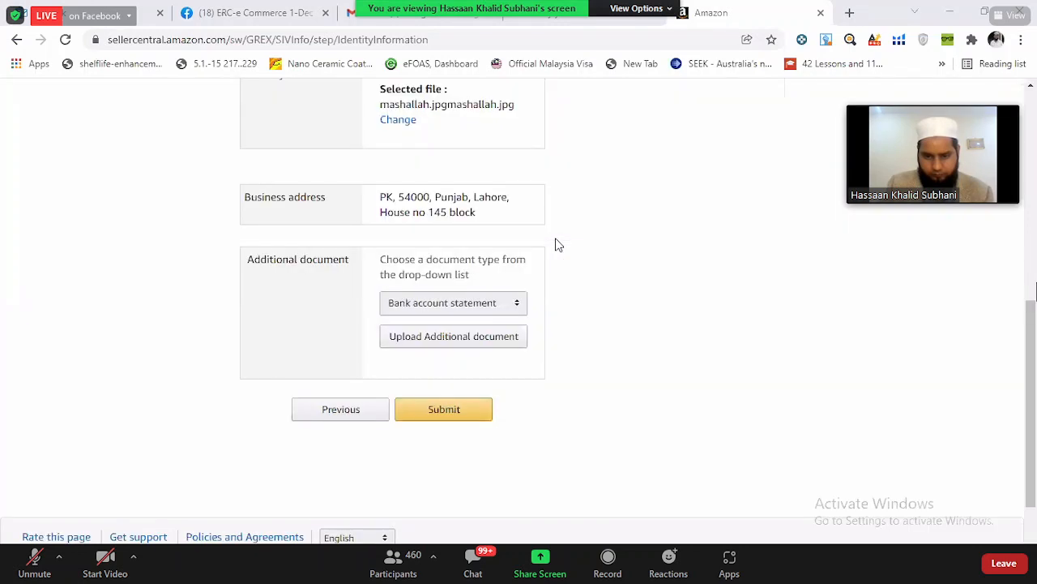
- Review the selected identity files and business address, and choose Bank account statement as the additional document type
scroll(653, 255, "up", 4)
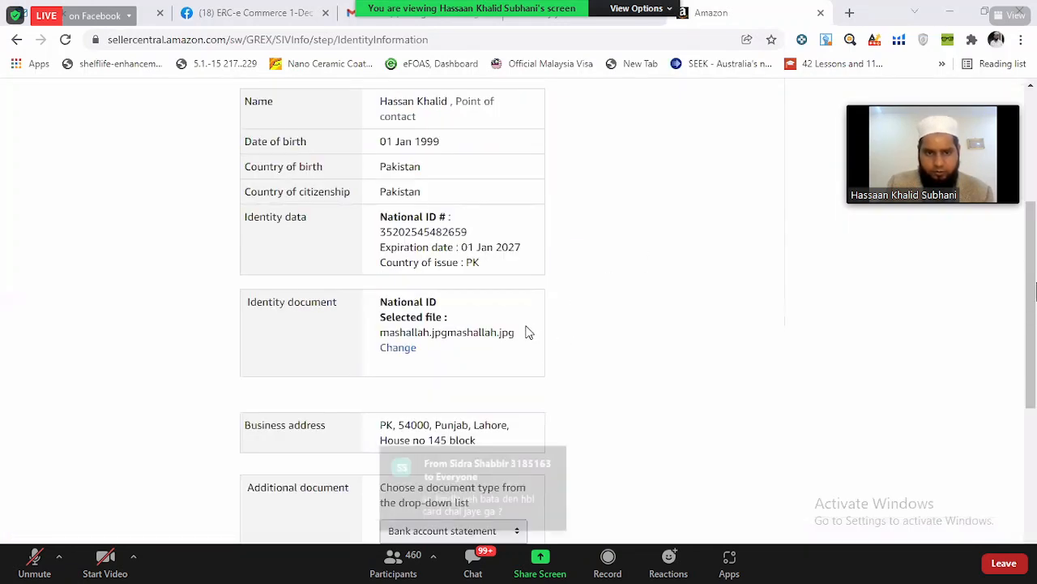
scroll(528, 331, "down", 2)
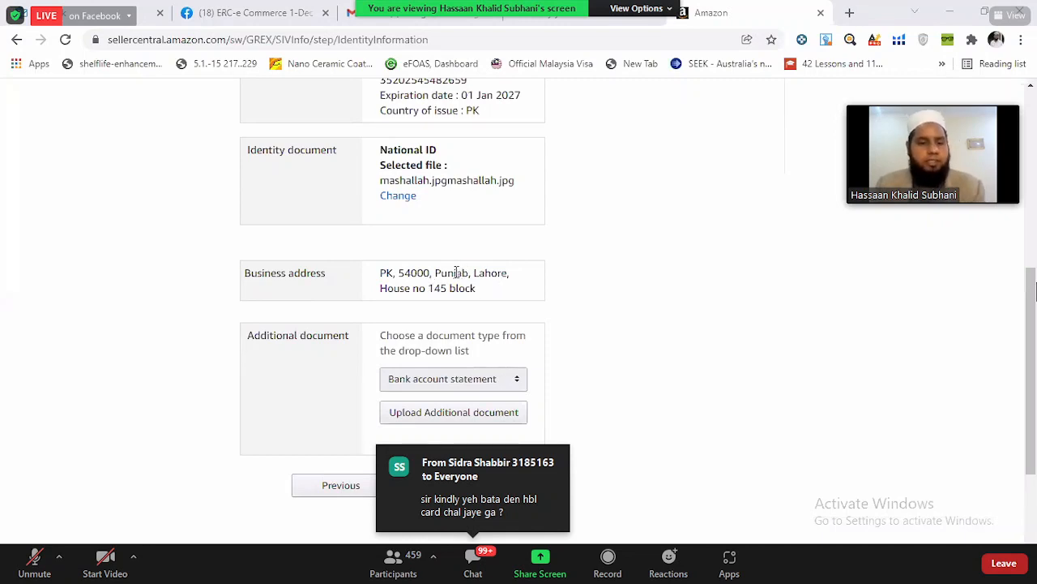
scroll(449, 300, "down", 1)
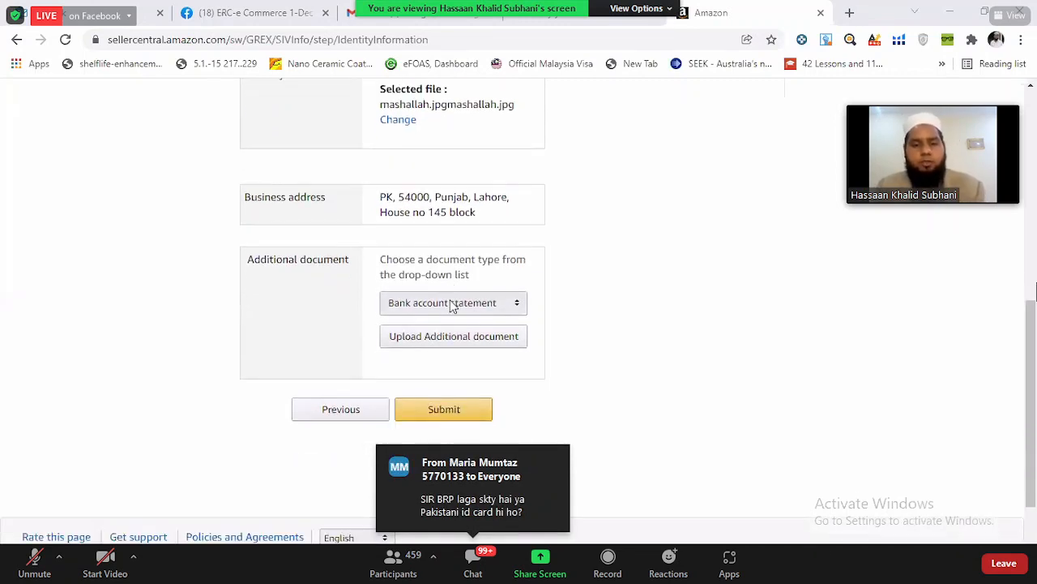
left_click(450, 304)
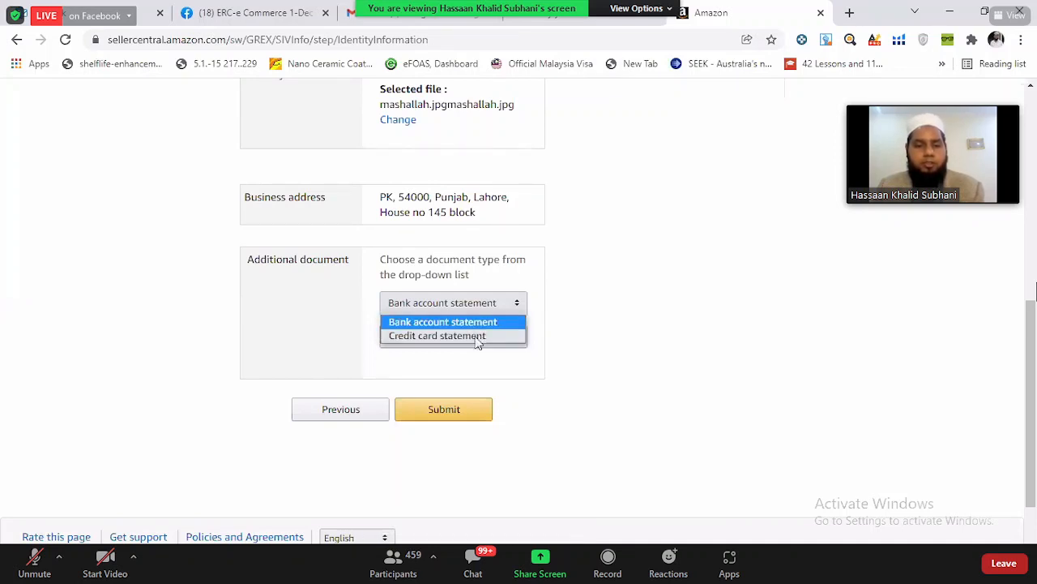
left_click(478, 323)
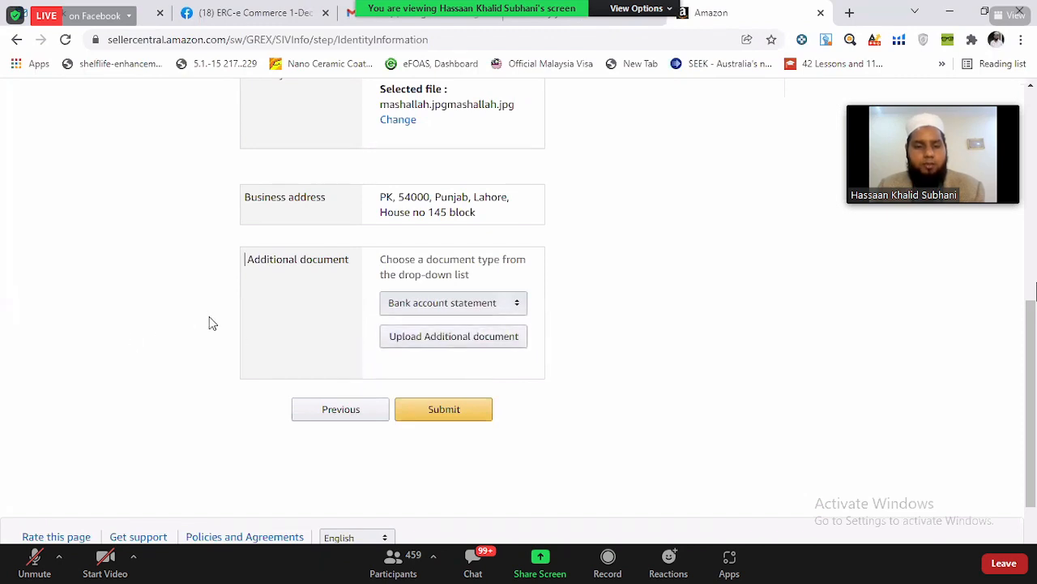
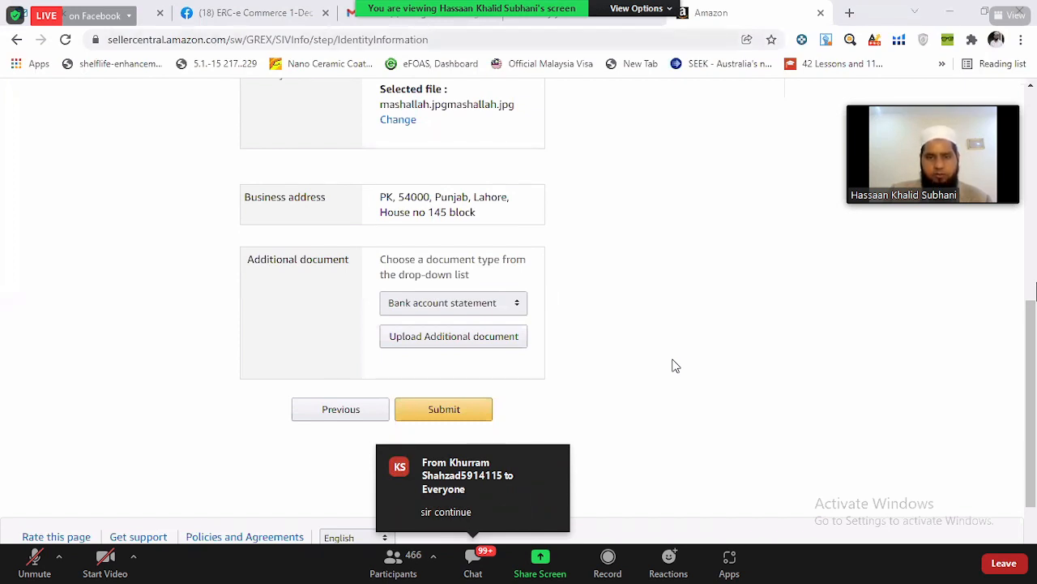
- Recheck the identity details and start uploading the bank account statement as the additional document
left_click(377, 273)
scroll(380, 223, "up", 3)
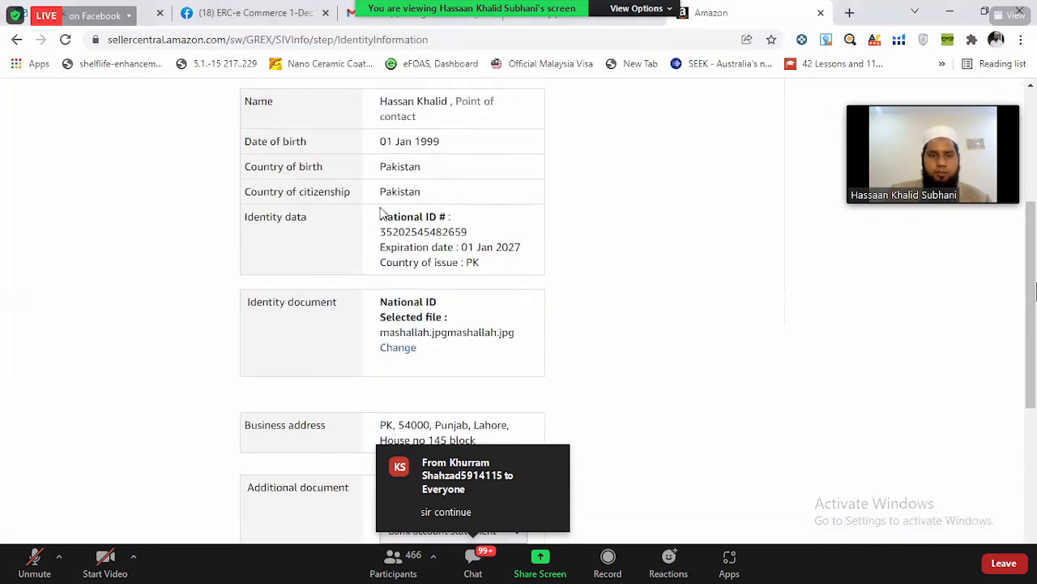
scroll(678, 192, "down", 2)
scroll(565, 384, "down", 2)
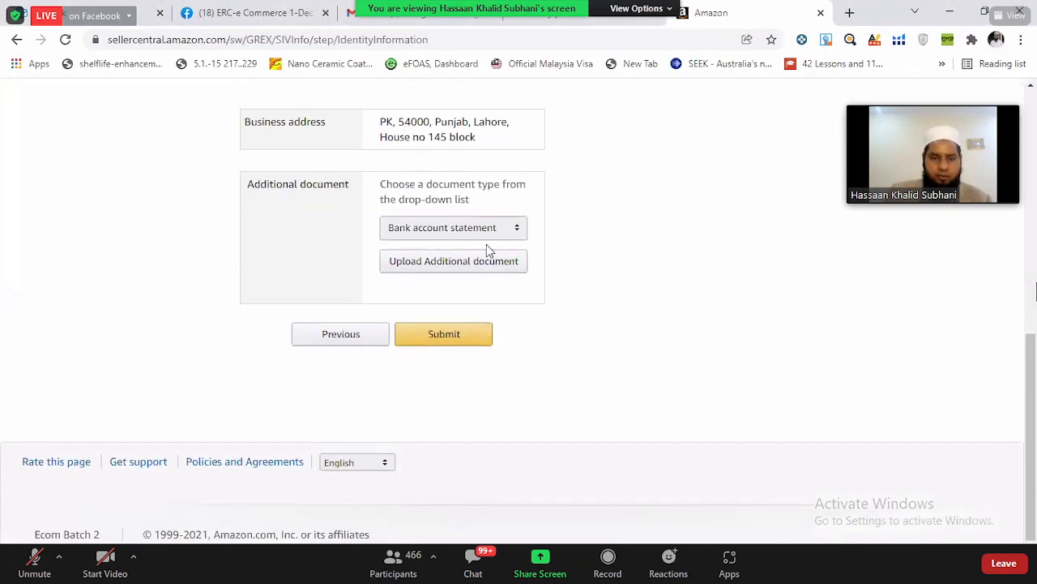
left_click(496, 268)
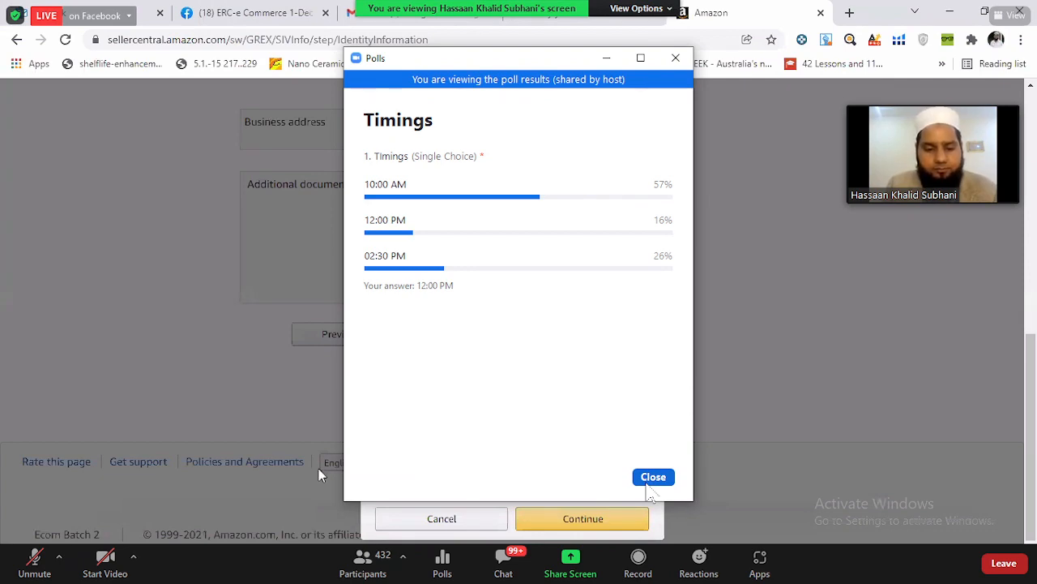
- Close the Timings poll results and capture a screen snip of the bank statement uploading instructions
left_click(649, 484)
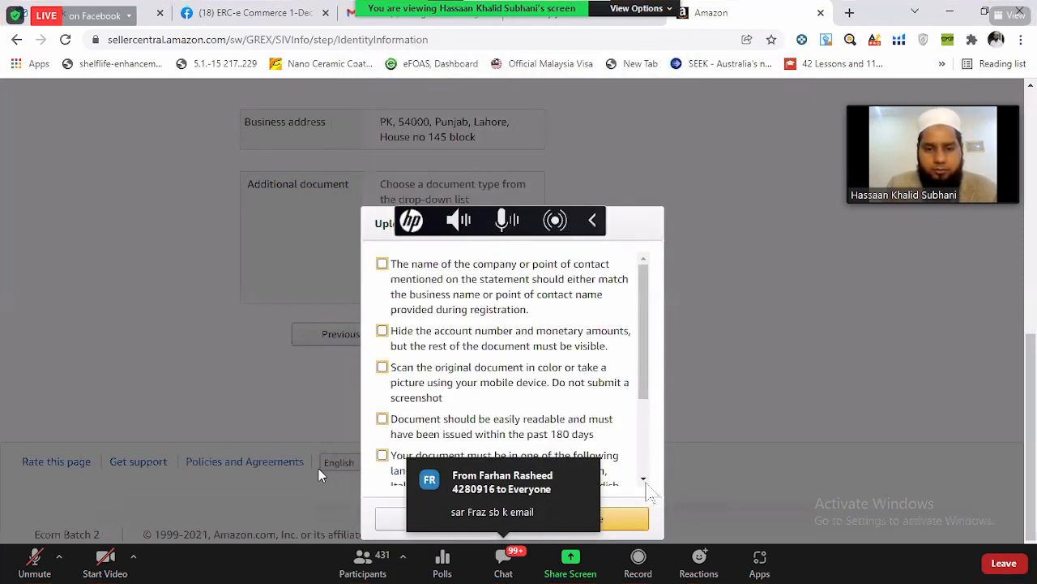
key("super+shift+s")
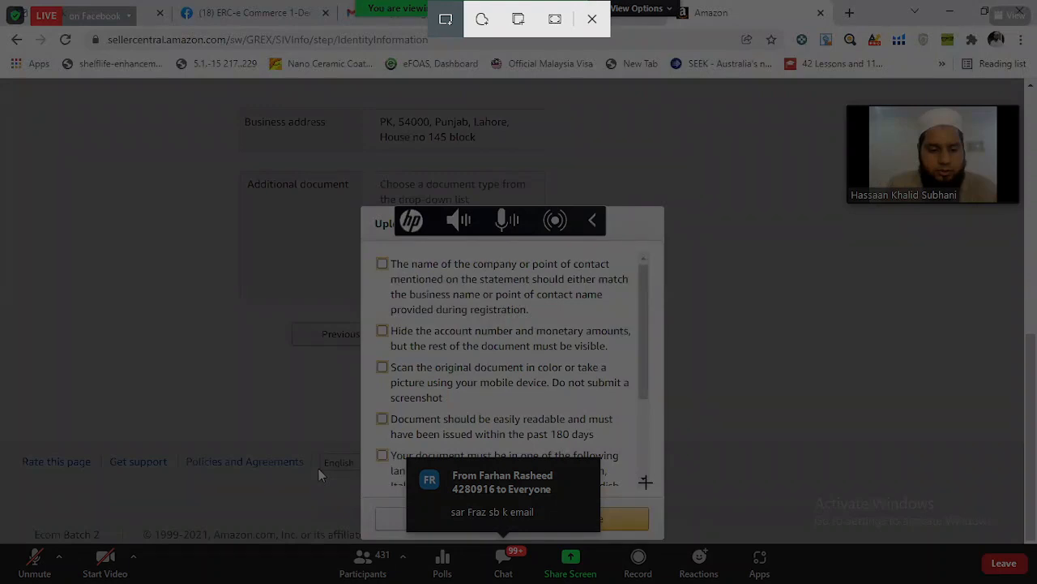
left_click_drag(645, 479, 618, 149)
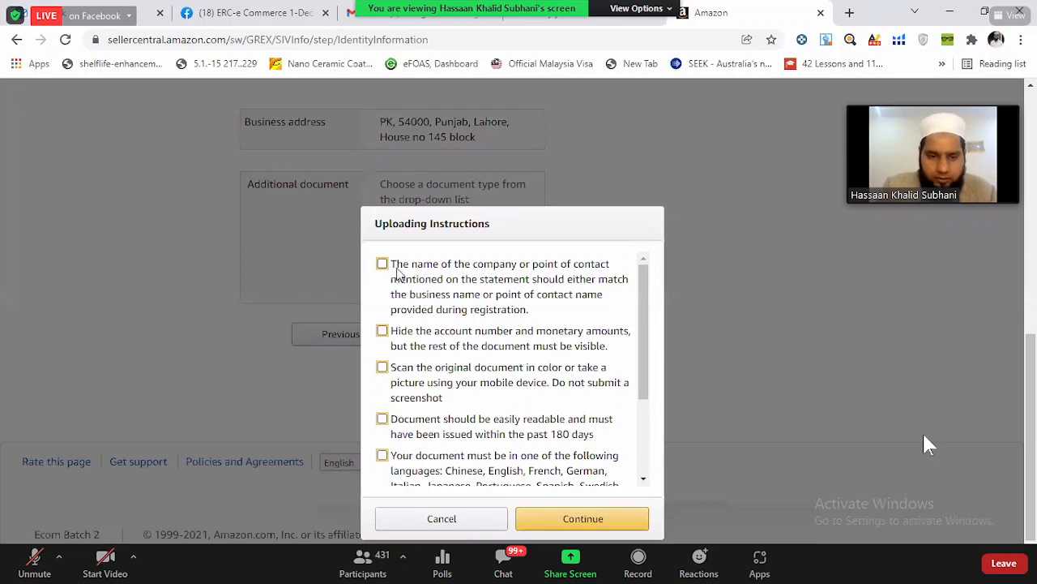
- Acknowledge all uploading instructions for the bank account statement and select mashallah.jpg as its file
left_click(382, 265)
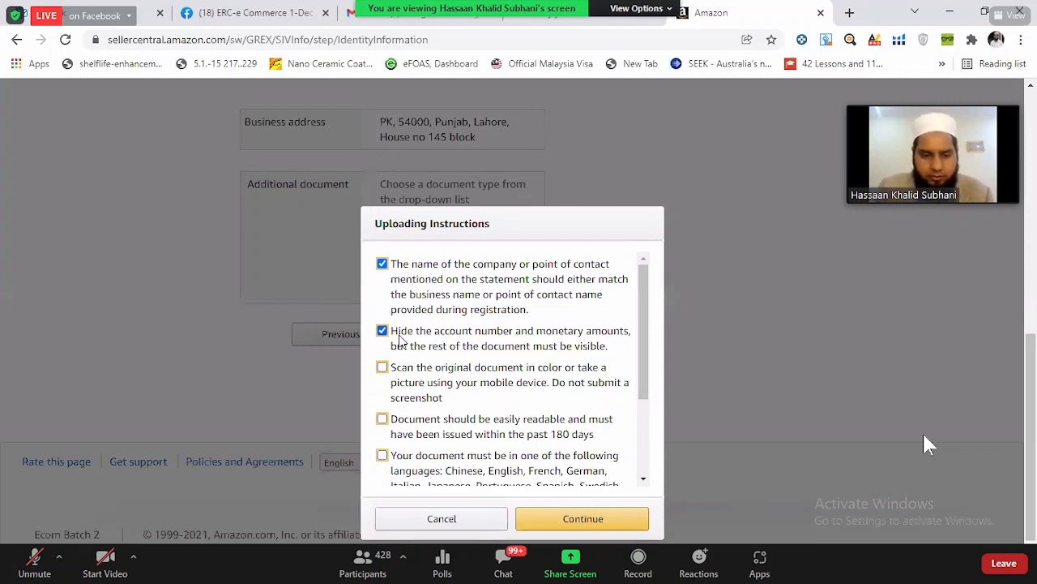
left_click_drag(646, 353, 649, 390)
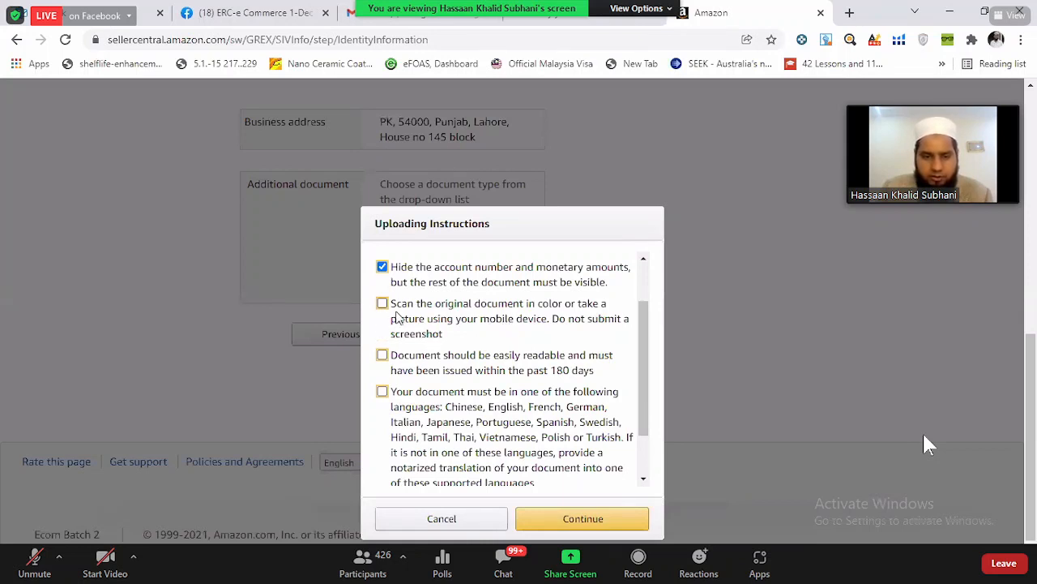
left_click(384, 305)
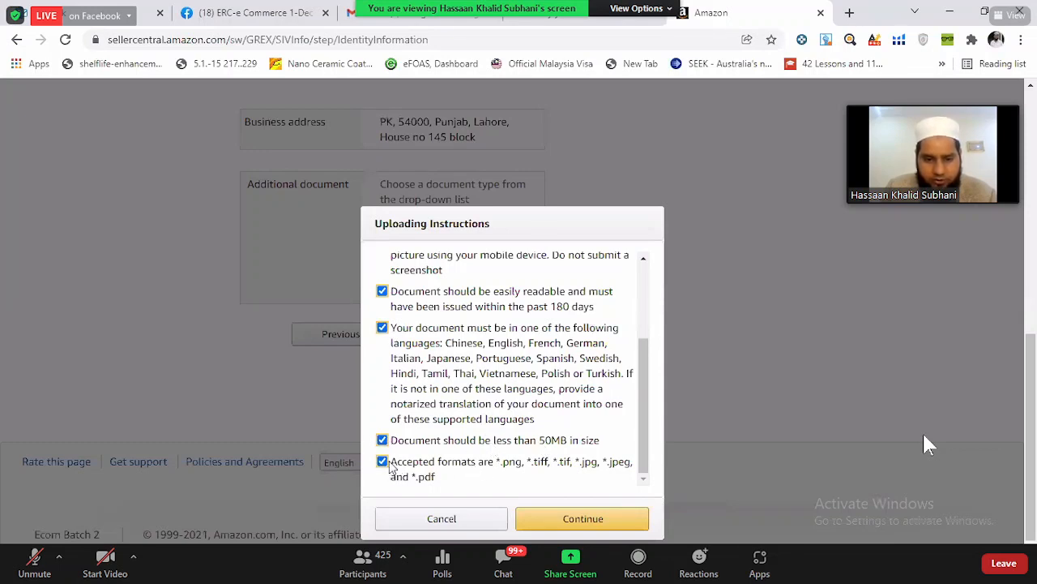
left_click(625, 528)
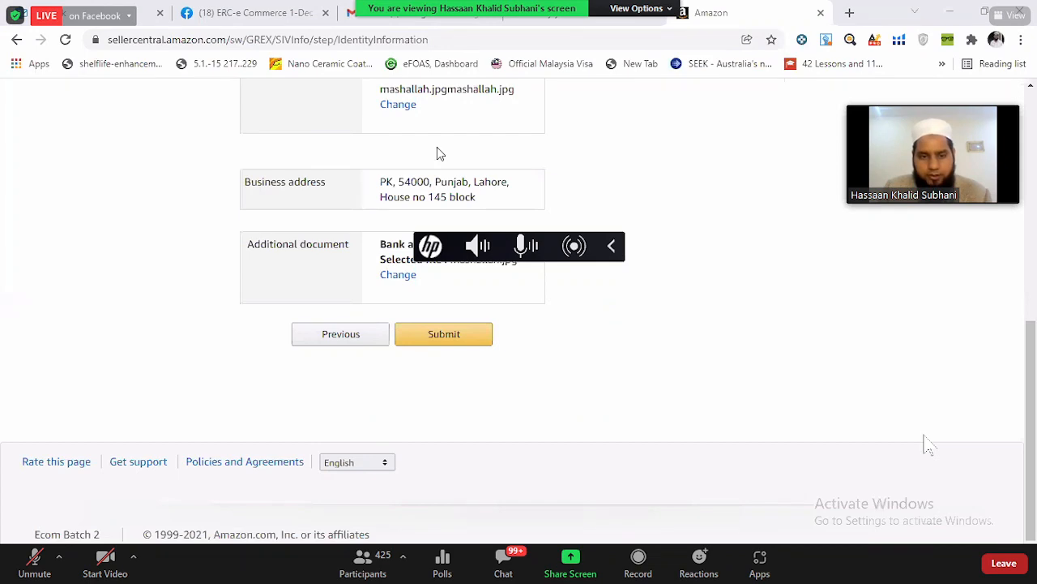
- Review the personal details, identity document and bank statement entries, and highlight the business address for comparison with the statement
scroll(501, 271, "up", 6)
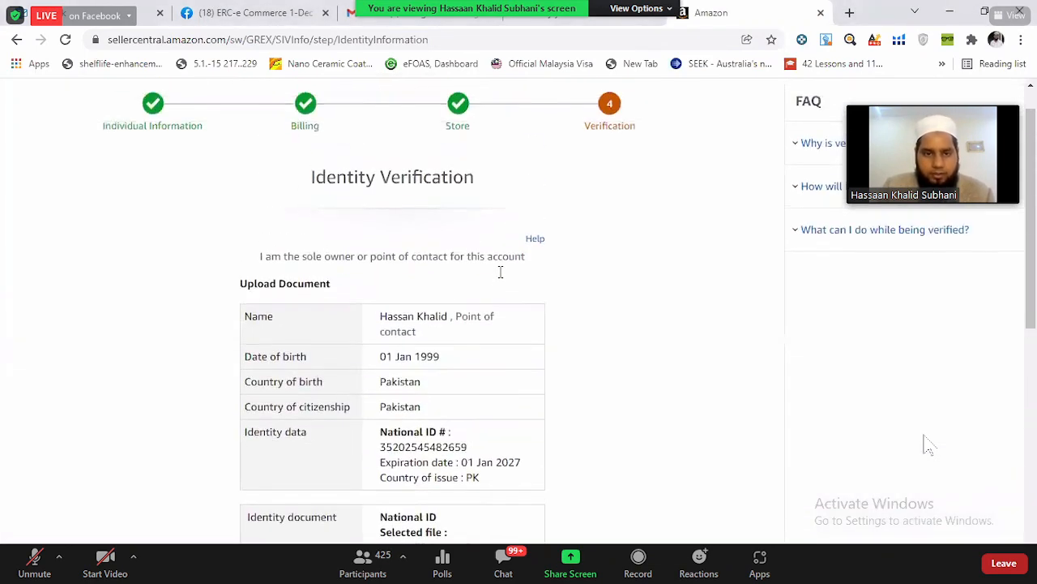
scroll(499, 271, "down", 3)
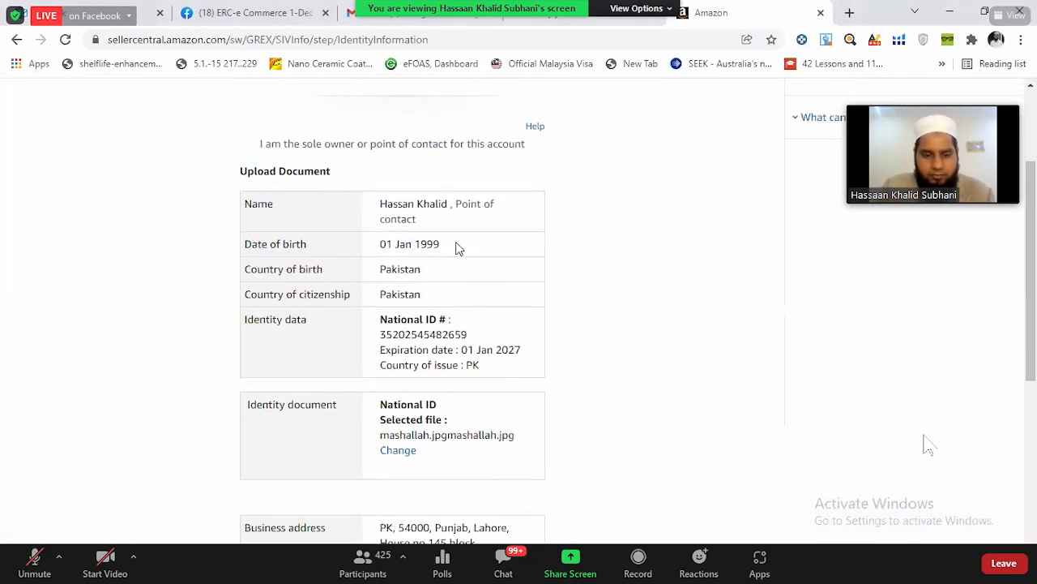
scroll(458, 247, "down", 4)
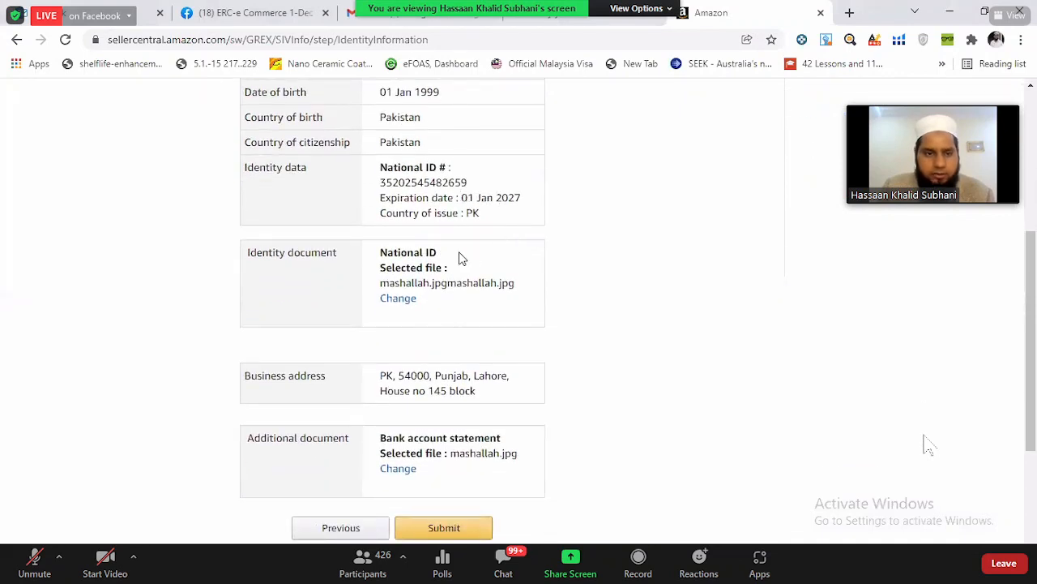
scroll(459, 258, "down", 2)
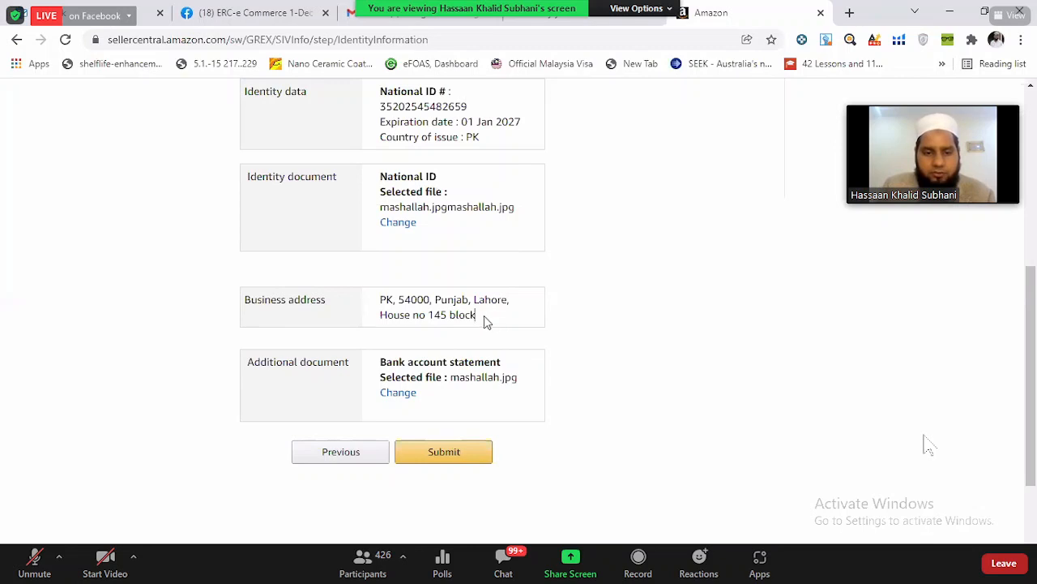
left_click_drag(484, 316, 380, 302)
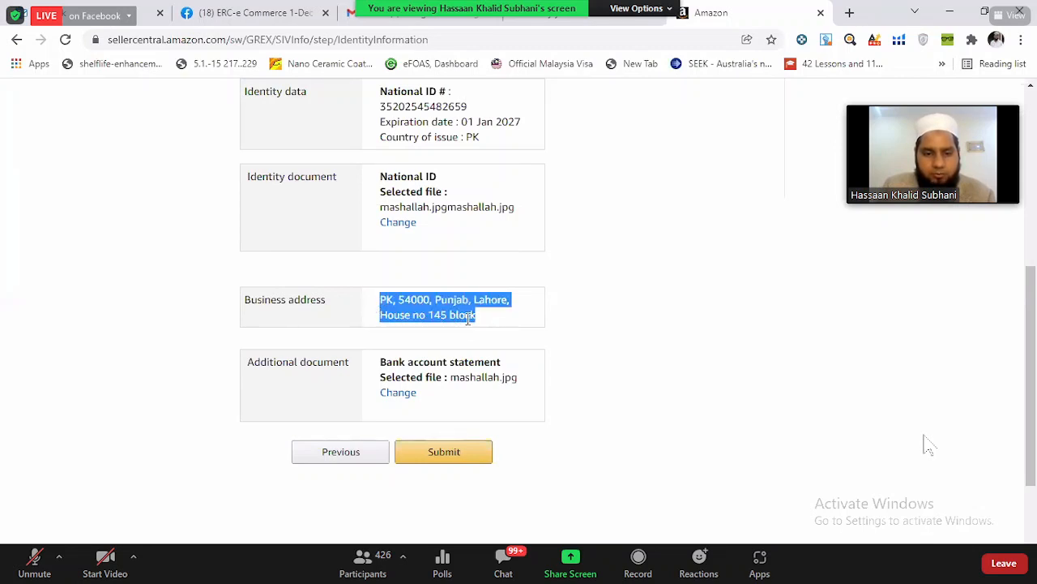
left_click(470, 346)
left_click_drag(478, 324, 353, 318)
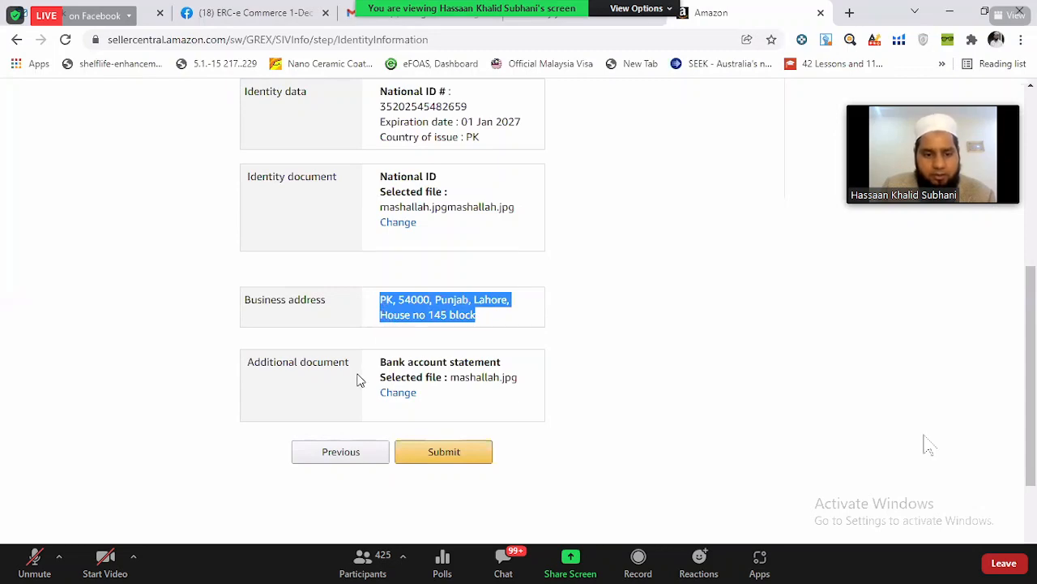
scroll(602, 364, "up", 4)
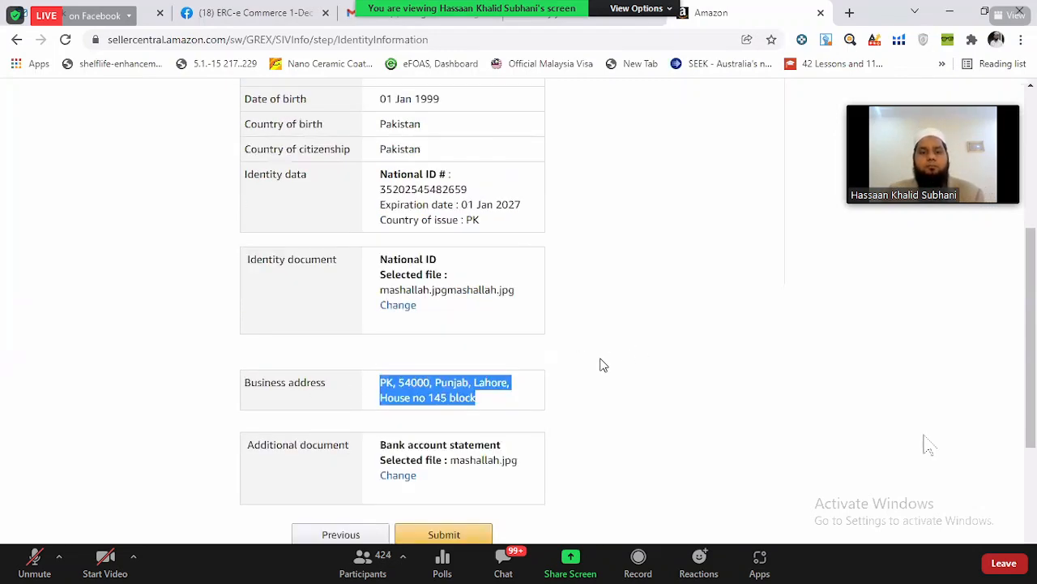
scroll(602, 364, "down", 4)
left_click(500, 285)
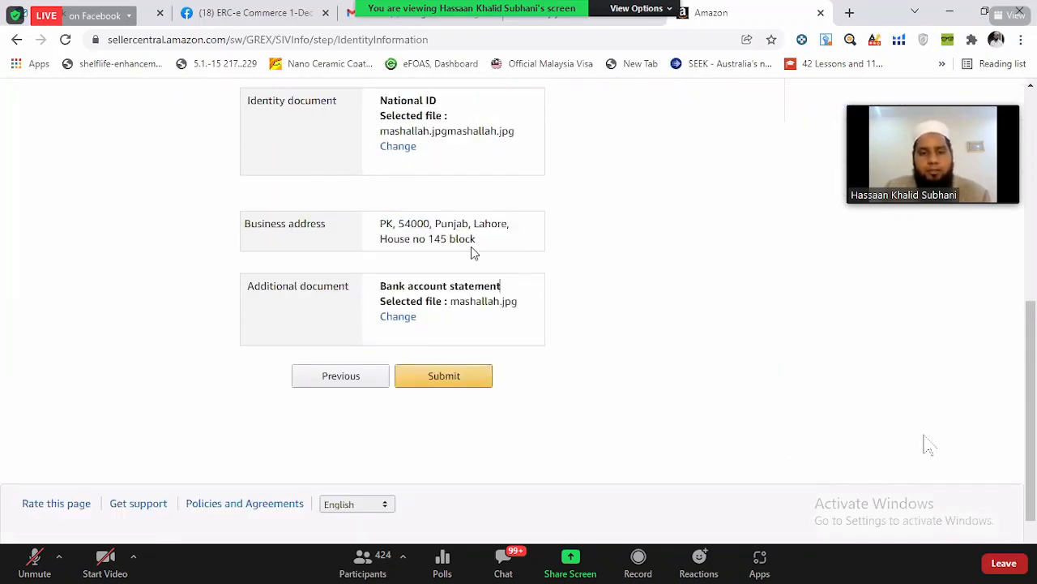
left_click_drag(496, 243, 378, 225)
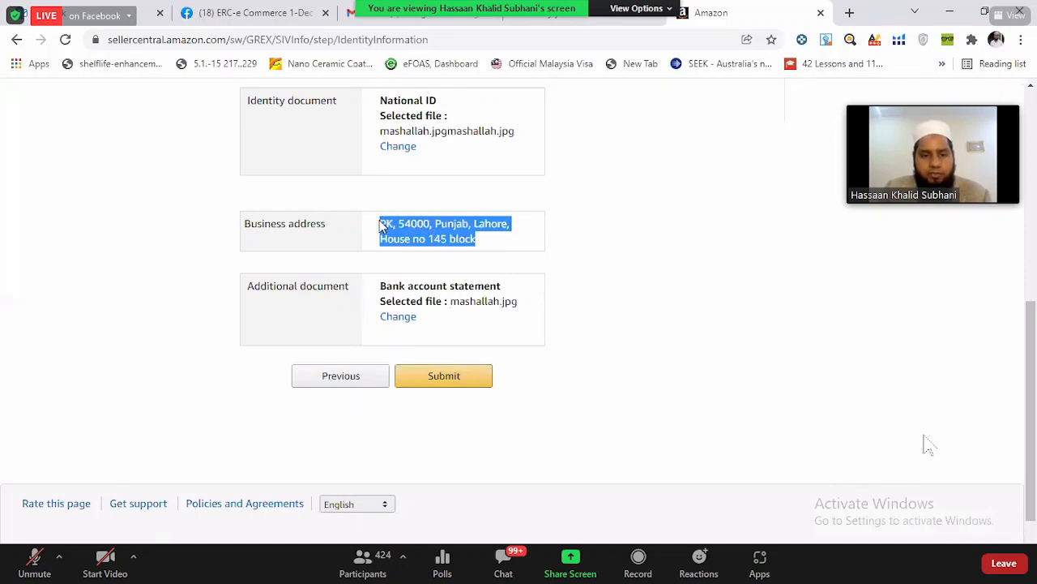
left_click(447, 317)
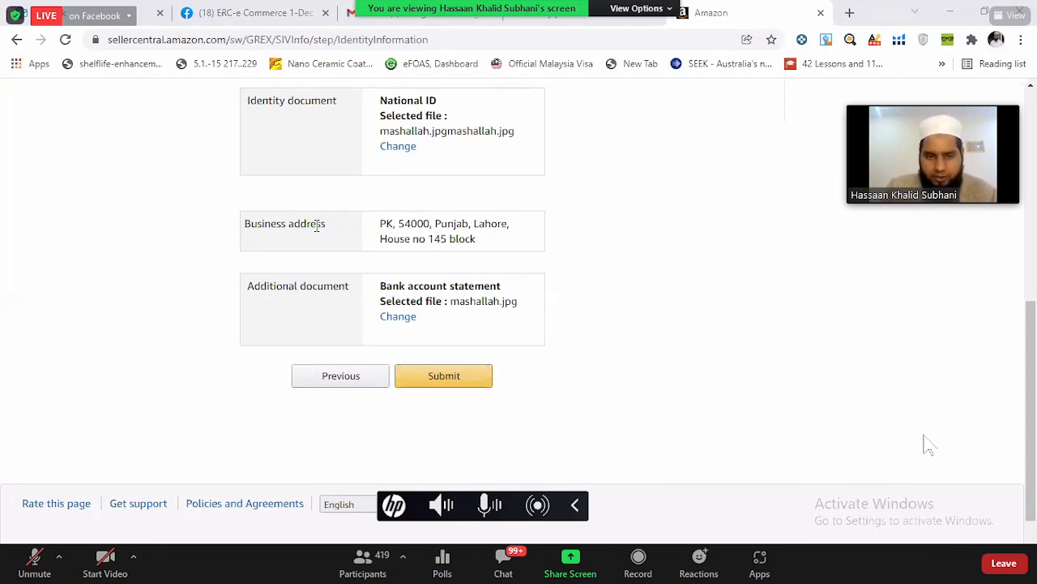
- Check the identity verification details once more and submit them with the selected documents
scroll(519, 229, "up", 3)
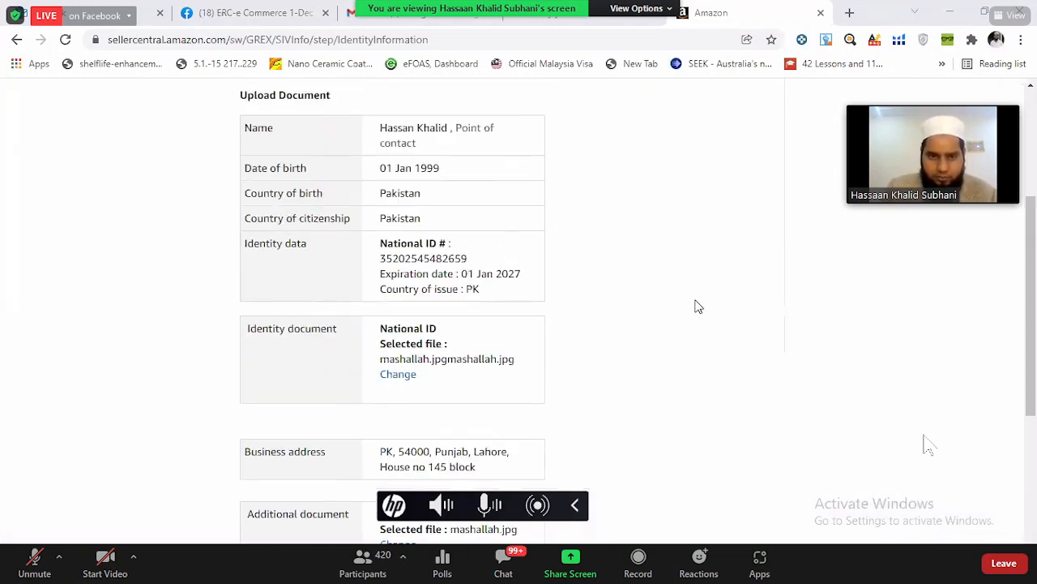
scroll(567, 308, "down", 2)
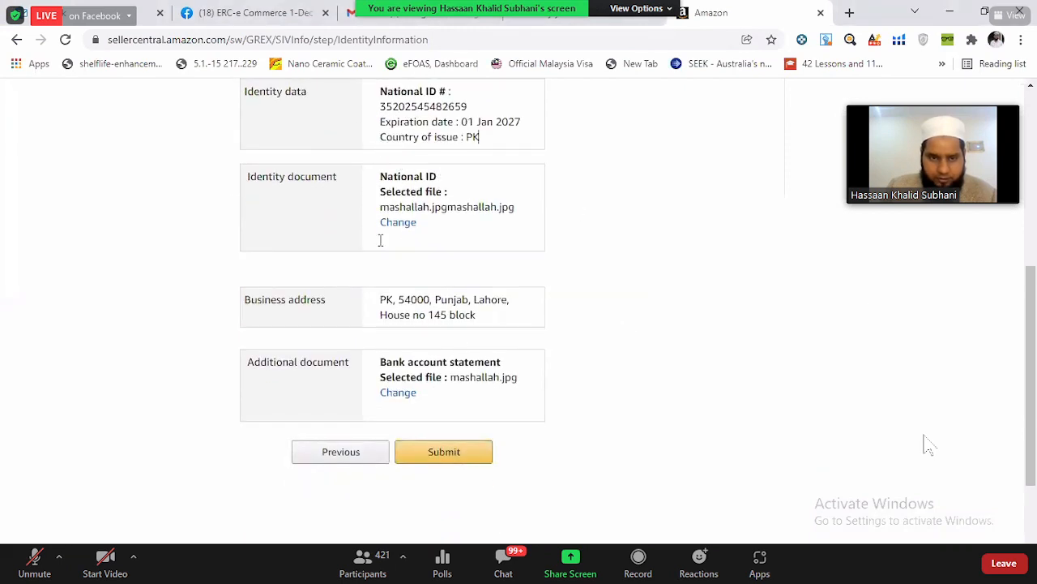
scroll(797, 424, "down", 2)
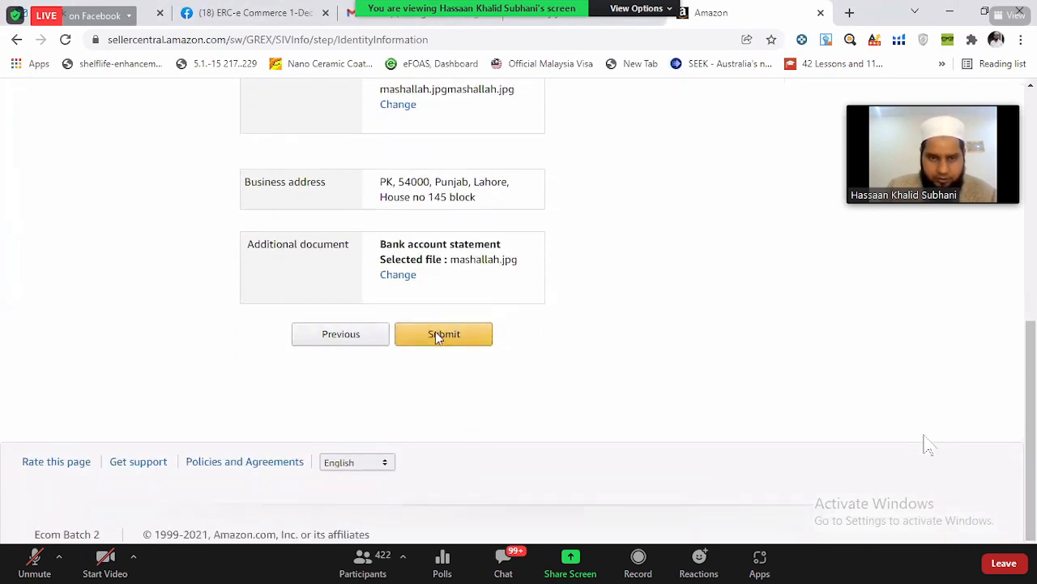
left_click(438, 334)
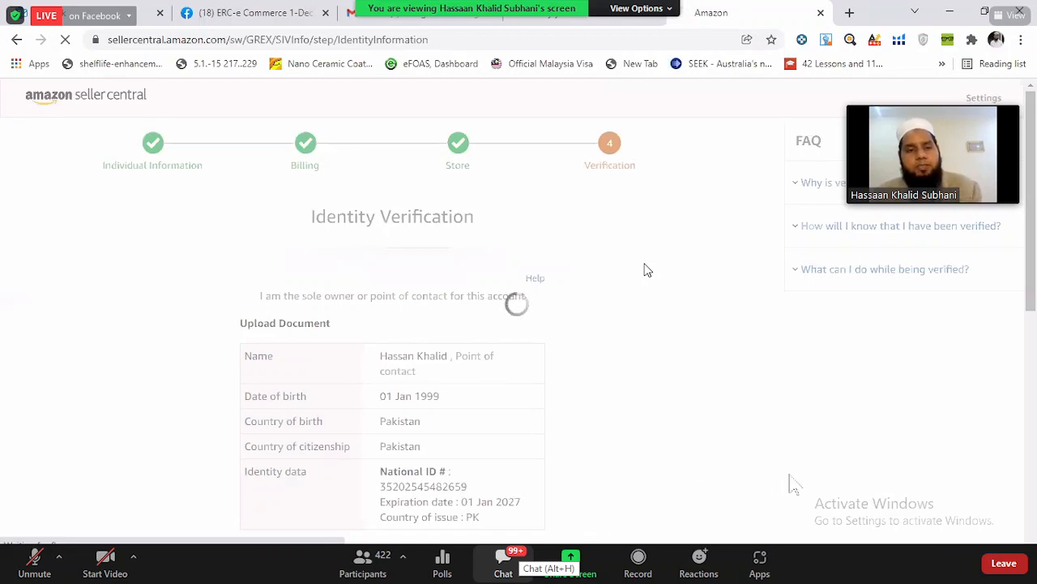
- Read the latest messages in the Zoom meeting chat and minimize the chat window
left_click(503, 560)
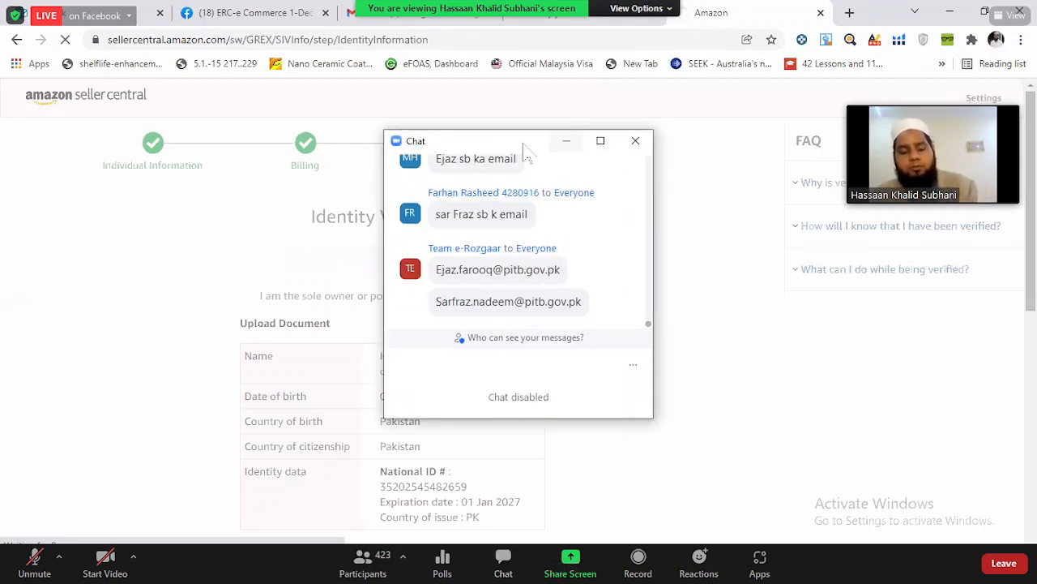
left_click(566, 145)
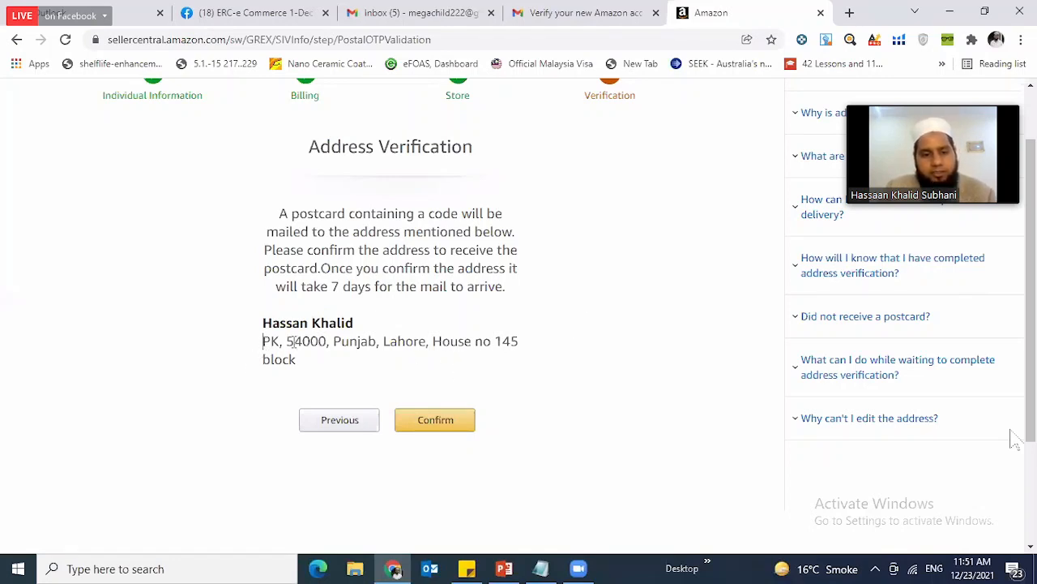
- Review the postcard notice and mailing address under Address Verification, and confirm the address for receiving the code
left_click_drag(263, 342, 430, 392)
left_click(429, 378)
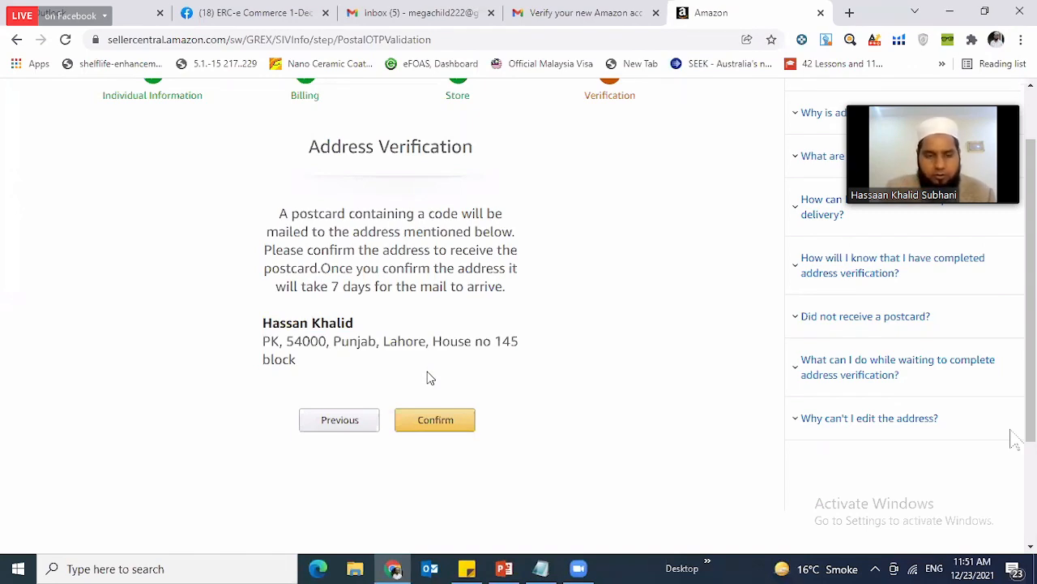
left_click_drag(392, 237, 418, 268)
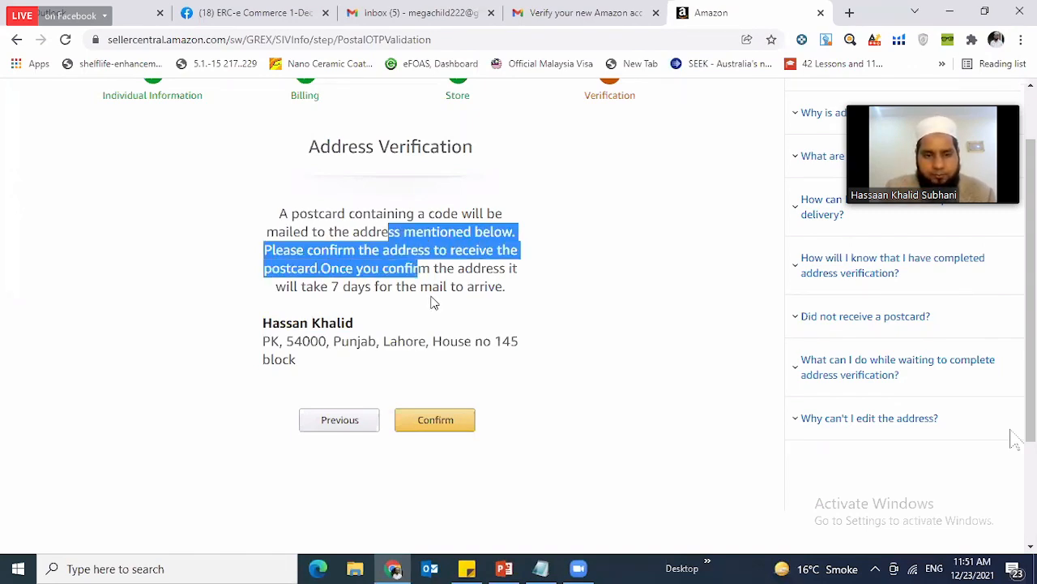
left_click(432, 303)
scroll(433, 363, "down", 2)
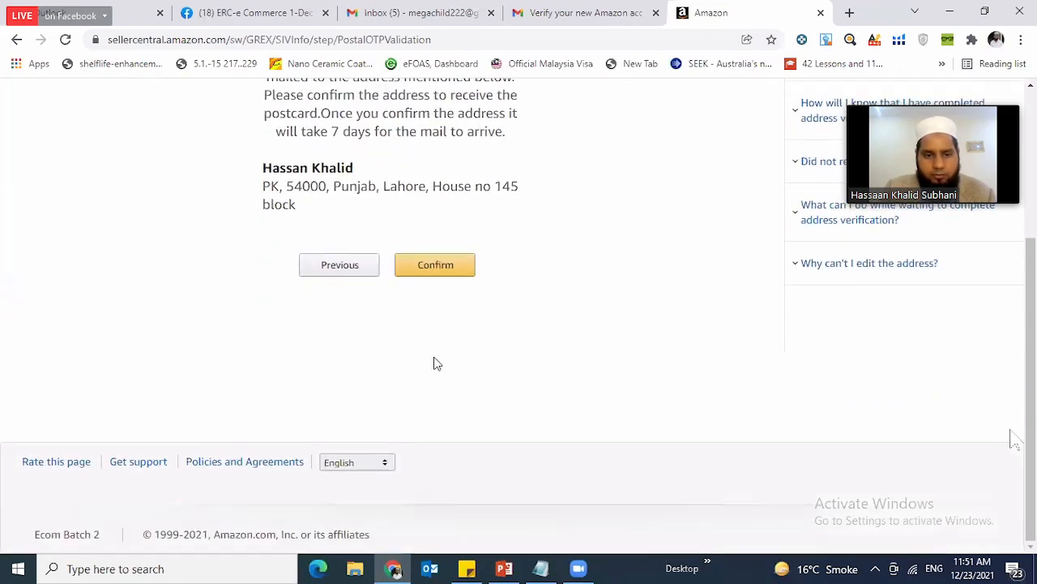
scroll(447, 423, "up", 1)
scroll(447, 423, "up", 2)
left_click(446, 418)
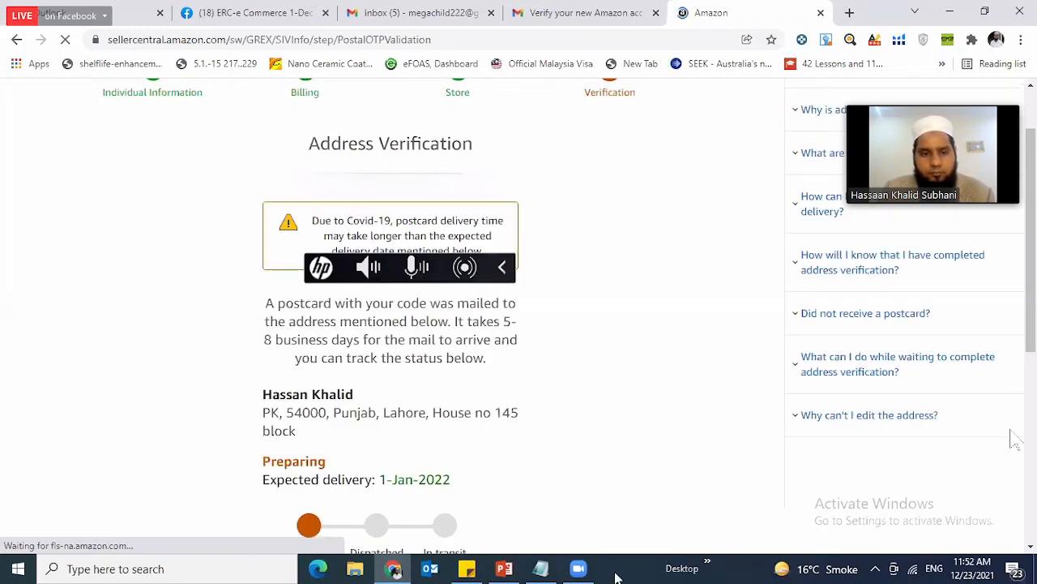
- Examine the postcard's delivery time, expected date and tracking stages, and activate the field for the postcard code
scroll(519, 340, "down", 1)
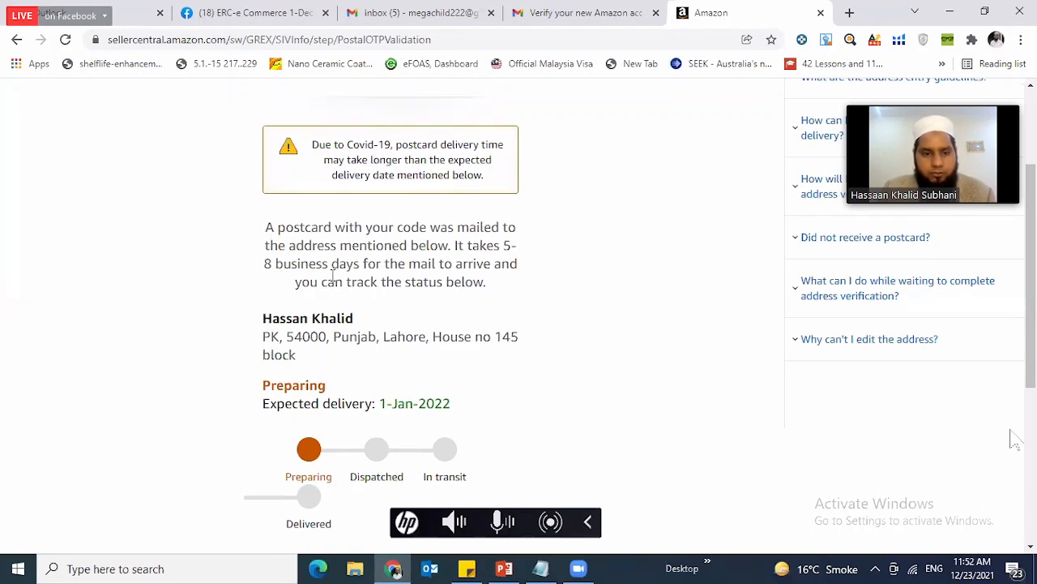
scroll(399, 265, "down", 1)
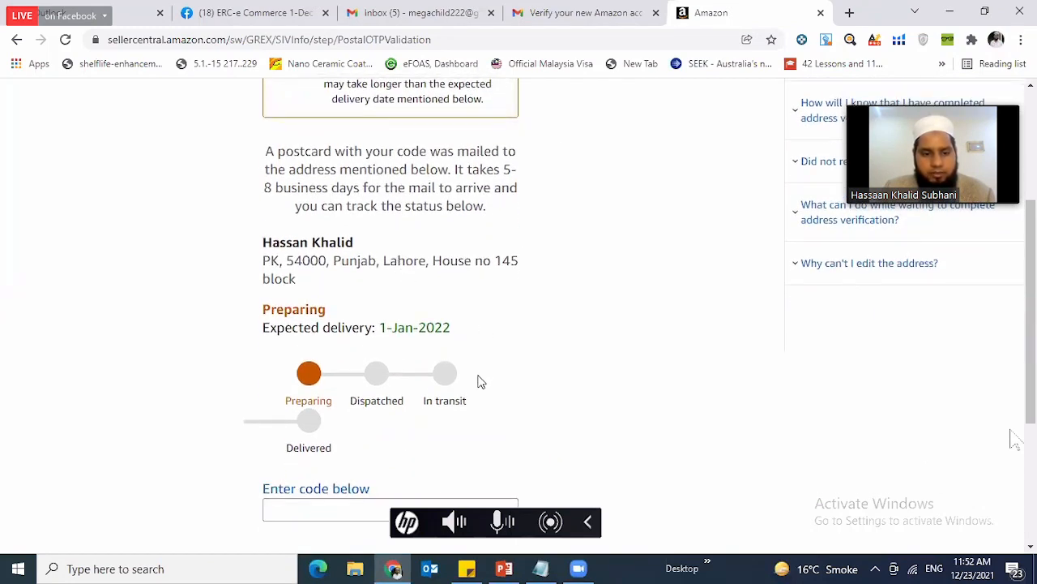
scroll(474, 373, "down", 1)
scroll(475, 371, "down", 1)
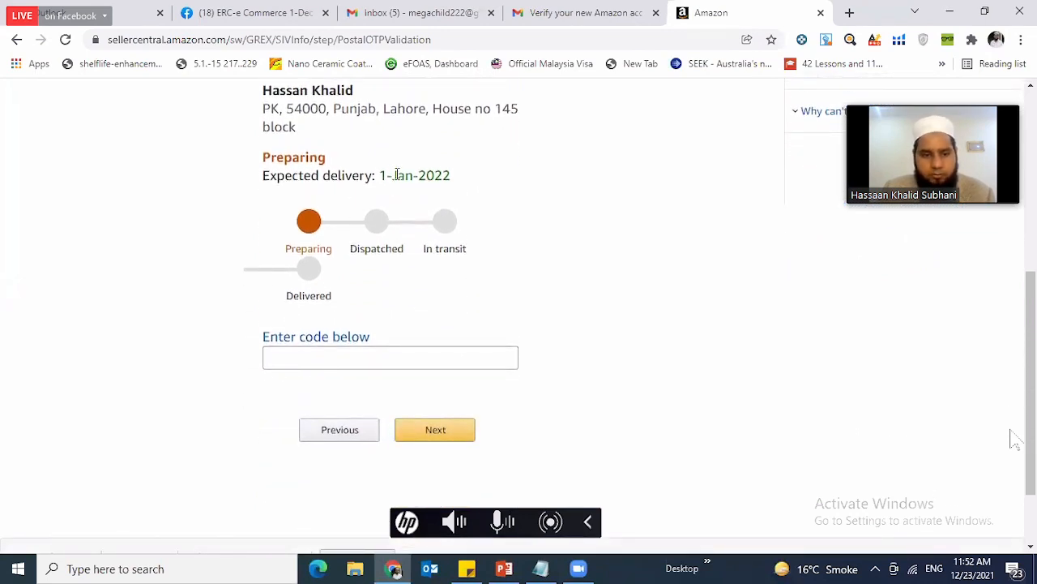
scroll(445, 229, "down", 1)
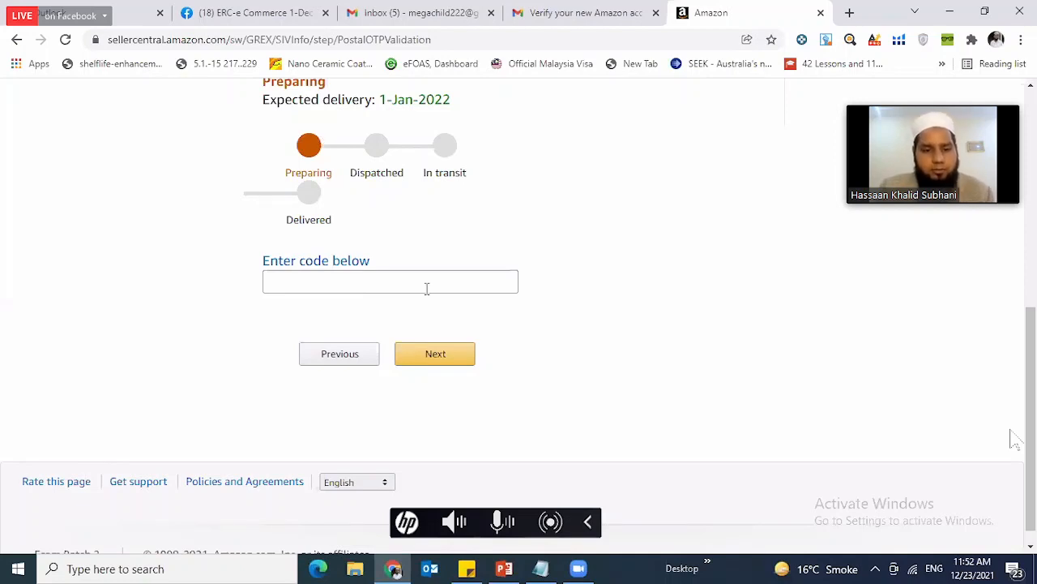
left_click(377, 278)
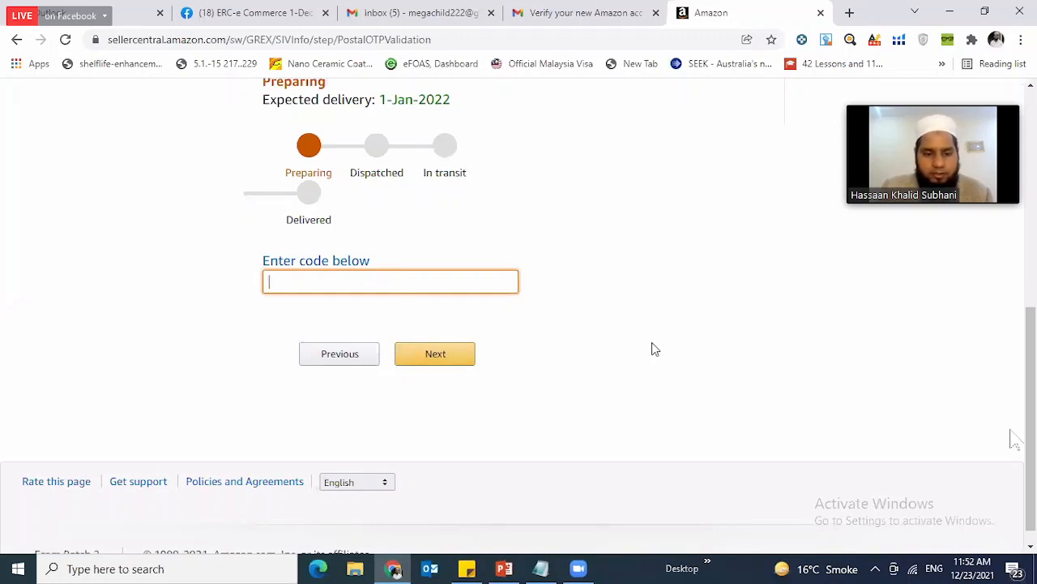
- Review the Address Verification page from the postcard code field back up to the registration progress
left_click(686, 347)
scroll(650, 338, "up", 5)
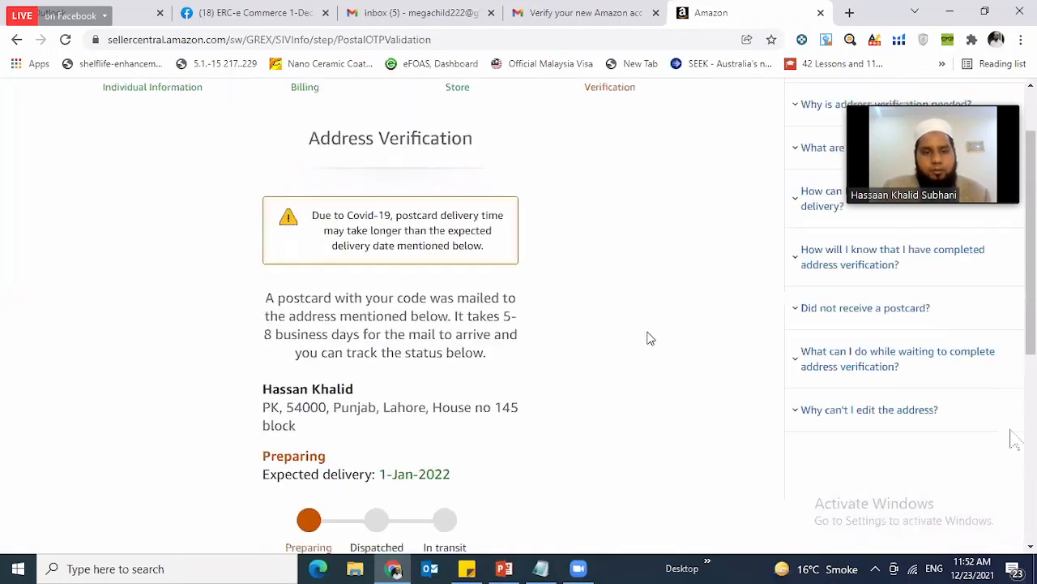
scroll(648, 338, "up", 1)
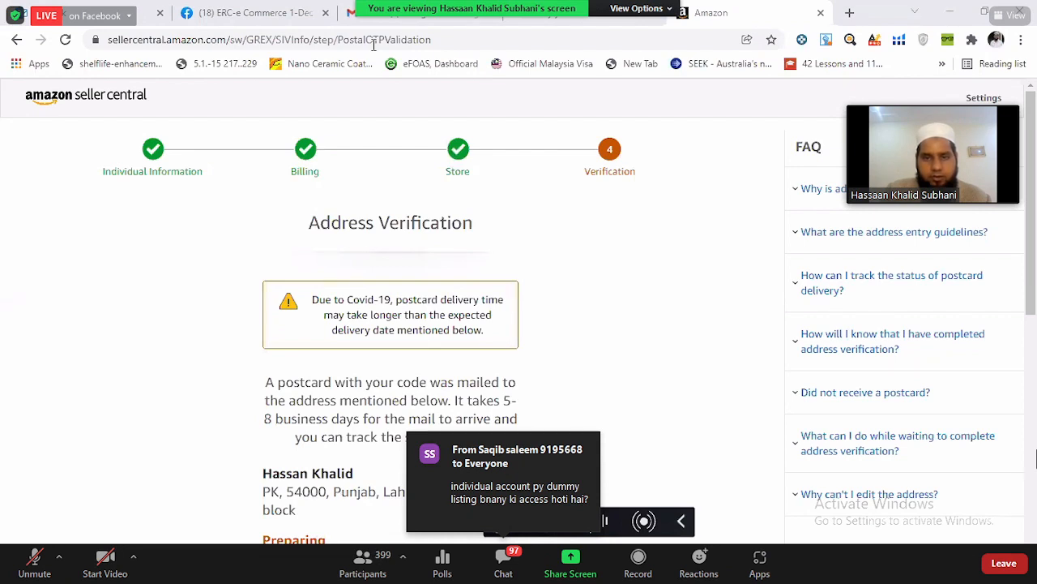
- Copy the domain sellercentral.amazon.com from the page address and share it in the meeting chat
left_click(564, 41)
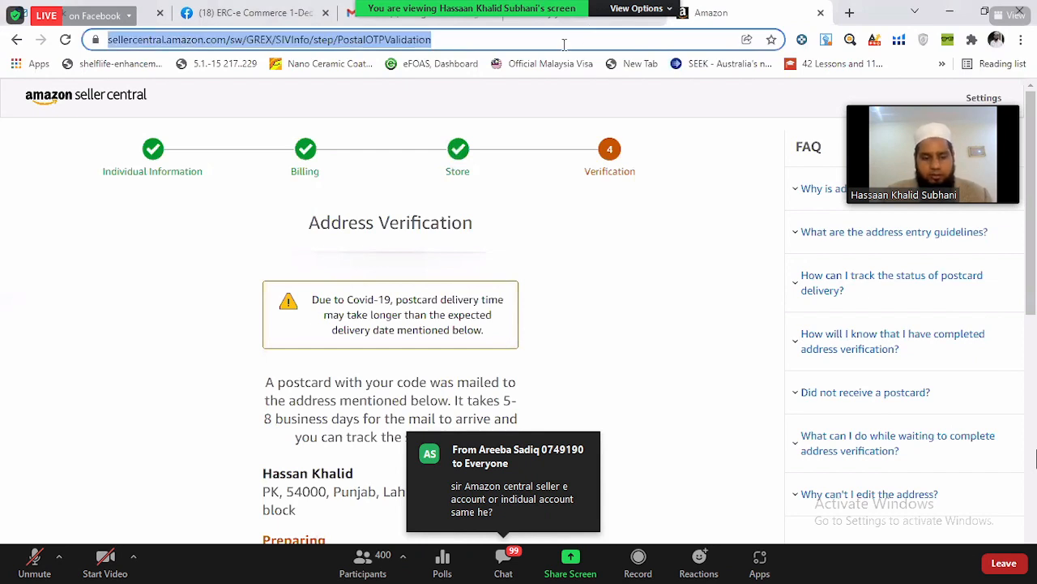
left_click(219, 38)
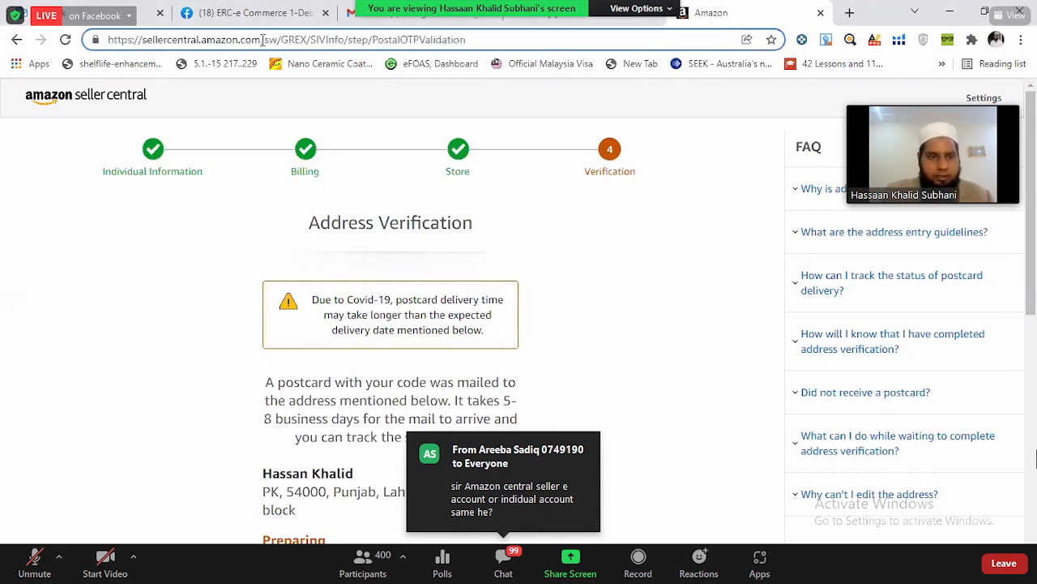
left_click_drag(261, 38, 142, 39)
key("ctrl+c")
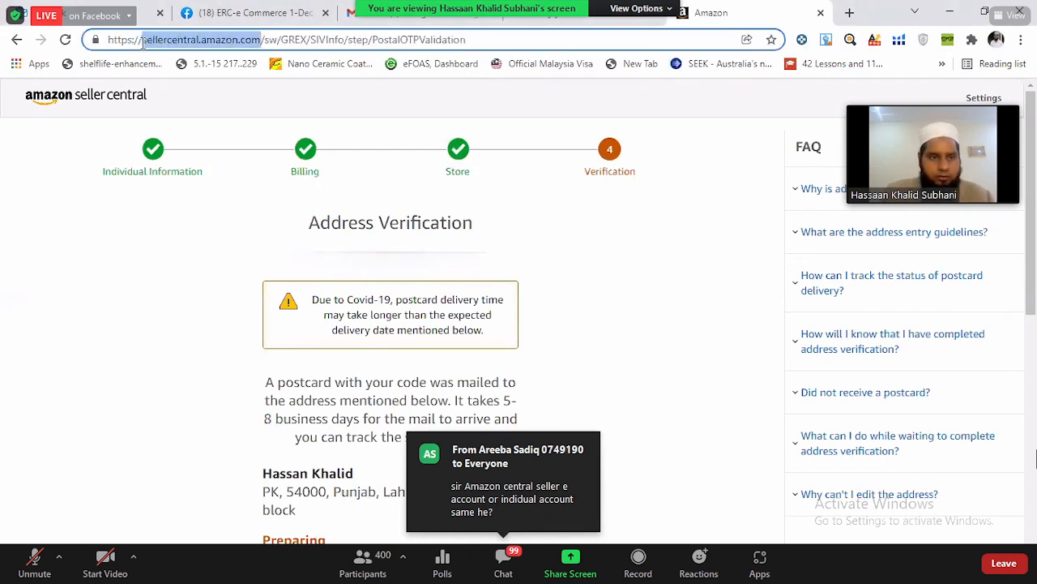
left_click(514, 306)
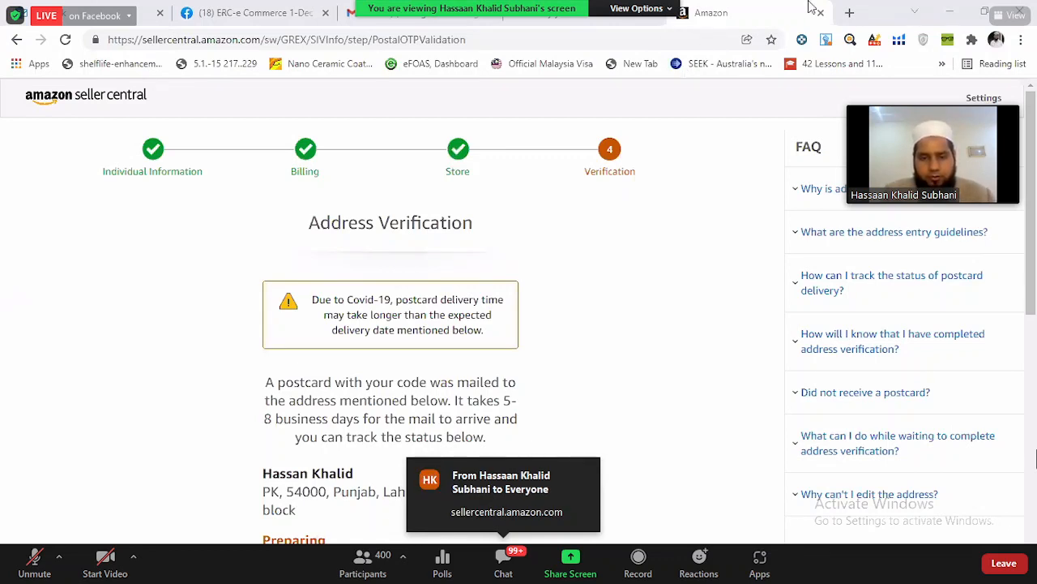
- Load sellercentral.amazon.com in a new browser tab using the copied domain
left_click(849, 12)
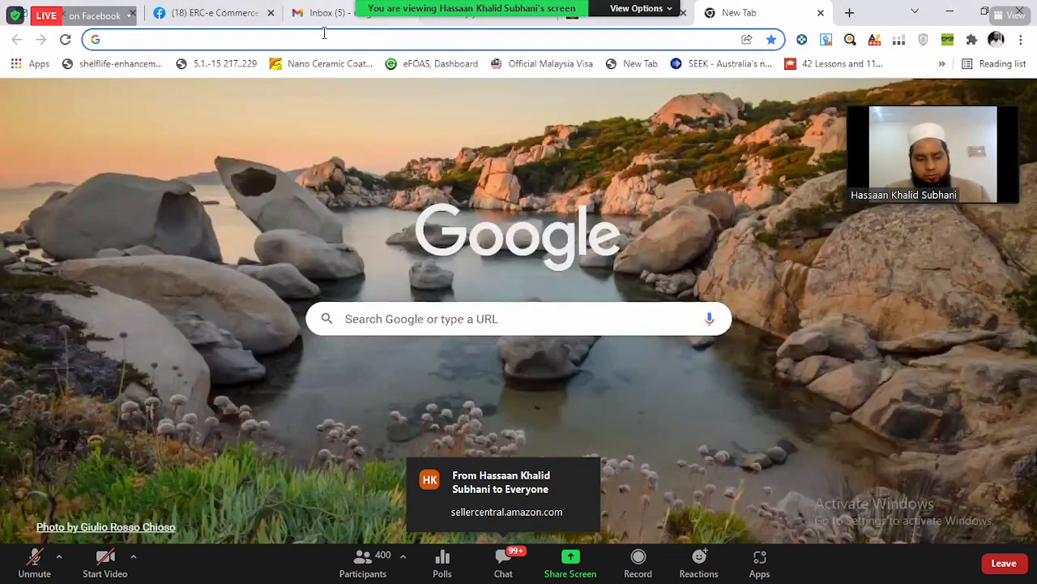
left_click(324, 32)
key("ctrl+v")
left_click(375, 65)
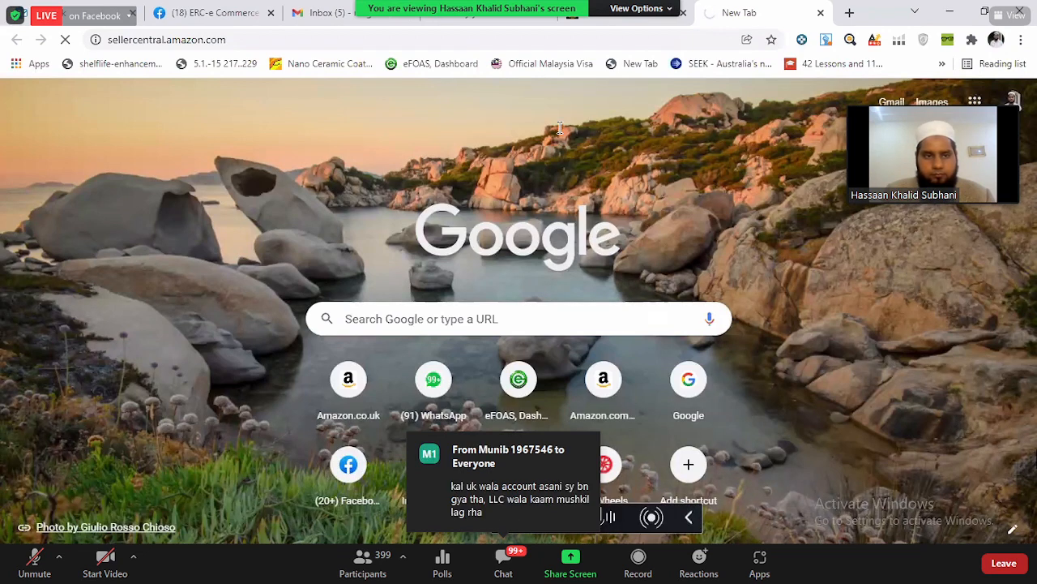
- Sign out of the Seller Central account whose address verification is pending
left_click(560, 40)
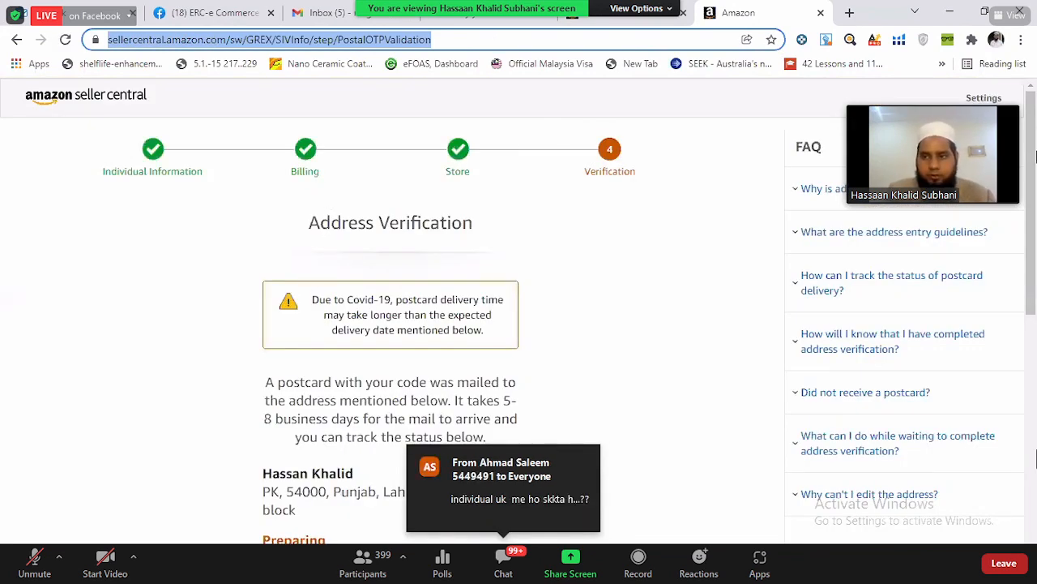
left_click(206, 219)
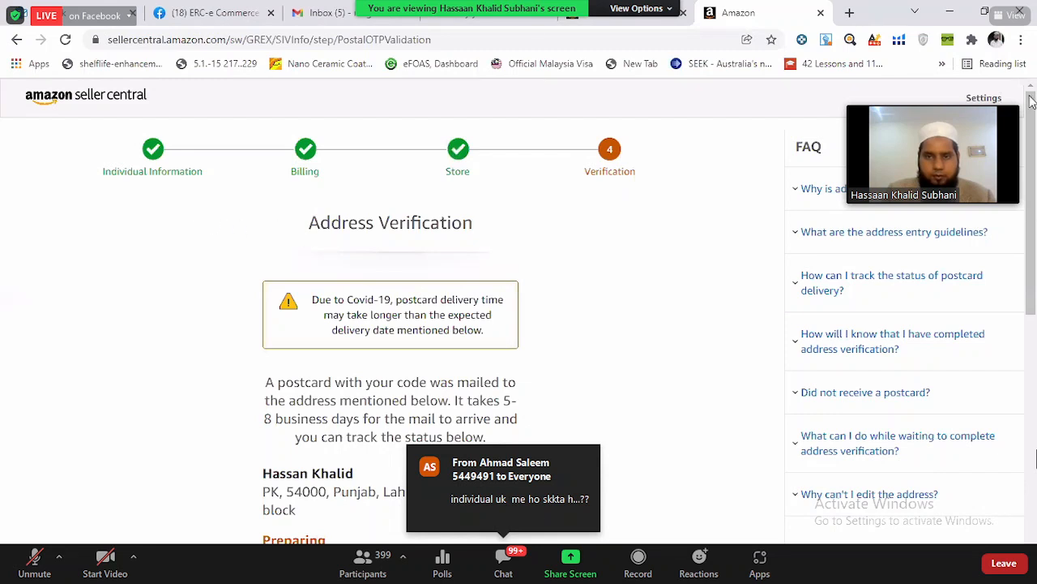
left_click(973, 98)
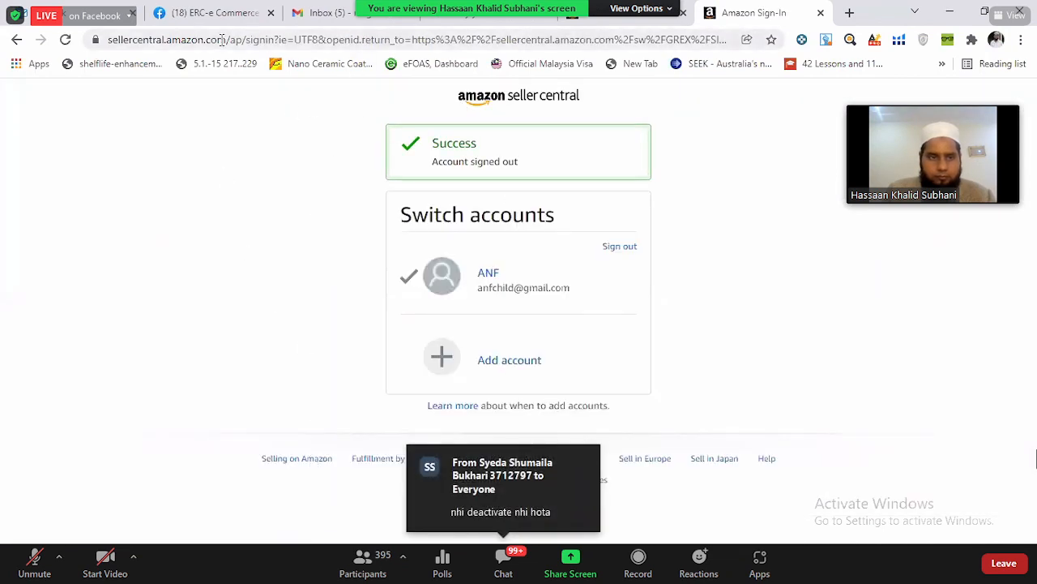
- Shorten the sign-in page's web address to sellercentral.amazon.com and load the Seller Central home page
left_click_drag(223, 40, 905, 65)
key("BackSpace")
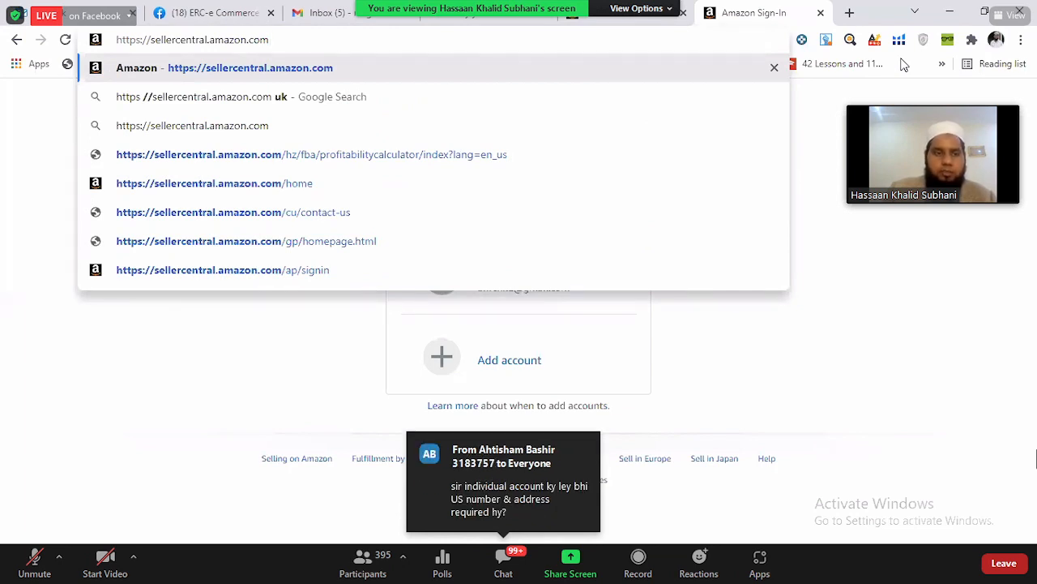
key("Return")
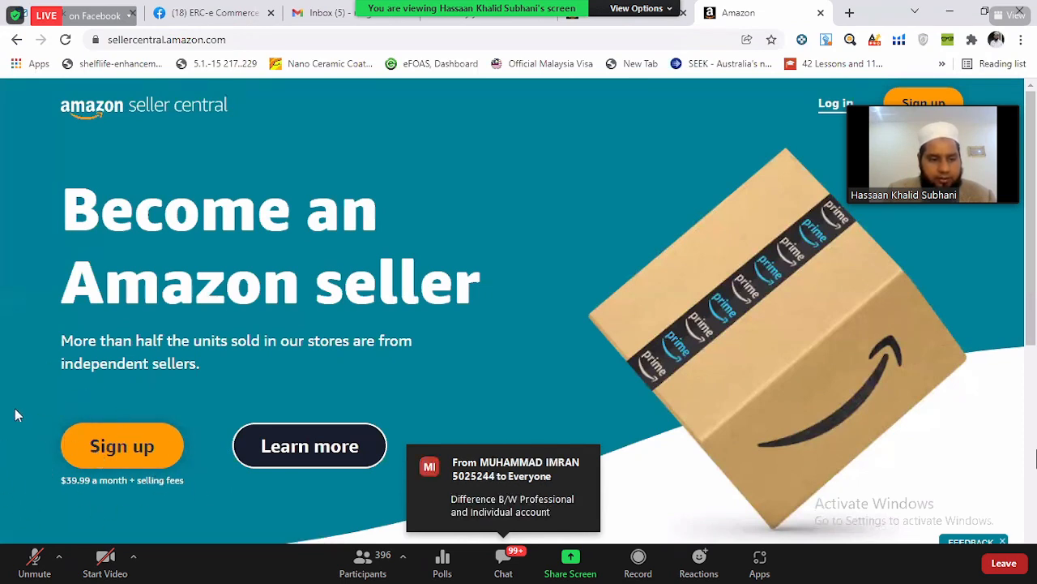
- Open the information page about becoming an Amazon seller and start the sign-up as an individual seller
left_click(363, 456)
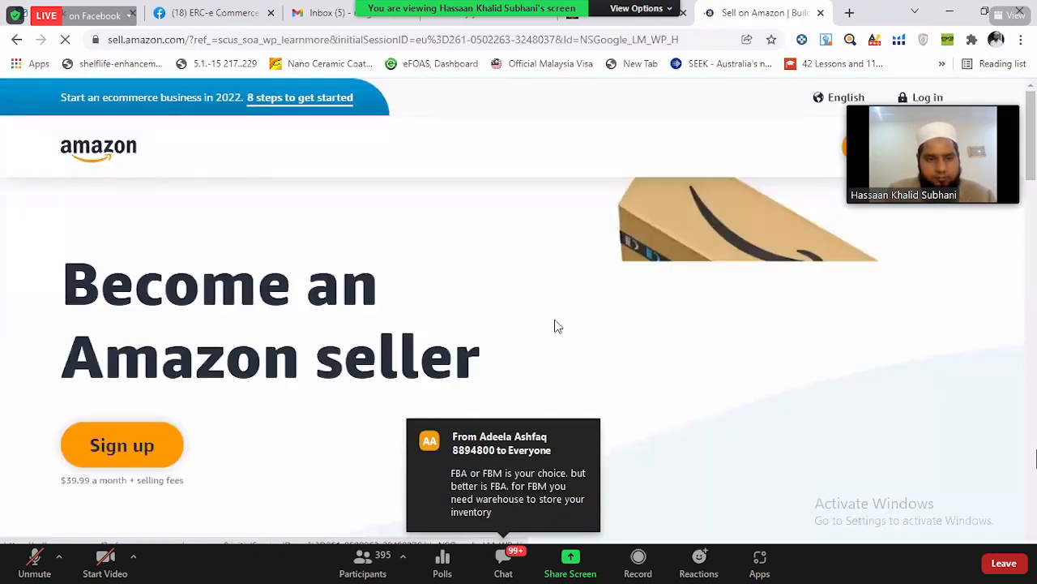
scroll(557, 308, "down", 5)
scroll(559, 308, "down", 5)
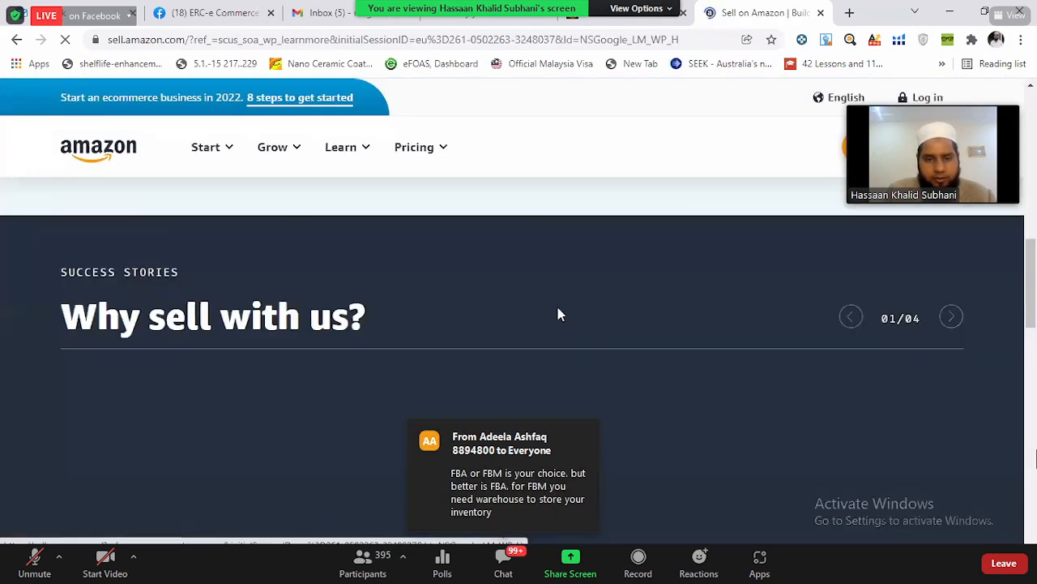
scroll(558, 311, "down", 5)
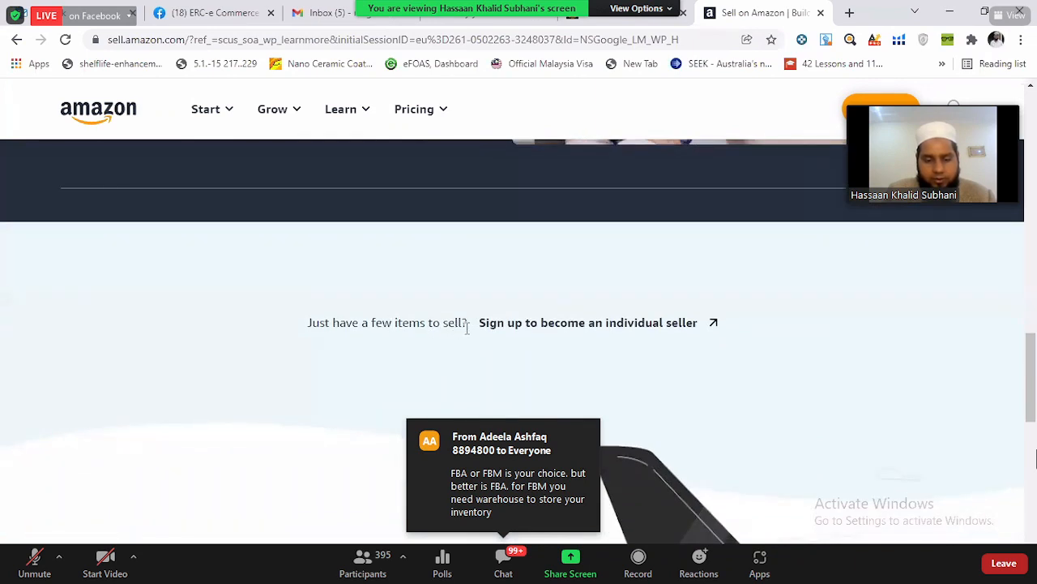
left_click(538, 332)
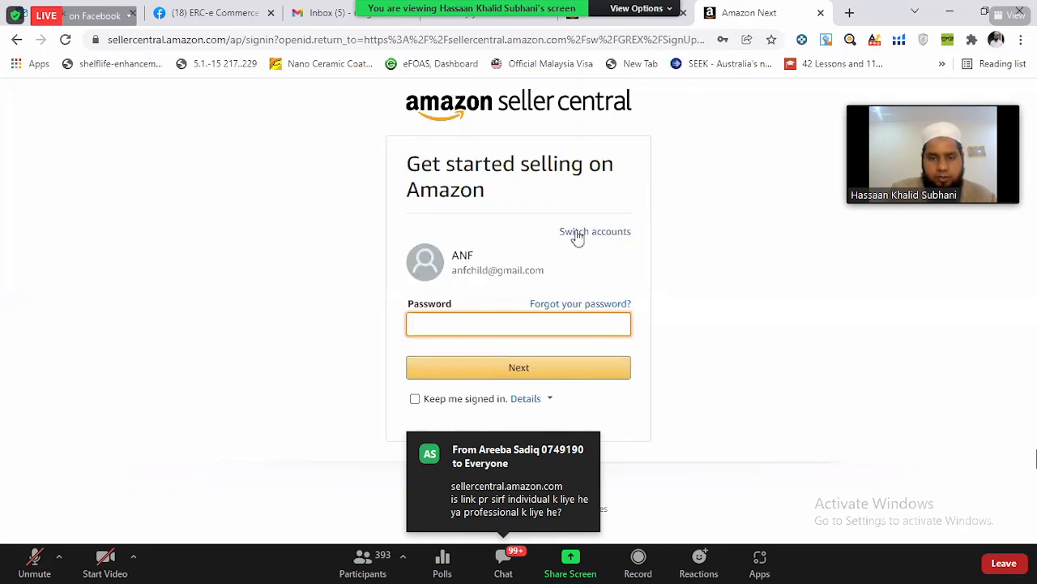
- Switch from the remembered account to adding another one and start creating a new Amazon account
left_click(616, 234)
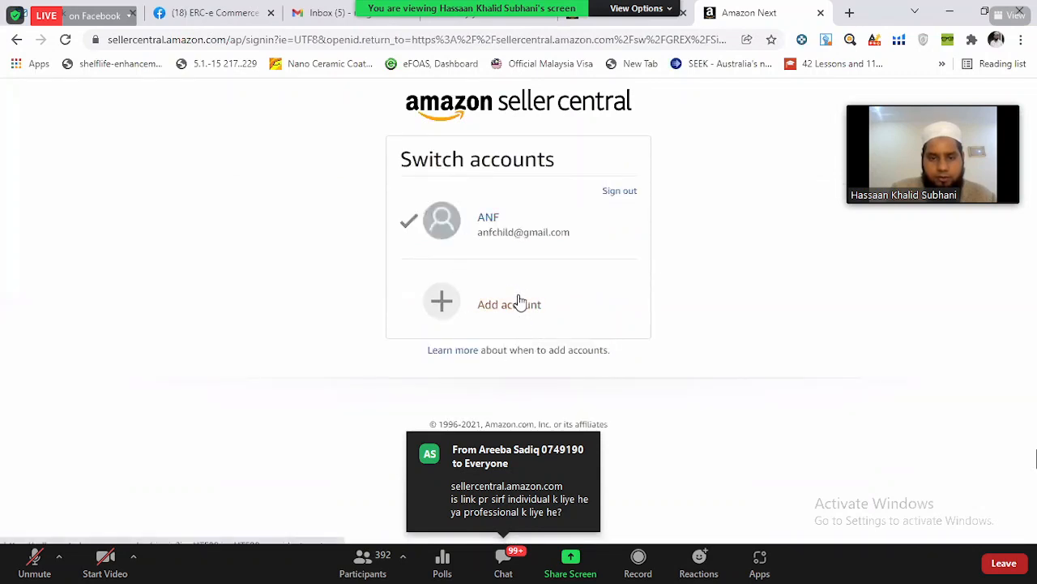
left_click(520, 302)
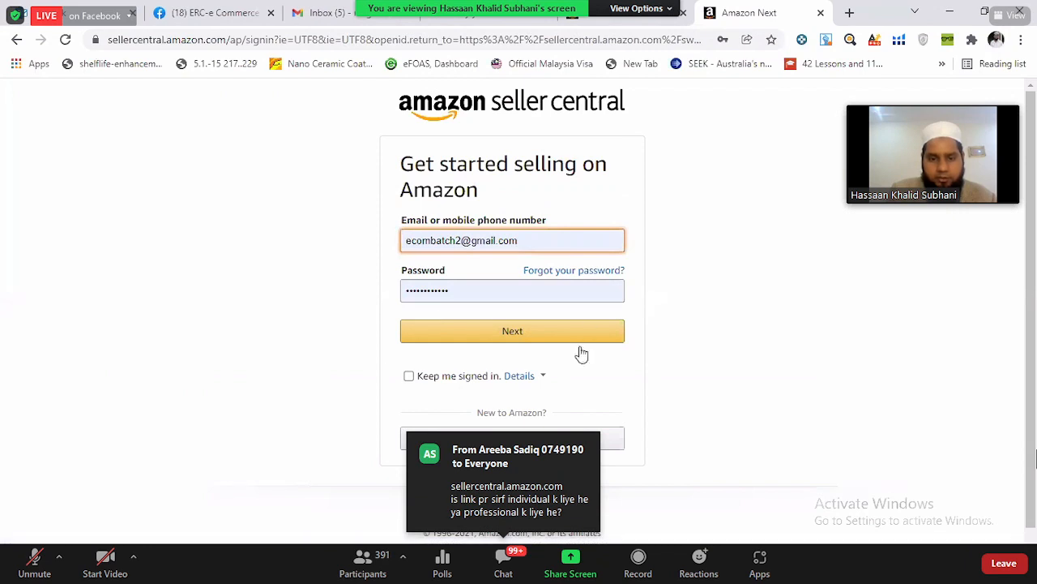
scroll(453, 454, "down", 1)
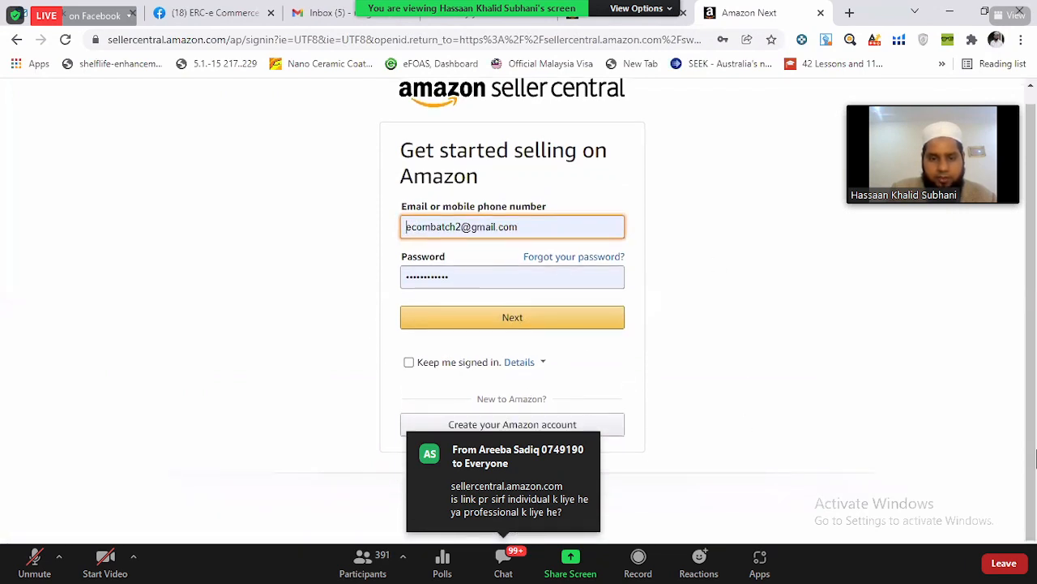
left_click(403, 424)
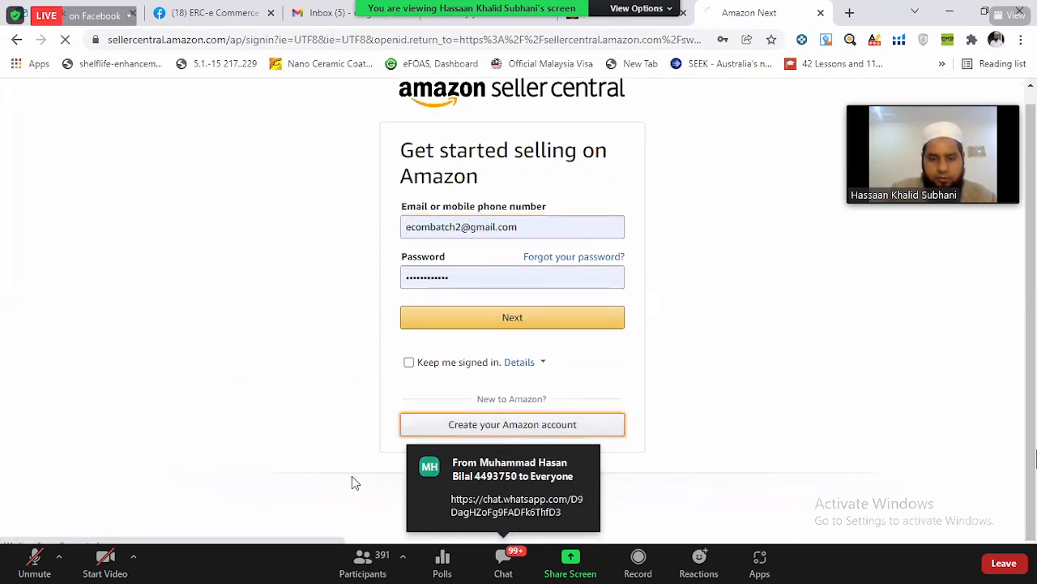